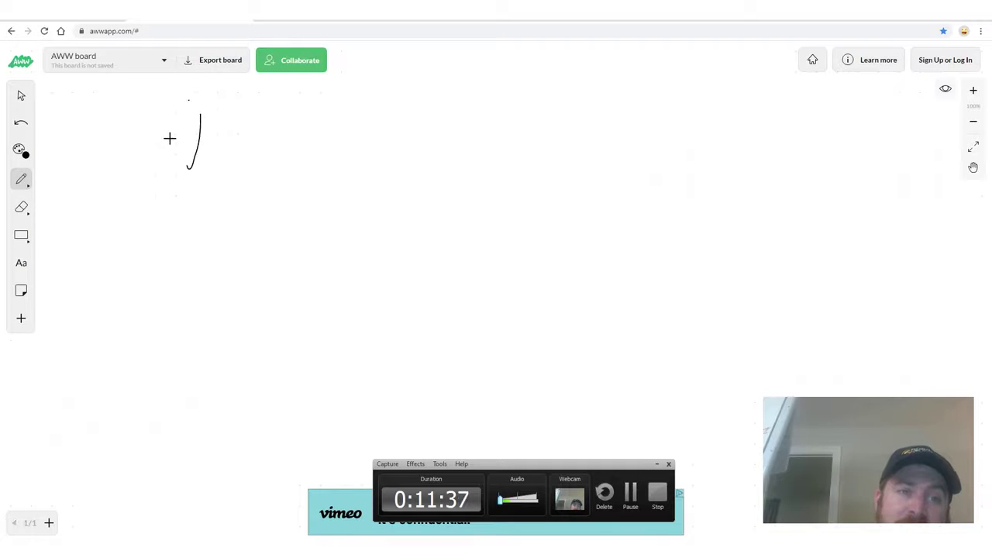
# - Circle the handwritten 1 on the whiteboard and handwrite the numbered headings PRODUCT and PRESELL
pyautogui.moveTo(169, 138); pyautogui.dragTo(223, 75)
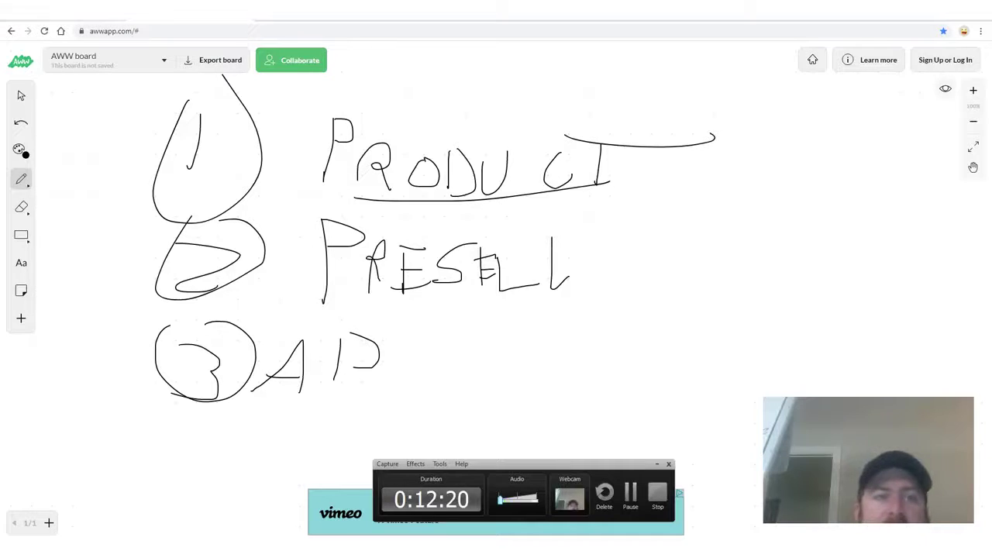
# - Switch to the Google Docs message swipes document and open the Join Digistore link
pyautogui.hotkey('alt', 'Tab')
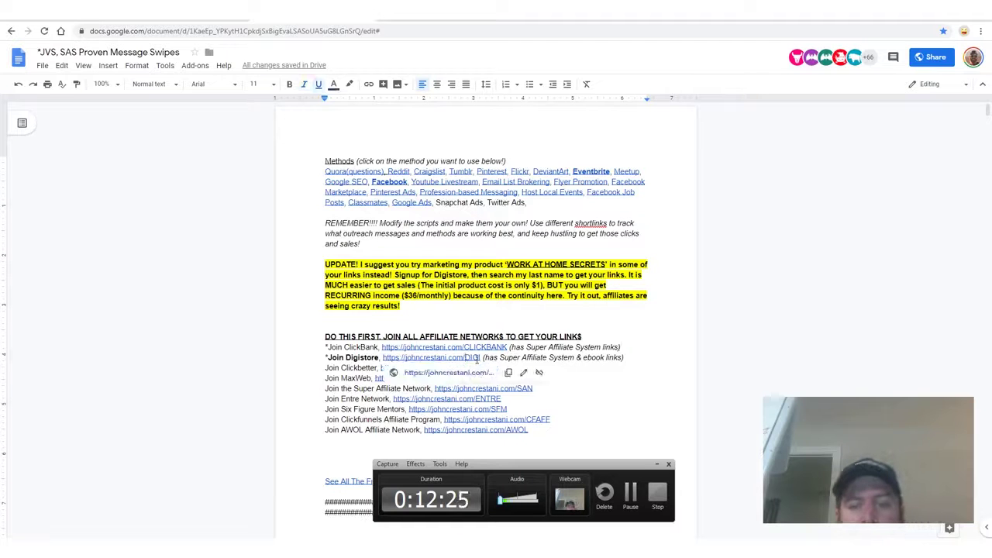
pyautogui.moveTo(483, 358); pyautogui.dragTo(384, 348)
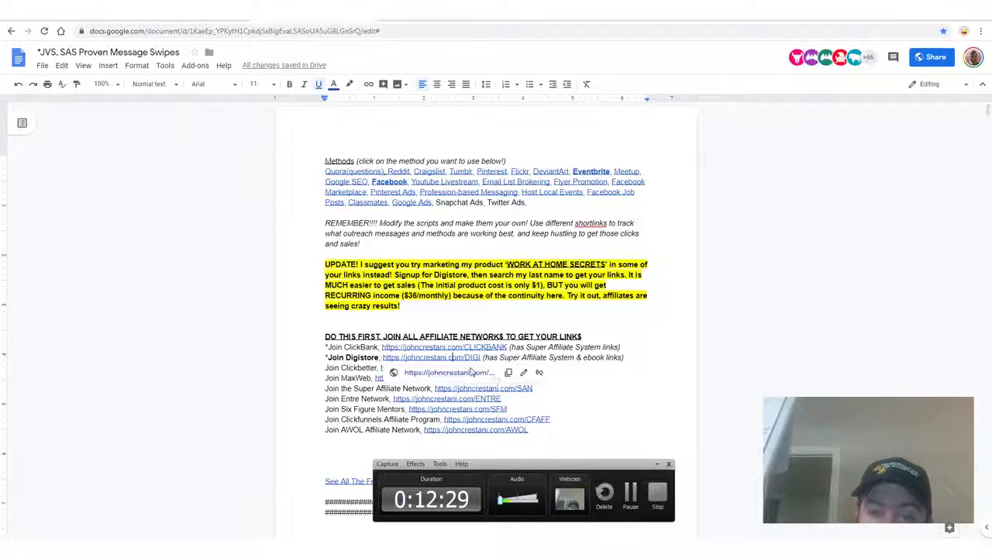
pyautogui.click(471, 373)
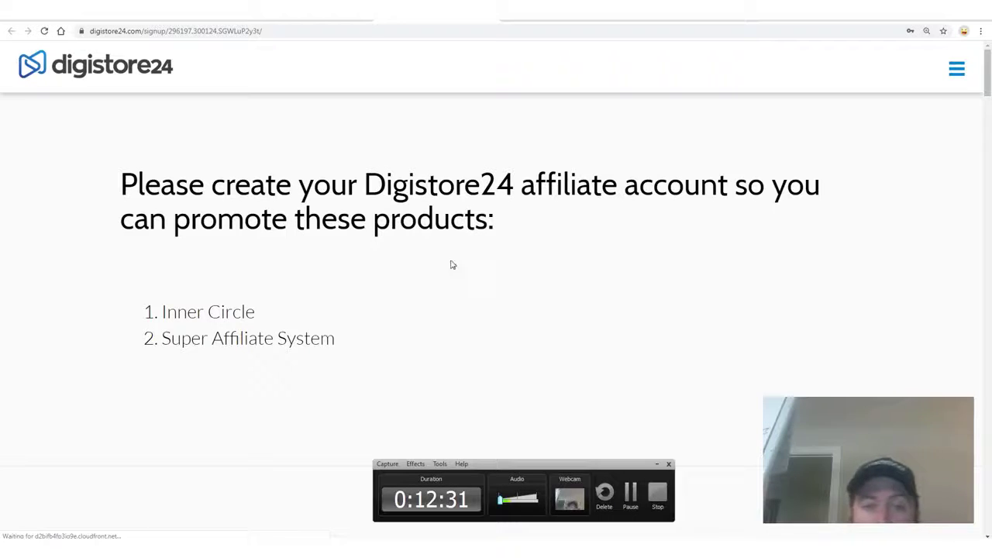
# - Review the Digistore24 affiliate signup page's heading, list of products to promote and sign-in section
pyautogui.scroll(-8, 254, 333)
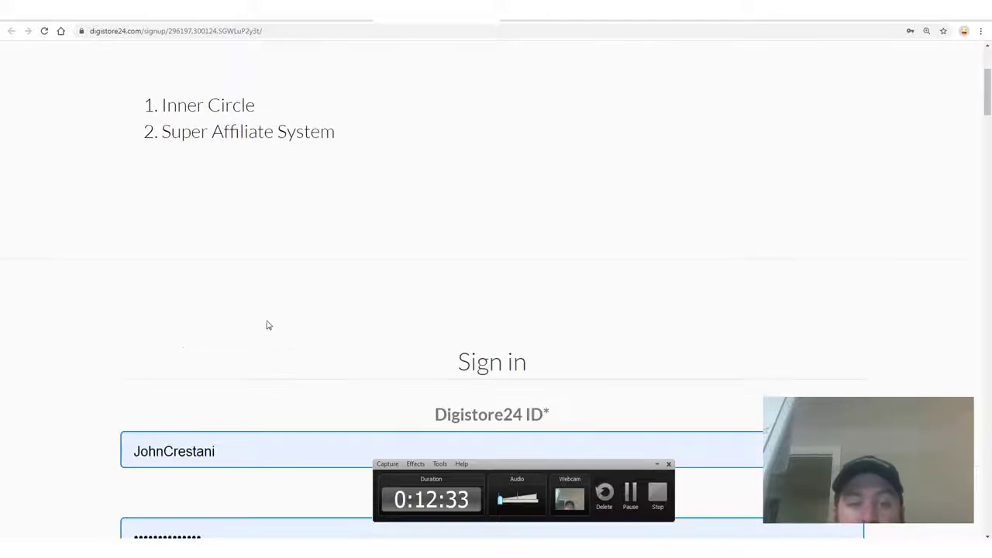
pyautogui.scroll(8, 369, 318)
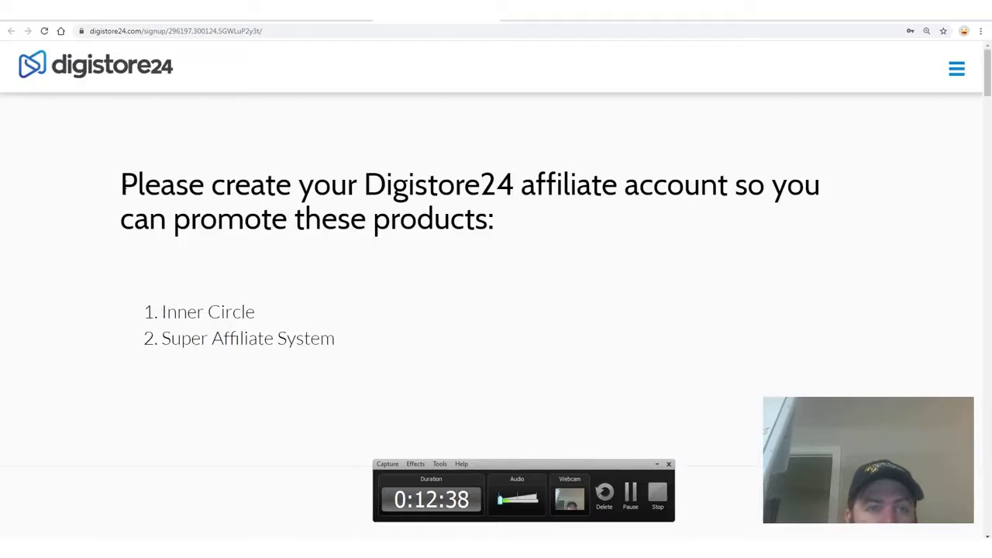
pyautogui.moveTo(120, 184); pyautogui.dragTo(543, 217)
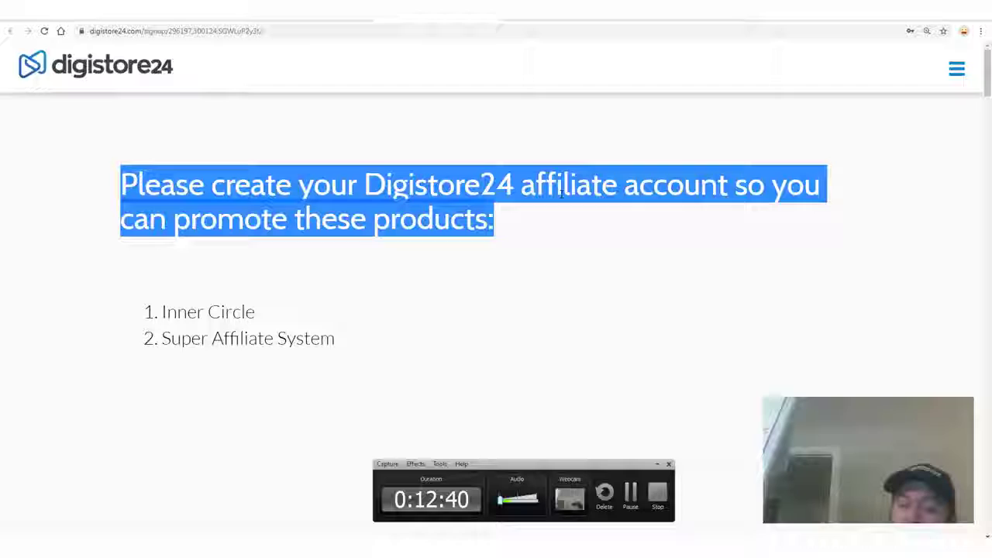
pyautogui.click(431, 243)
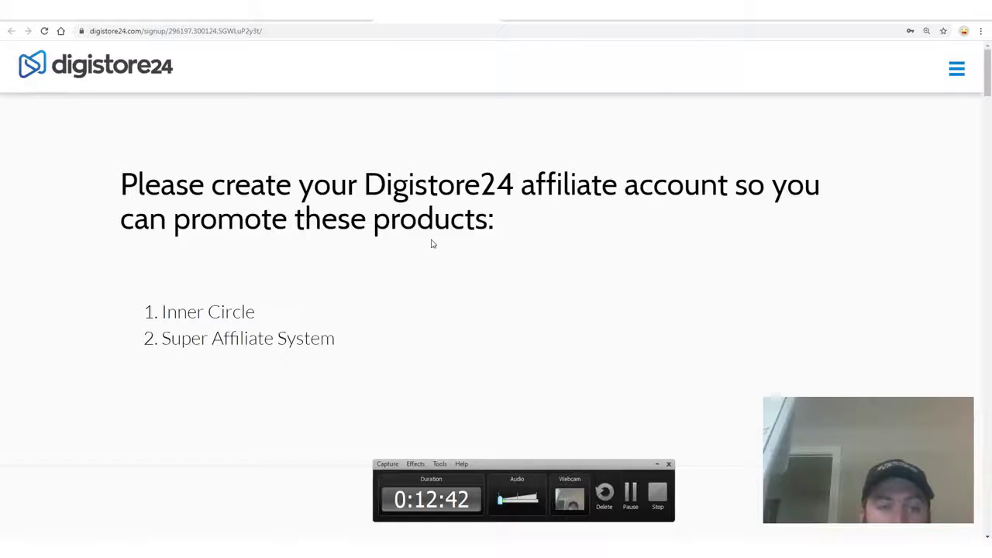
pyautogui.scroll(-10, 470, 279)
pyautogui.scroll(4, 495, 291)
pyautogui.scroll(4, 501, 288)
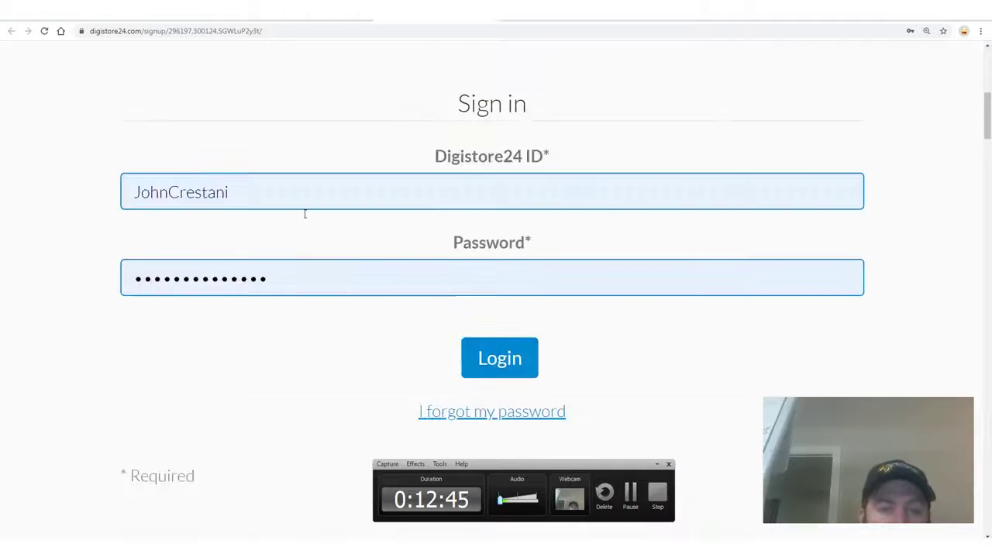
# - Examine the registration form's account type, login and personal info fields at a smaller page zoom
pyautogui.scroll(-9, 336, 321)
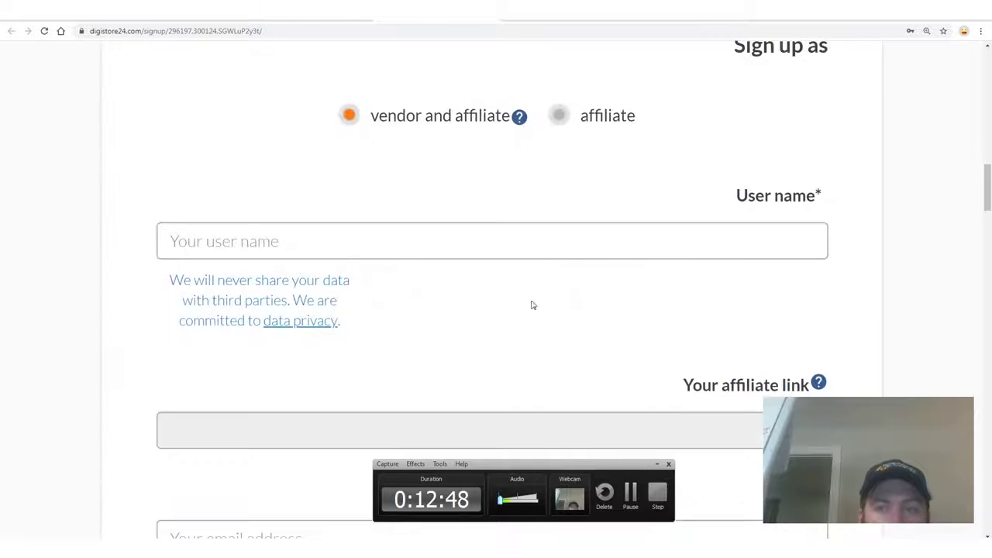
pyautogui.scroll(1, 594, 274)
pyautogui.scroll(-6, 660, 263)
pyautogui.hotkey('ctrl', '-')
pyautogui.hotkey('ctrl', '-')
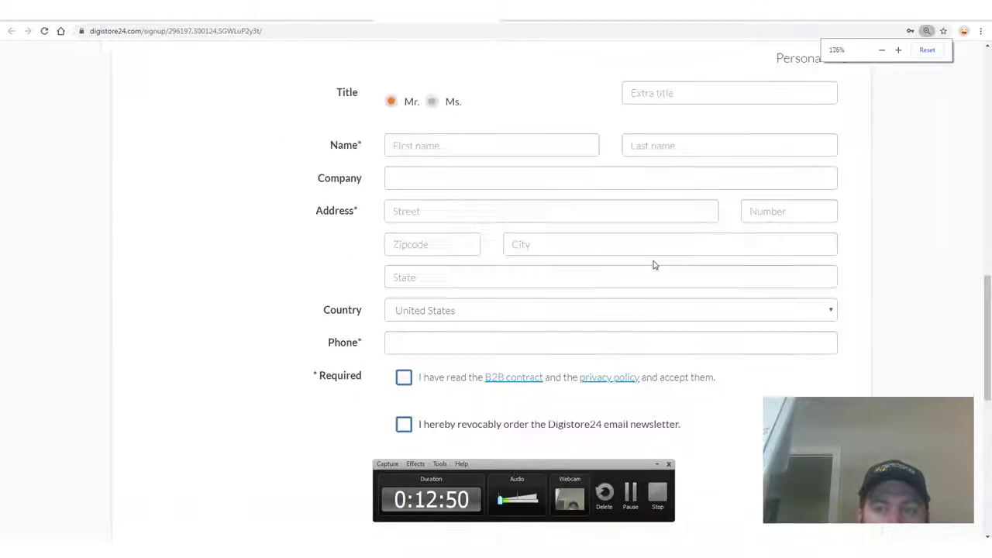
pyautogui.scroll(-1, 551, 184)
pyautogui.scroll(2, 551, 222)
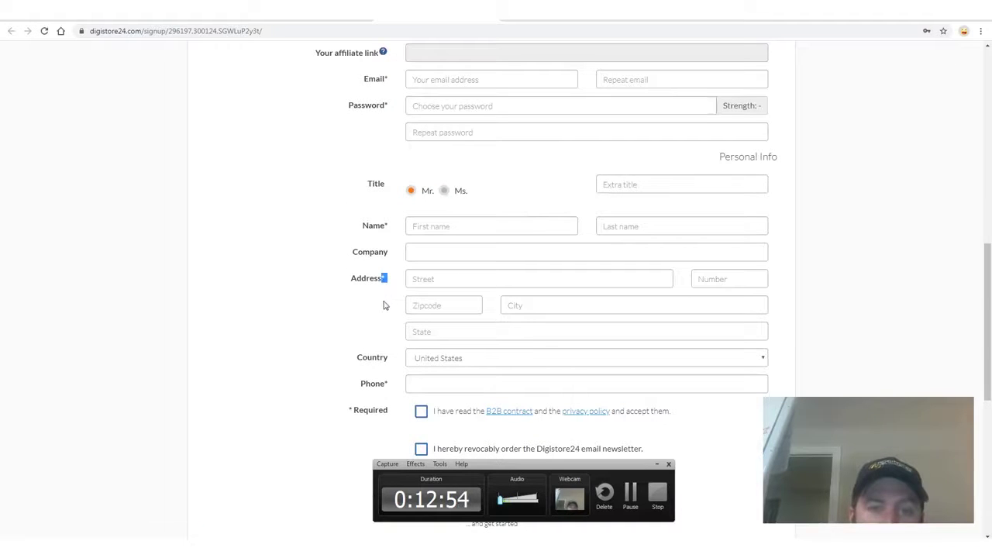
pyautogui.doubleClick(373, 251)
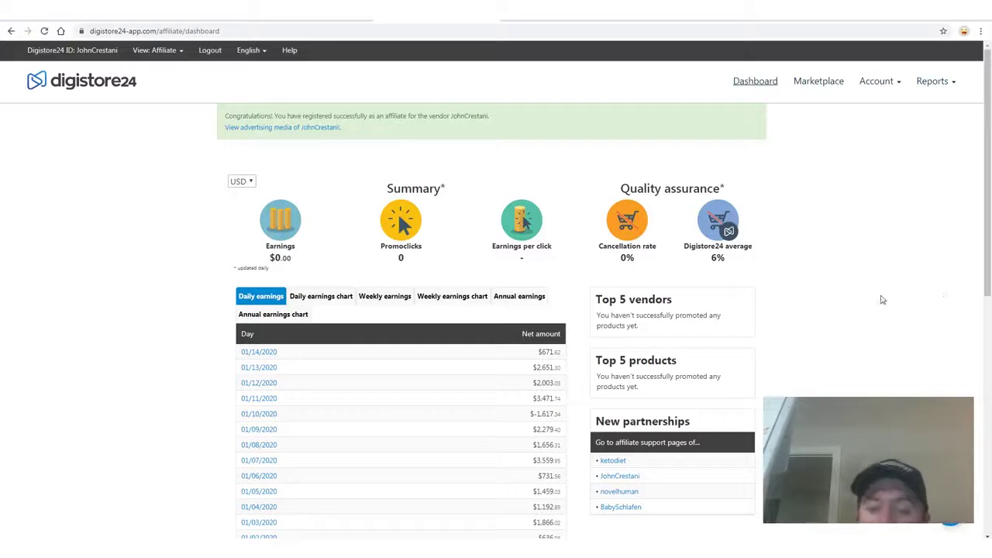
# - Open the Digistore24 marketplace from the affiliate dashboard and search product names for the vendor's last name
pyautogui.moveTo(602, 245)
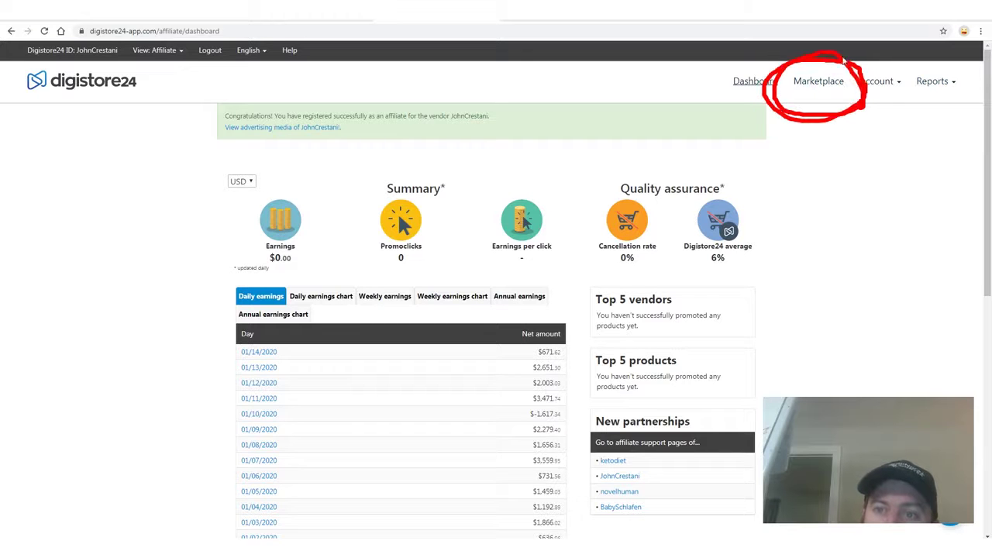
pyautogui.moveTo(371, 219); pyautogui.dragTo(734, 78)
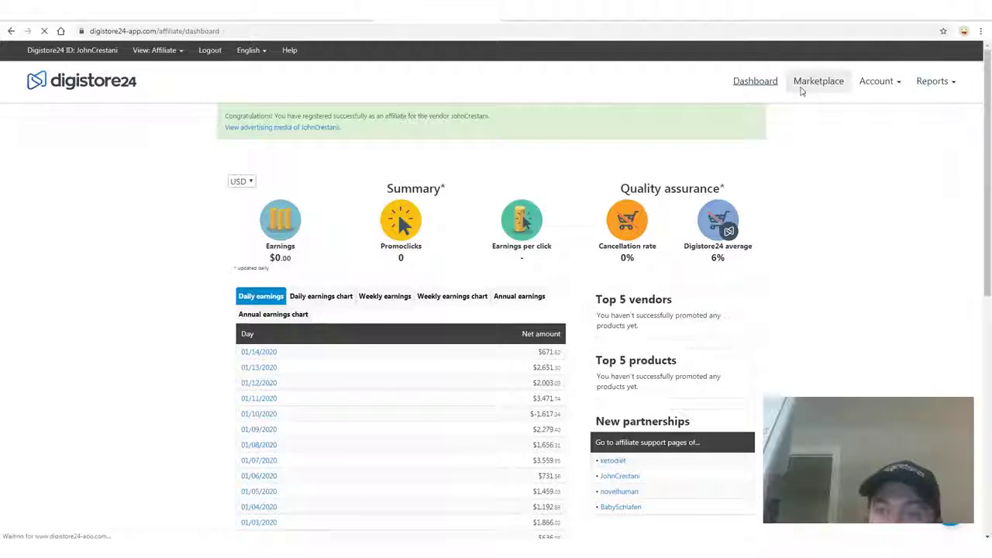
pyautogui.click(400, 164)
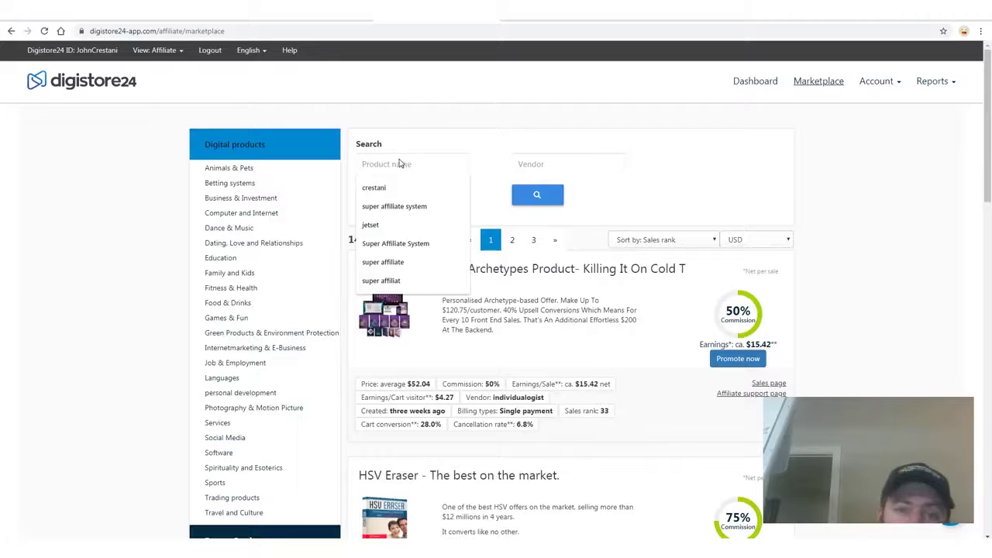
pyautogui.write('ctr')
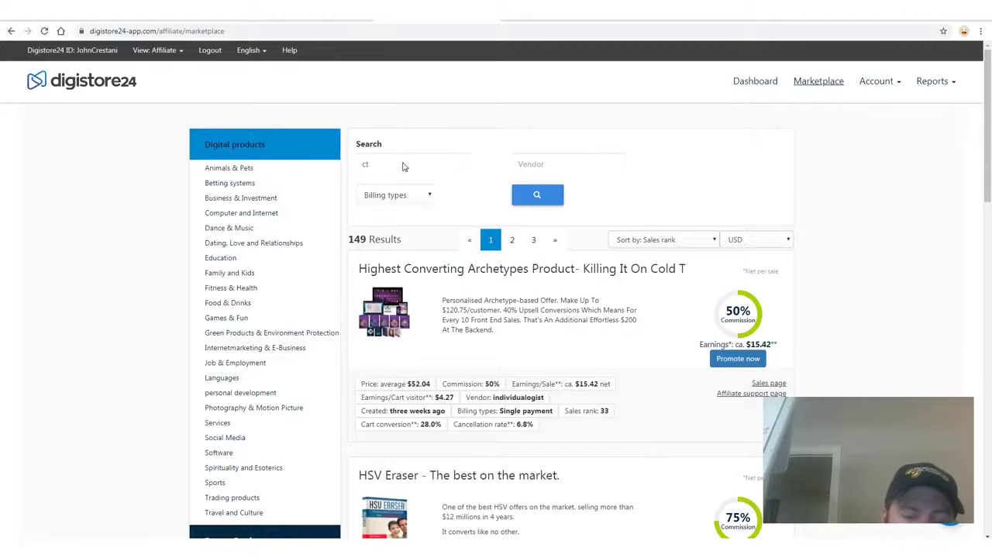
pyautogui.press('Return')
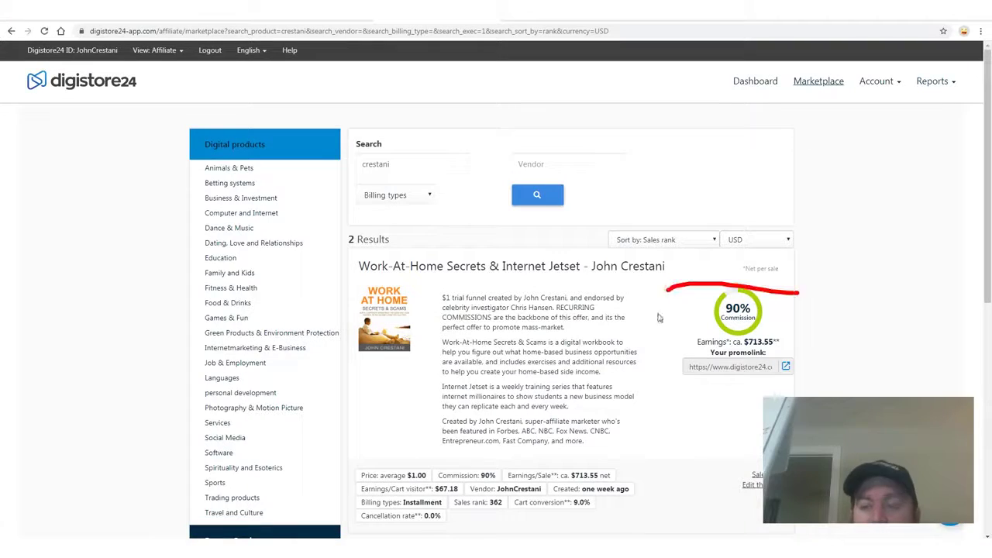
# - Mark the Work-At-Home Secrets offer's commission in red and work out an earnings multiplication in Calculator
pyautogui.moveTo(658, 317); pyautogui.dragTo(844, 225)
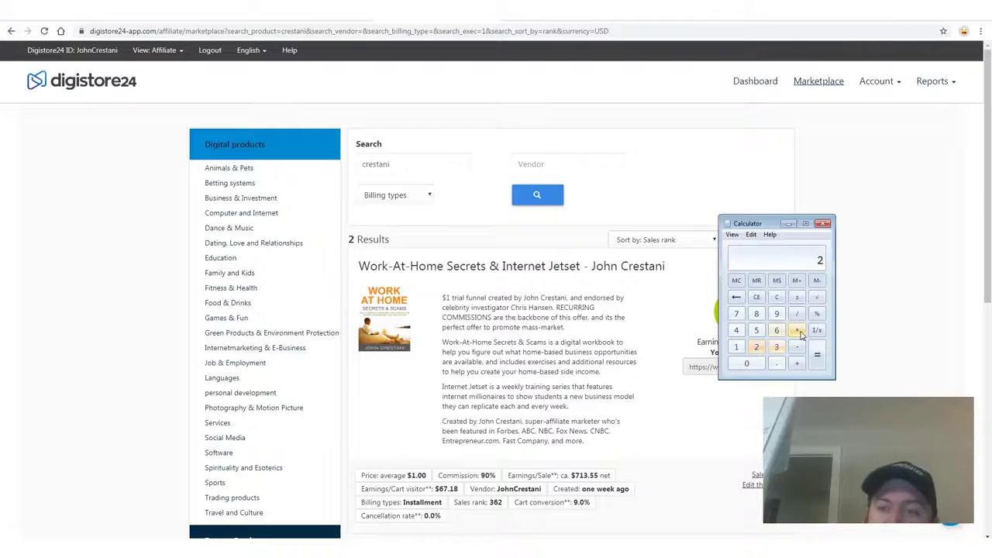
pyautogui.click(777, 348)
pyautogui.click(756, 330)
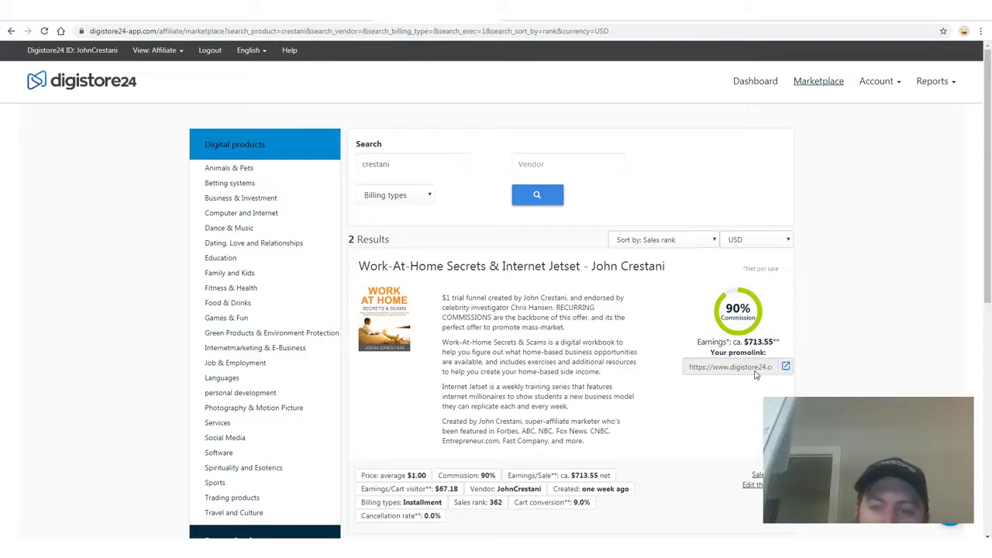
# - Copy the promolink of the Work-At-Home Secrets & Internet Jetset offer at an enlarged page zoom
pyautogui.click(724, 369)
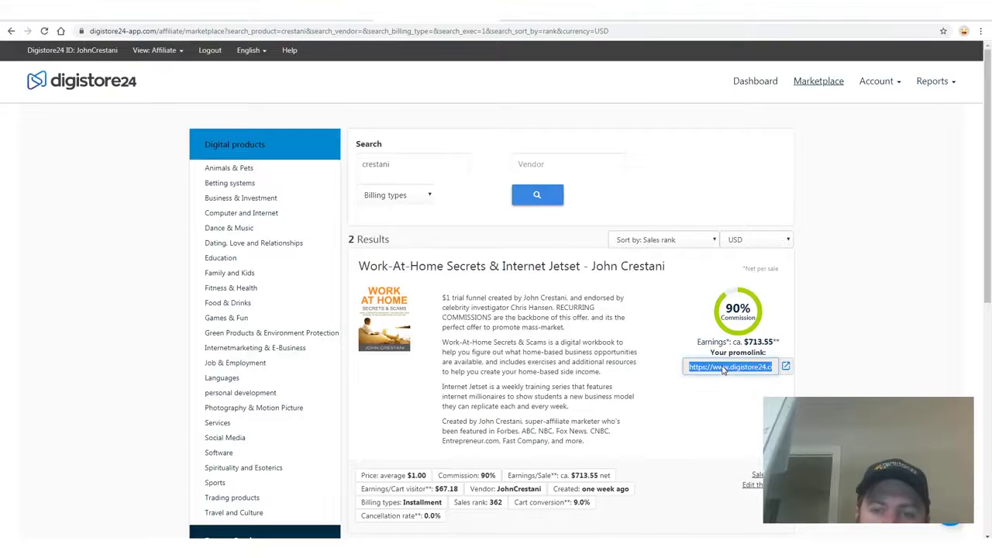
pyautogui.hotkey('ctrl', '+')
pyautogui.hotkey('ctrl', '+')
pyautogui.hotkey('ctrl', '+')
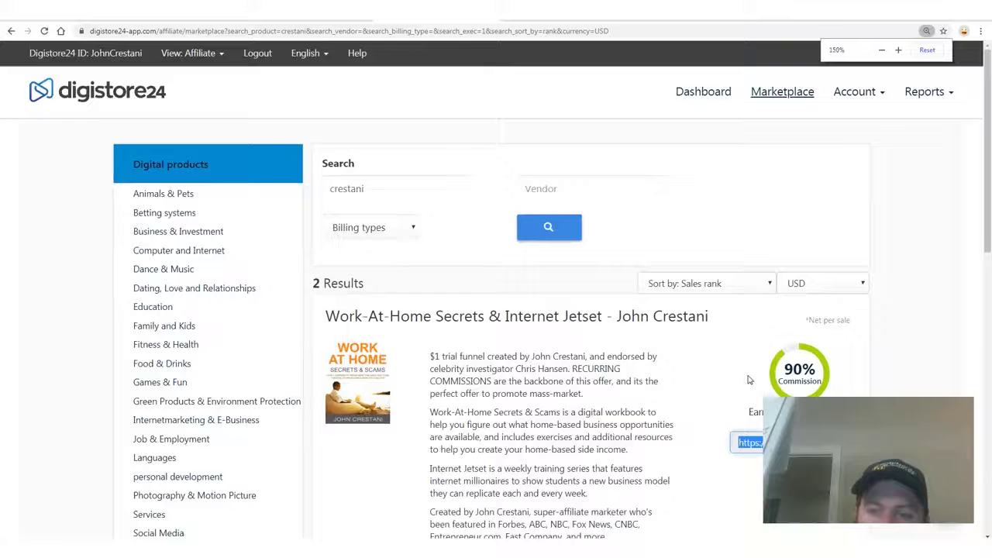
pyautogui.scroll(-2, 857, 380)
pyautogui.moveTo(813, 348); pyautogui.dragTo(891, 349)
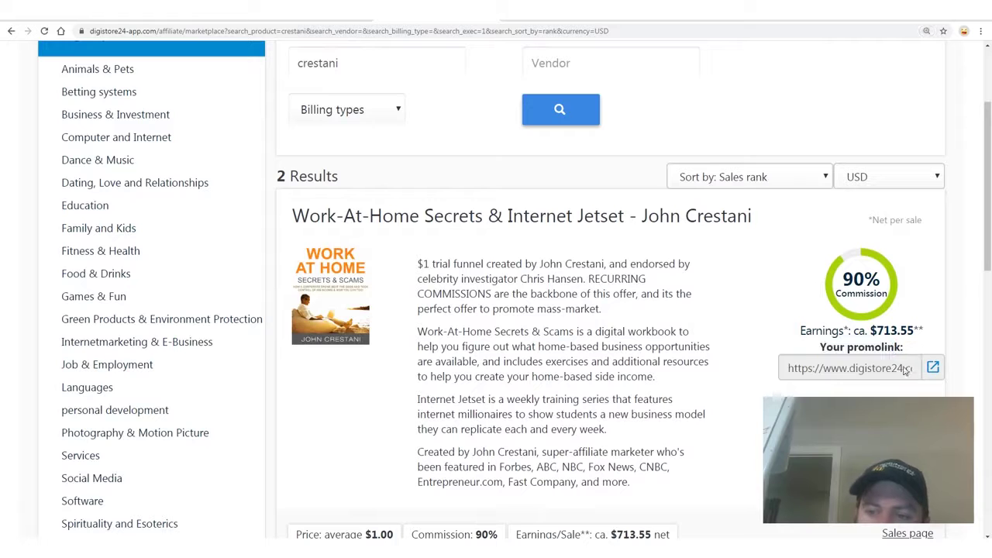
pyautogui.click(880, 379)
pyautogui.rightClick(798, 372)
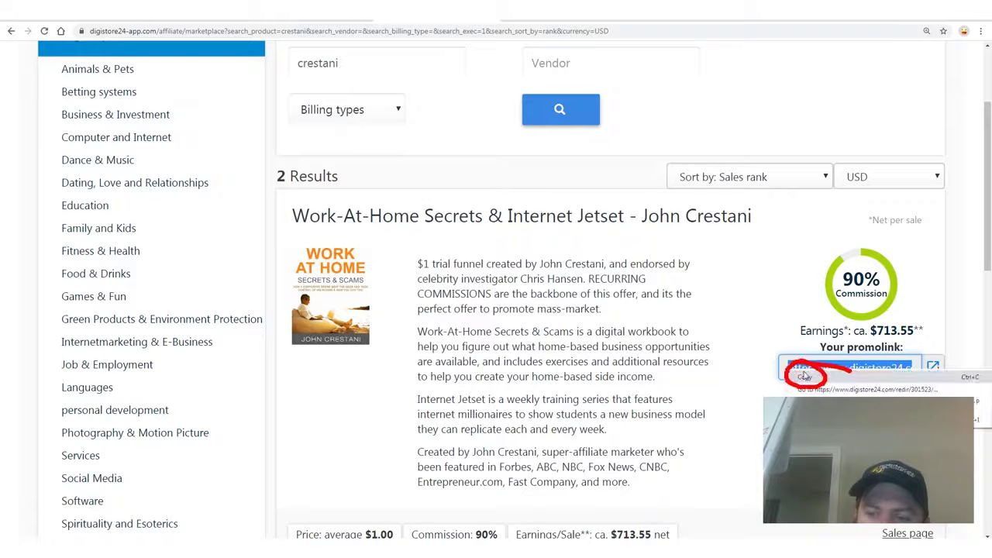
pyautogui.click(805, 378)
# - Switch to the sticky note holding the affiliate link and delete its "Learn more, get the book" line with the bit.ly link
pyautogui.hotkey('alt', 'Tab')
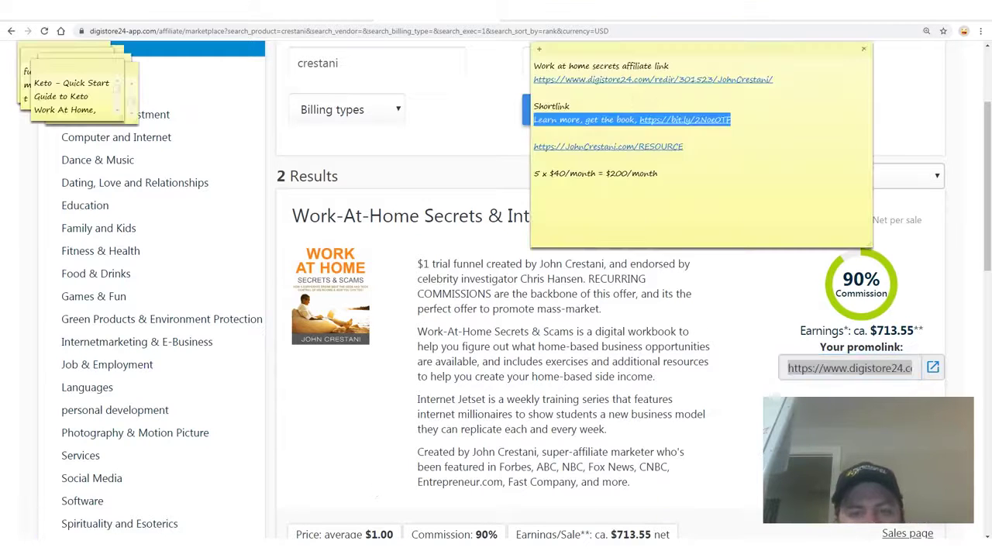
pyautogui.moveTo(773, 79); pyautogui.dragTo(507, 79)
pyautogui.click(508, 79)
pyautogui.tripleClick(532, 121)
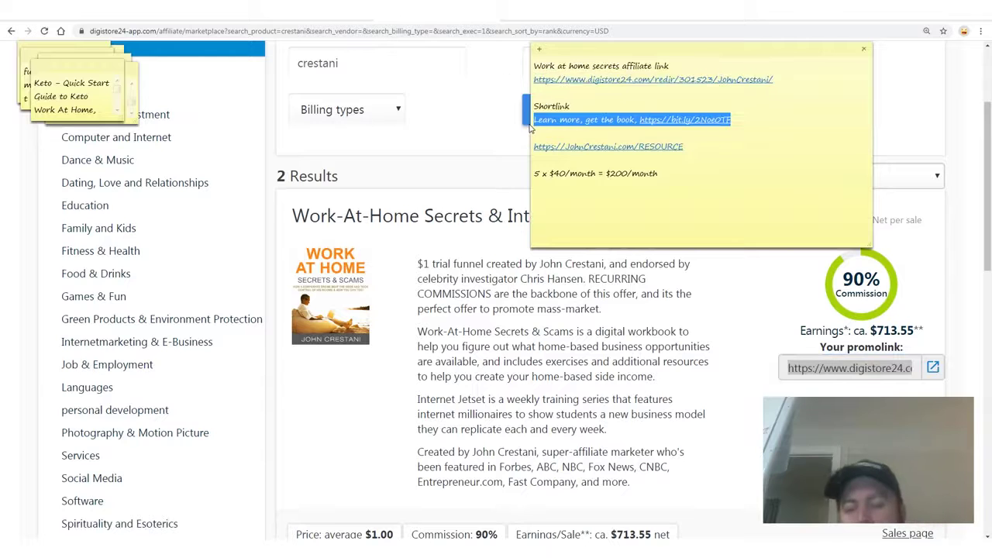
pyautogui.press('BackSpace')
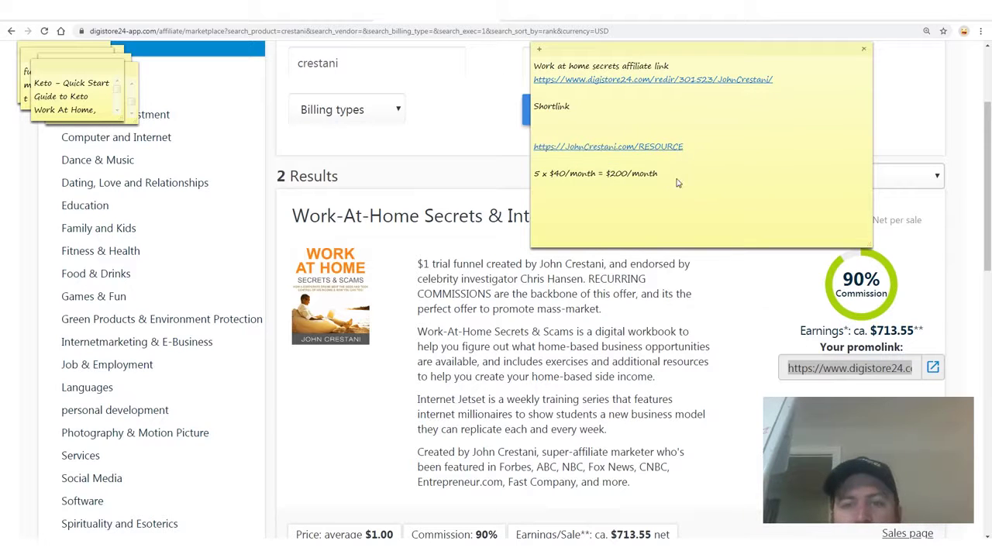
# - Insert four blank lines above the RESOURCE link in the sticky note and remove the "5 x $40/month = $200/month" line
pyautogui.press('Return')
pyautogui.press('Return')
pyautogui.press('Return')
pyautogui.press('Return')
pyautogui.moveTo(778, 79); pyautogui.dragTo(515, 85)
pyautogui.rightClick(701, 83)
pyautogui.click(775, 85)
pyautogui.moveTo(548, 103); pyautogui.dragTo(543, 111)
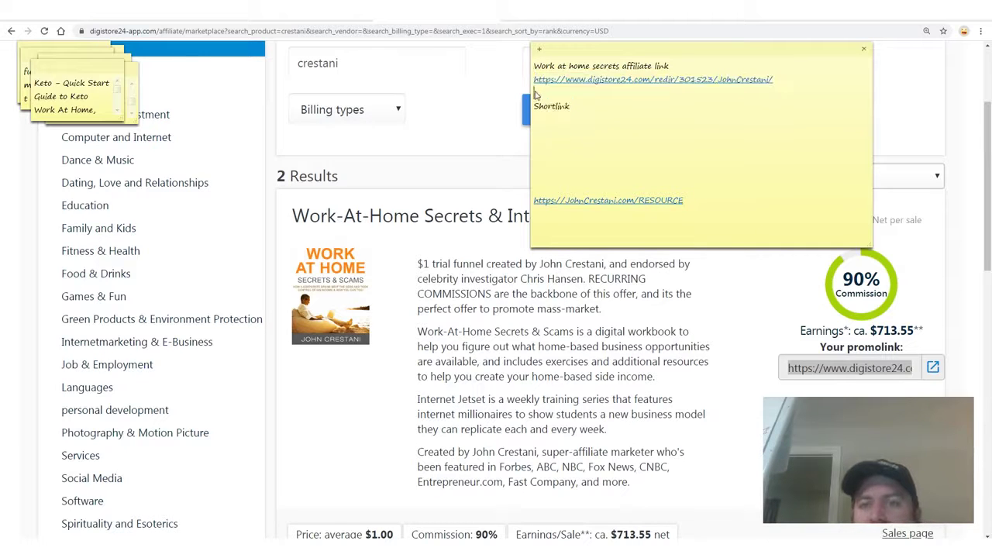
# - Remove the Shortlink label from the sticky note and adjust the blank lines between the affiliate link and the RESOURCE link
pyautogui.press('Delete')
pyautogui.moveTo(585, 105); pyautogui.dragTo(664, 146)
pyautogui.click(582, 166)
pyautogui.press('Return')
pyautogui.press('Return')
pyautogui.press('Return')
pyautogui.press('Return')
pyautogui.press('Return')
pyautogui.moveTo(534, 199); pyautogui.dragTo(531, 177)
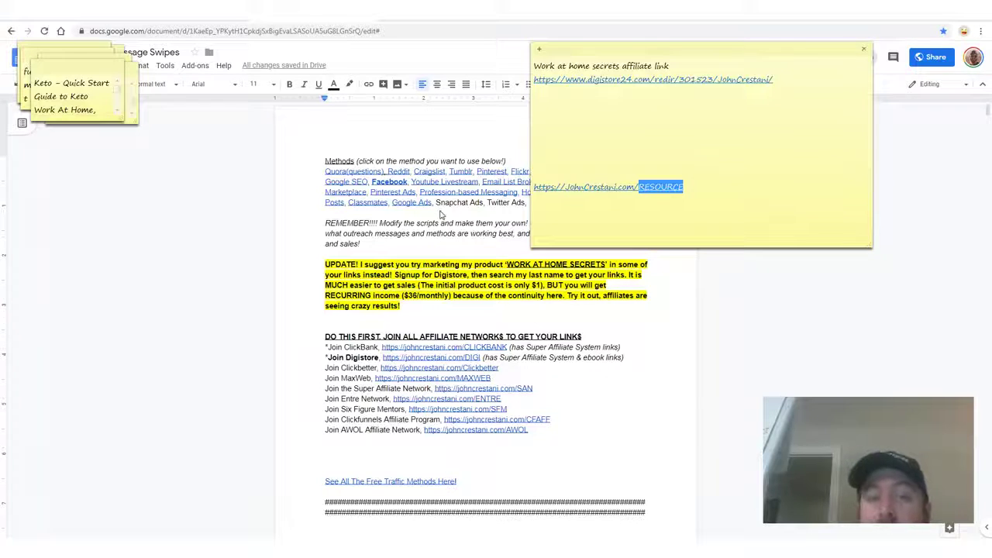
# - Return to the message swipes document and follow the Google Ads link in its methods list
pyautogui.click(432, 204)
pyautogui.moveTo(326, 162); pyautogui.dragTo(481, 204)
pyautogui.click(481, 203)
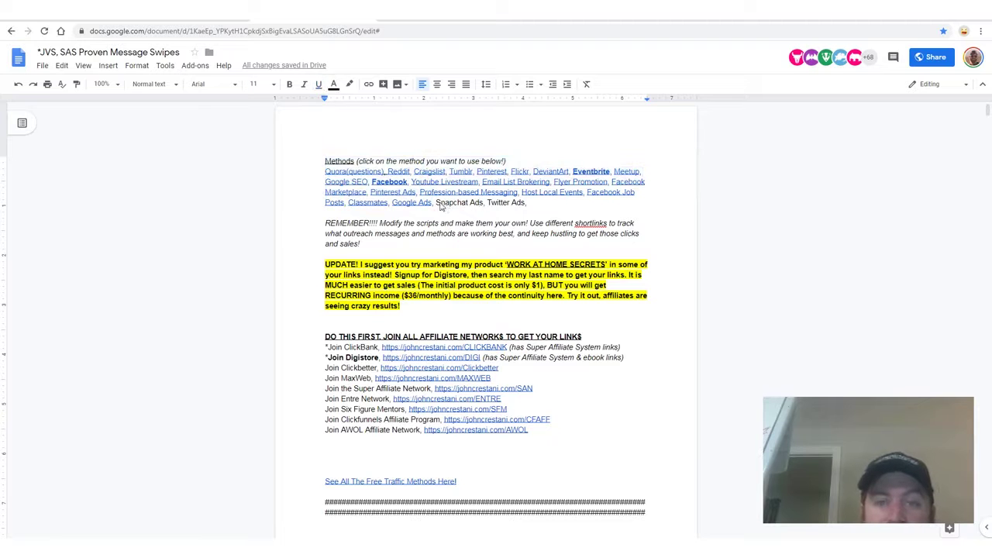
pyautogui.click(419, 205)
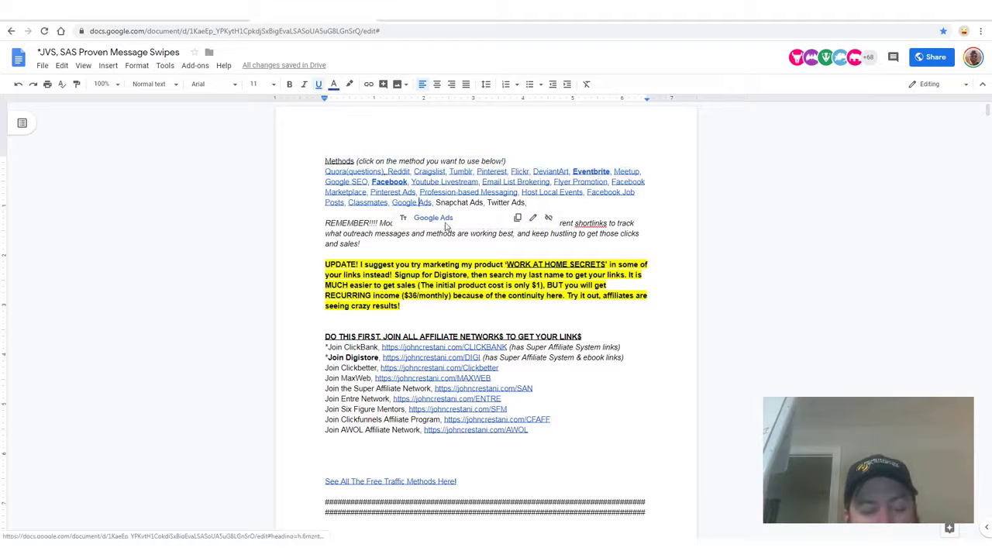
pyautogui.click(434, 217)
# - Outline the Google Ads section in red and draw an arrow pointing at it from each side
pyautogui.moveTo(540, 127)
pyautogui.mouseDown()
pyautogui.moveTo(306, 155)
pyautogui.moveTo(312, 490)
pyautogui.moveTo(767, 516)
pyautogui.moveTo(293, 130)
pyautogui.mouseUp()
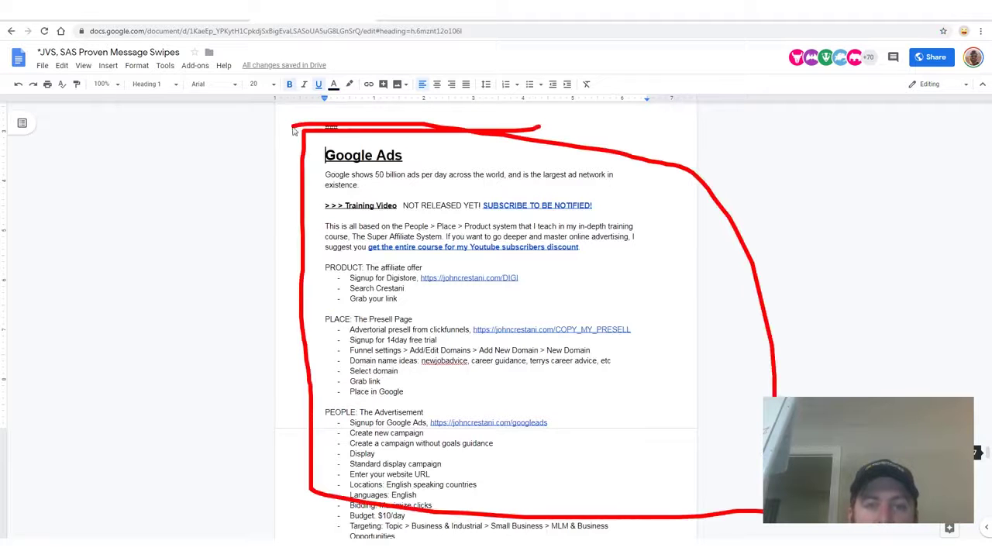
pyautogui.moveTo(82, 194); pyautogui.dragTo(262, 238)
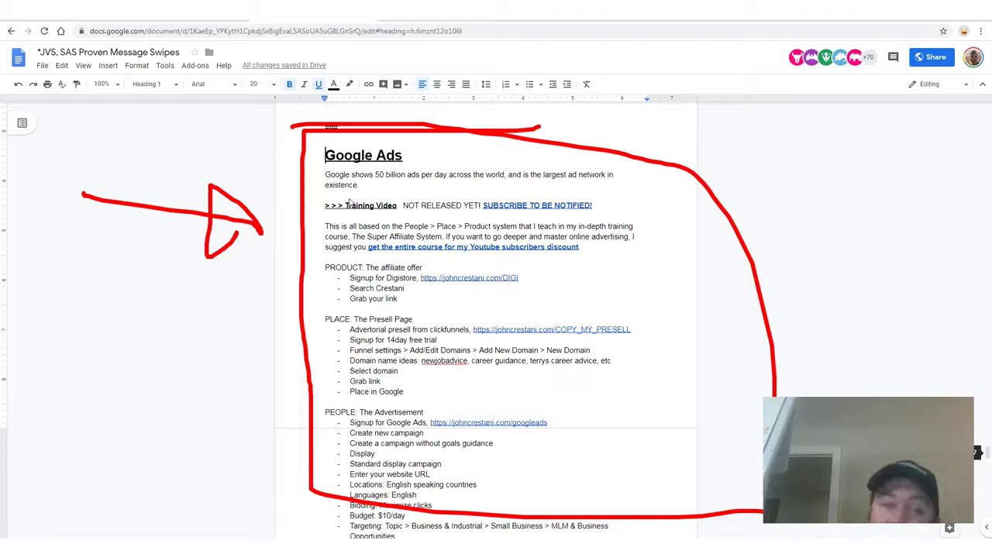
pyautogui.moveTo(930, 185)
pyautogui.mouseDown()
pyautogui.moveTo(717, 256)
pyautogui.moveTo(745, 303)
pyautogui.mouseUp()
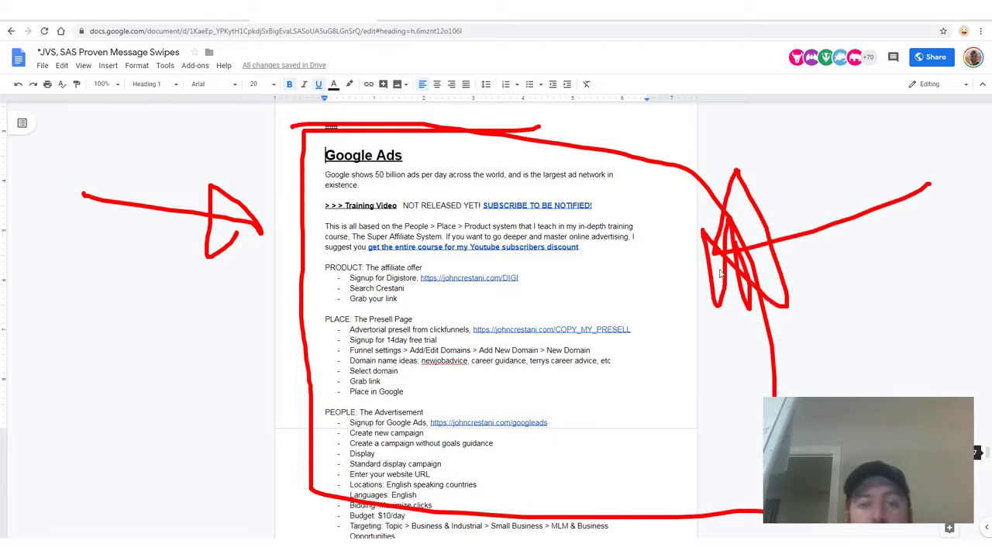
# - Go through the Digistore signup, search and link items under PRODUCT in the Google Ads section
pyautogui.click(457, 256)
pyautogui.click(449, 281)
pyautogui.click(376, 289)
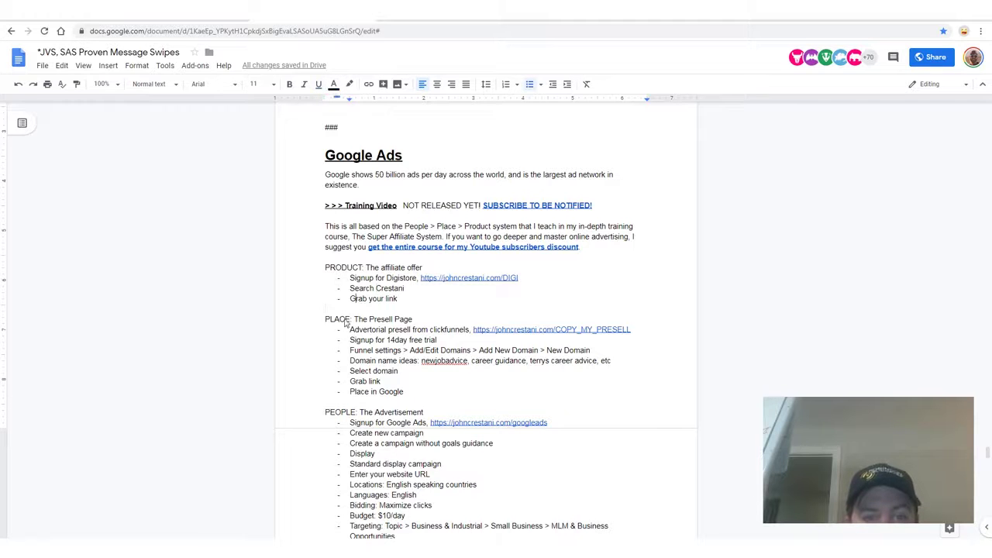
# - Highlight the PLACE heading and its advertorial presell item, and follow the COPY_MY_PRESELL link
pyautogui.moveTo(327, 325); pyautogui.dragTo(409, 338)
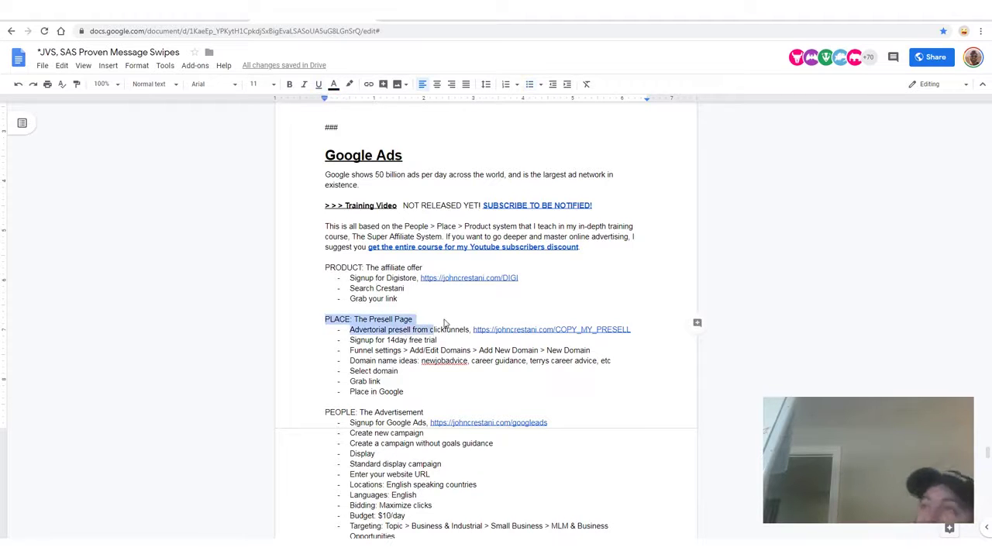
pyautogui.click(432, 330)
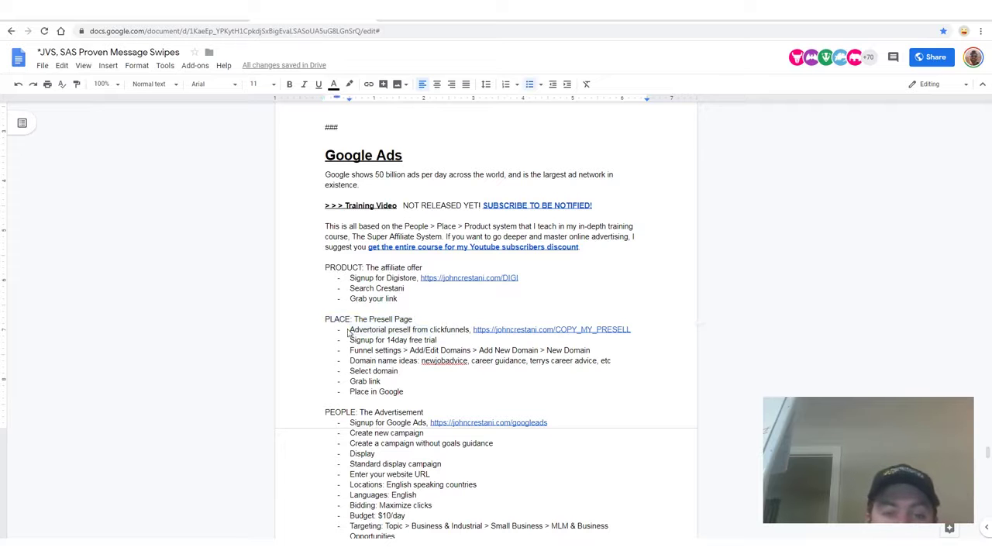
pyautogui.moveTo(350, 332); pyautogui.dragTo(426, 335)
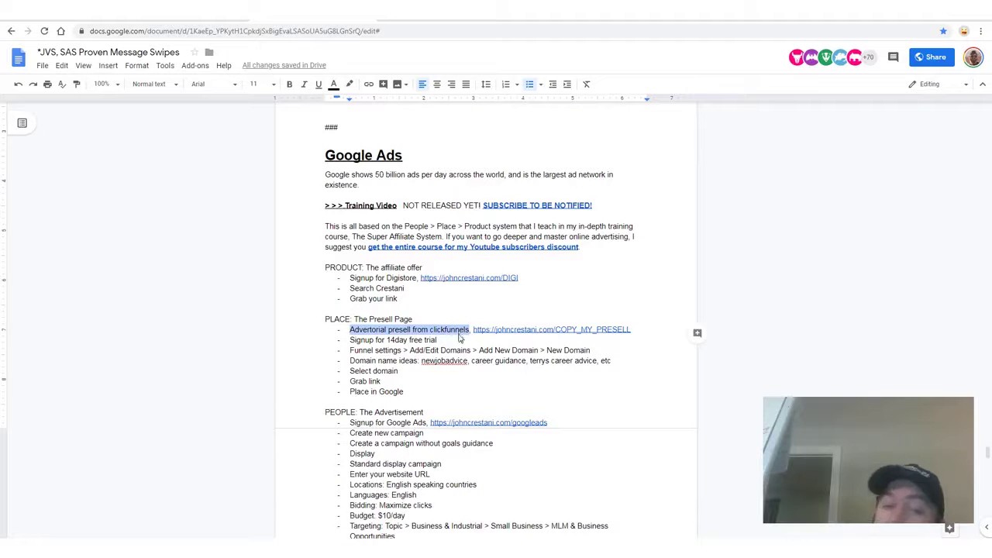
pyautogui.hotkey('ctrl', 'v')
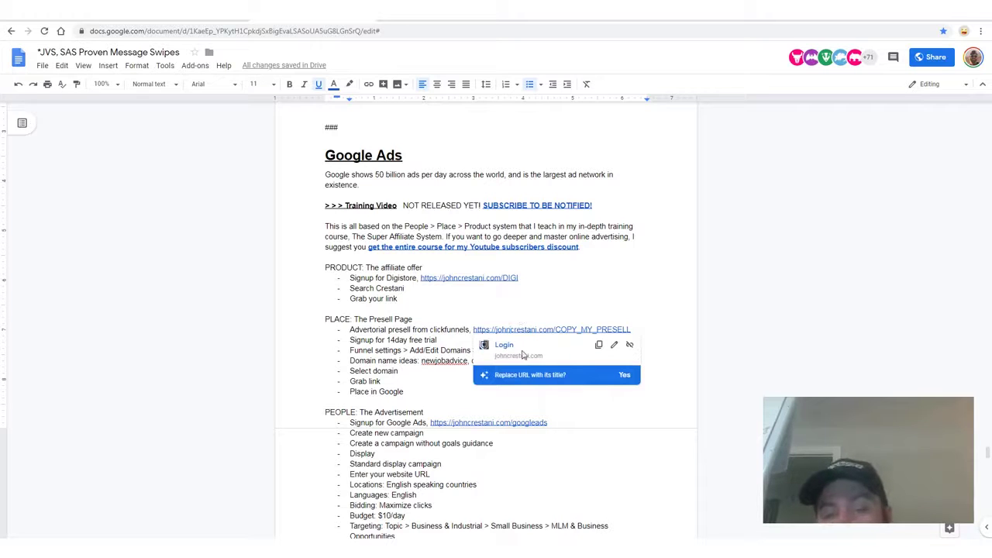
pyautogui.moveTo(596, 328); pyautogui.dragTo(581, 330)
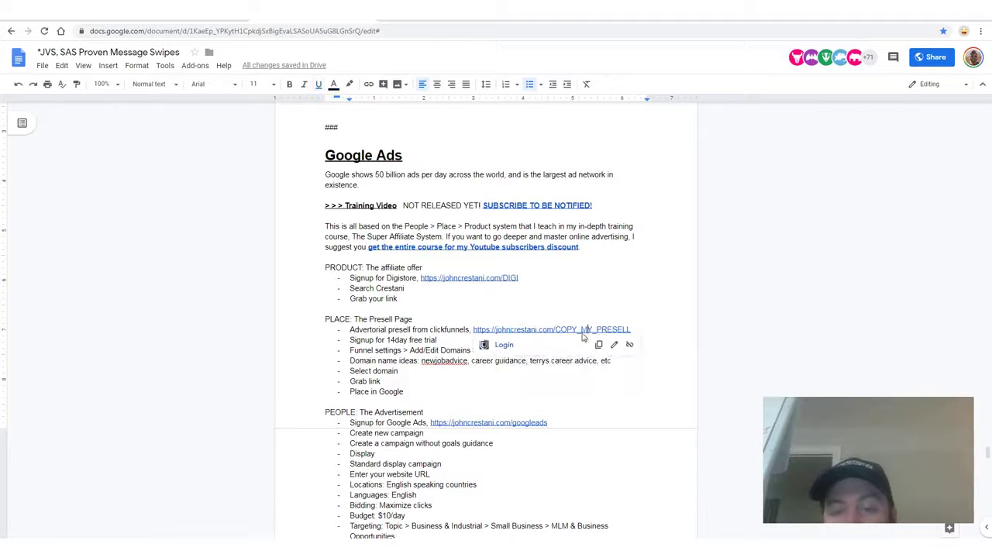
pyautogui.click(508, 347)
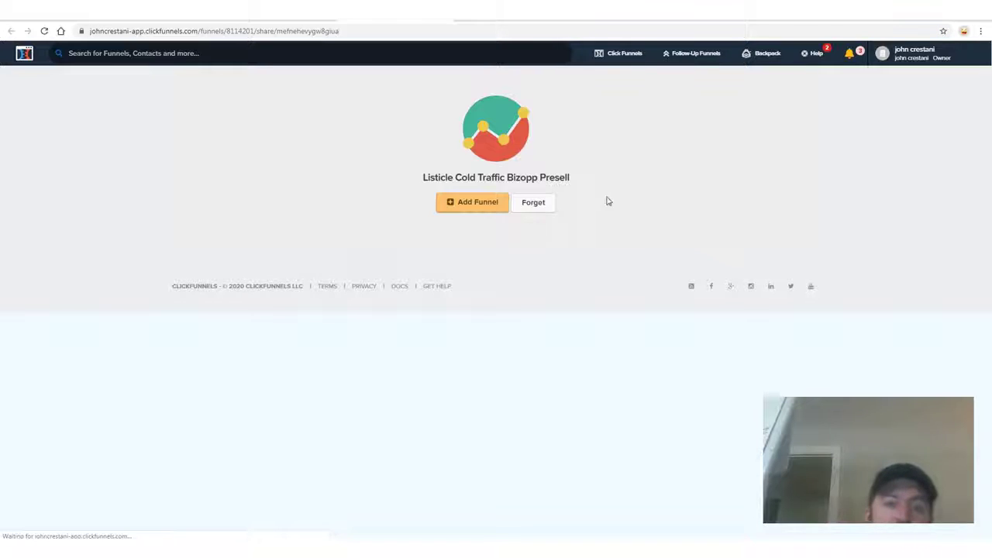
# - Enlarge the shared funnel page to 150% and circle the Listicle Cold Traffic Bizopp Presell in red, clearing the marks when done
pyautogui.hotkey('ctrl', '+')
pyautogui.hotkey('ctrl', '+')
pyautogui.hotkey('ctrl', '+')
pyautogui.moveTo(649, 172)
pyautogui.mouseDown()
pyautogui.moveTo(411, 118)
pyautogui.moveTo(762, 245)
pyautogui.moveTo(294, 283)
pyautogui.moveTo(343, 82)
pyautogui.moveTo(535, 68)
pyautogui.moveTo(232, 364)
pyautogui.moveTo(367, 380)
pyautogui.moveTo(535, 379)
pyautogui.mouseUp()
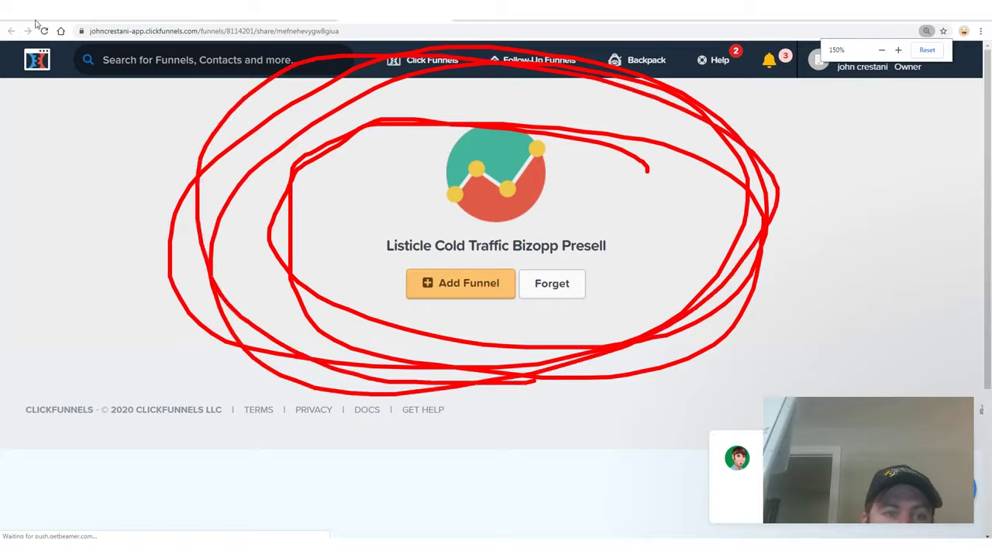
pyautogui.moveTo(66, 191); pyautogui.dragTo(142, 191)
pyautogui.press('e')
pyautogui.moveTo(672, 120); pyautogui.dragTo(641, 241)
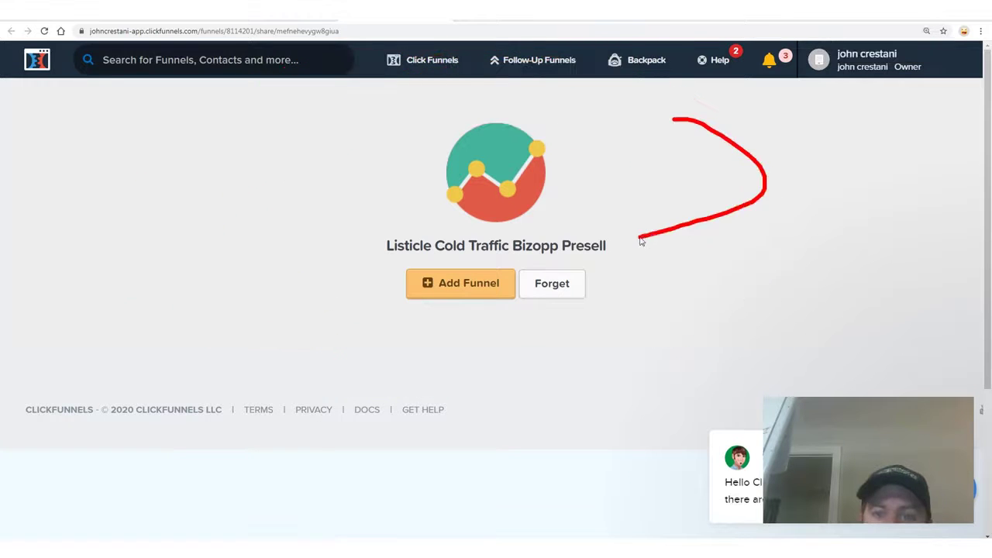
pyautogui.press('e')
# - Circle Add Funnel in red with an arrow pointing at it, clear the marks and add the shared funnel to the account
pyautogui.moveTo(494, 260)
pyautogui.mouseDown()
pyautogui.moveTo(506, 278)
pyautogui.moveTo(391, 232)
pyautogui.mouseUp()
pyautogui.moveTo(820, 305); pyautogui.dragTo(616, 284)
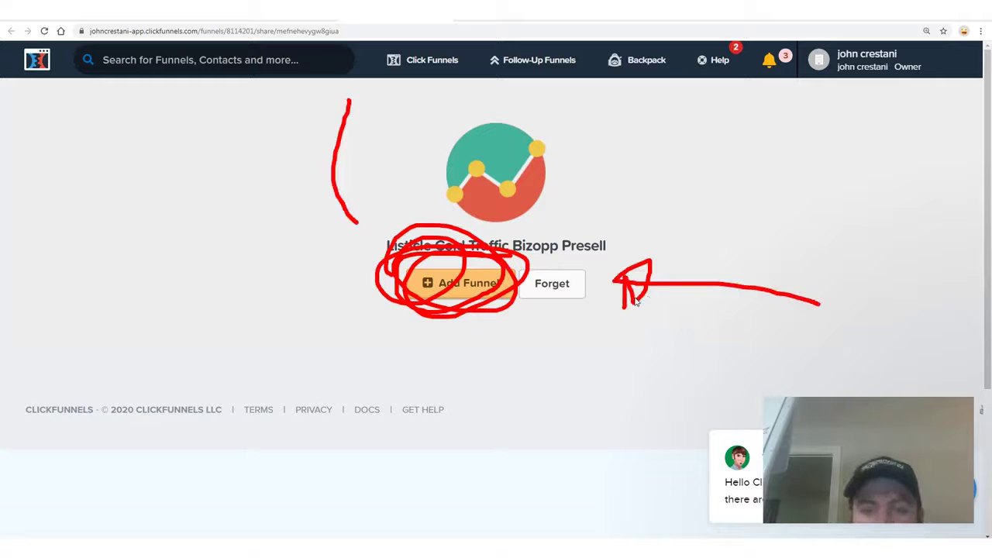
pyautogui.press('e')
pyautogui.click(455, 287)
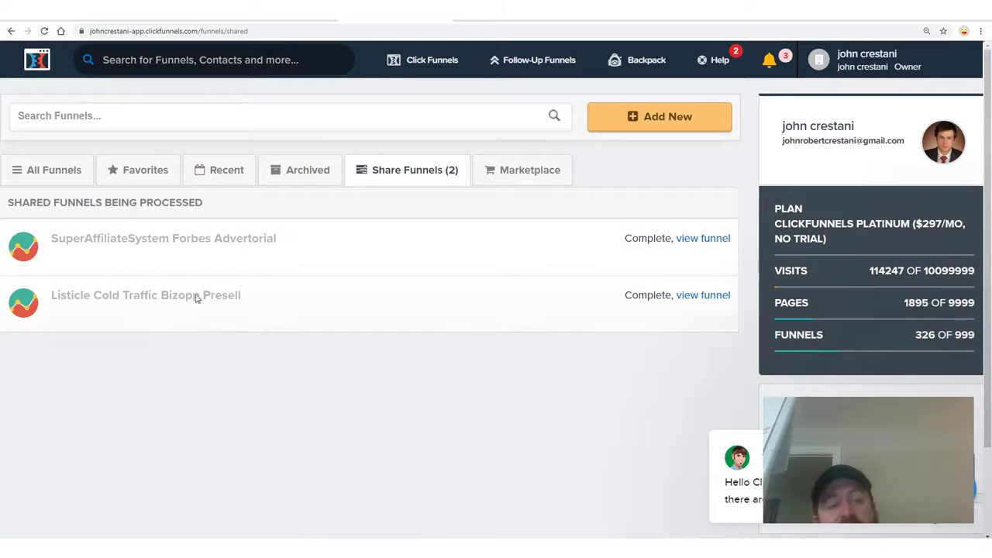
# - View the added Listicle Cold Traffic Bizopp Presell funnel and open its Bizopp Listicle page from the page URL
pyautogui.click(702, 295)
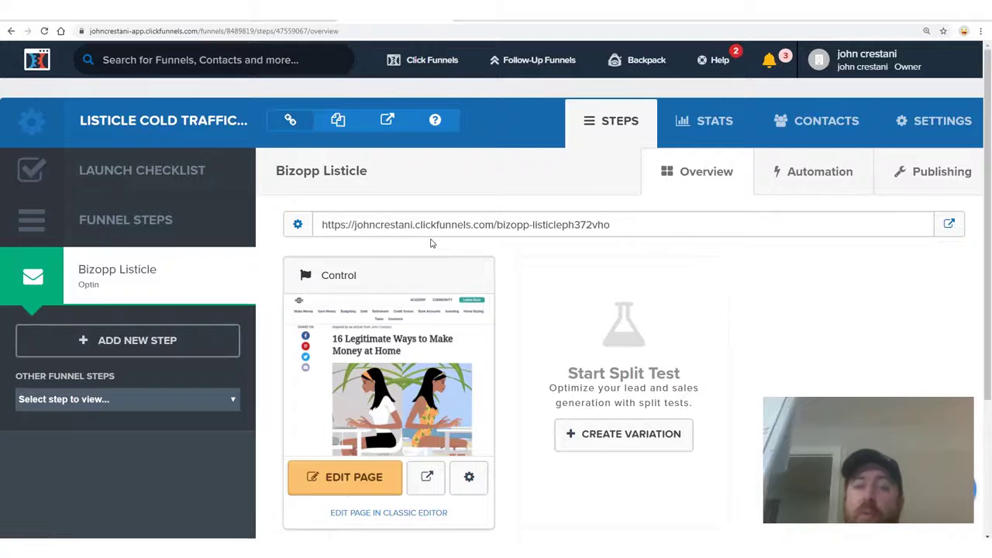
pyautogui.moveTo(611, 225); pyautogui.dragTo(328, 237)
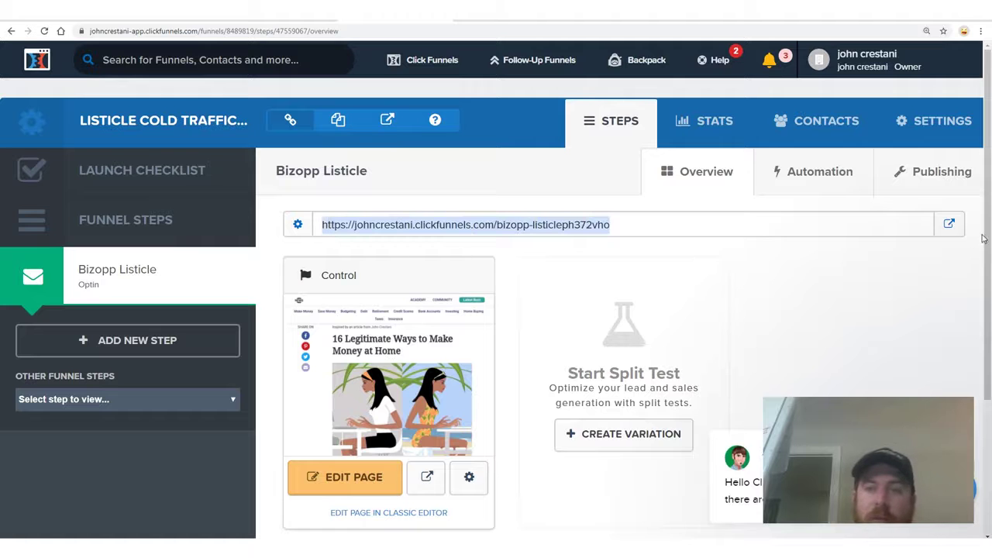
pyautogui.click(949, 225)
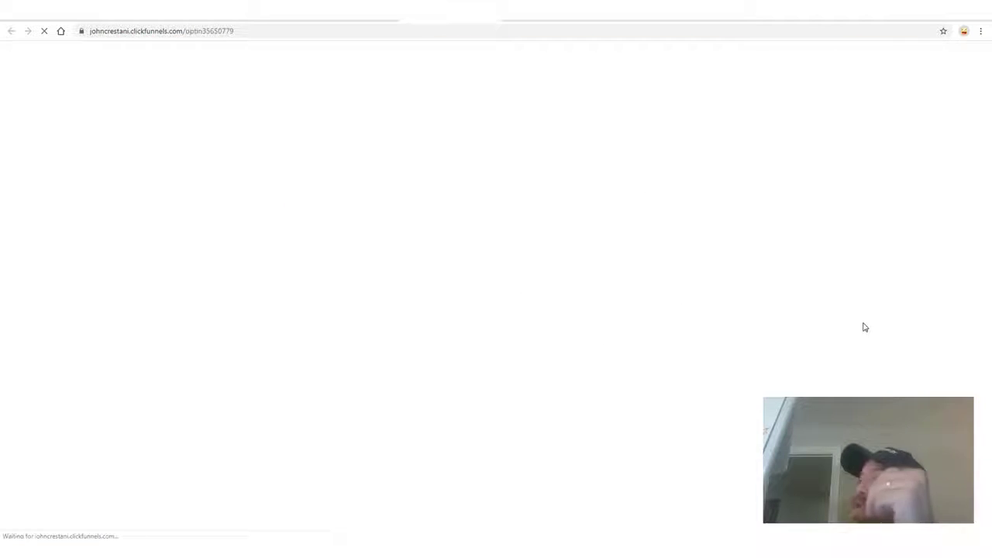
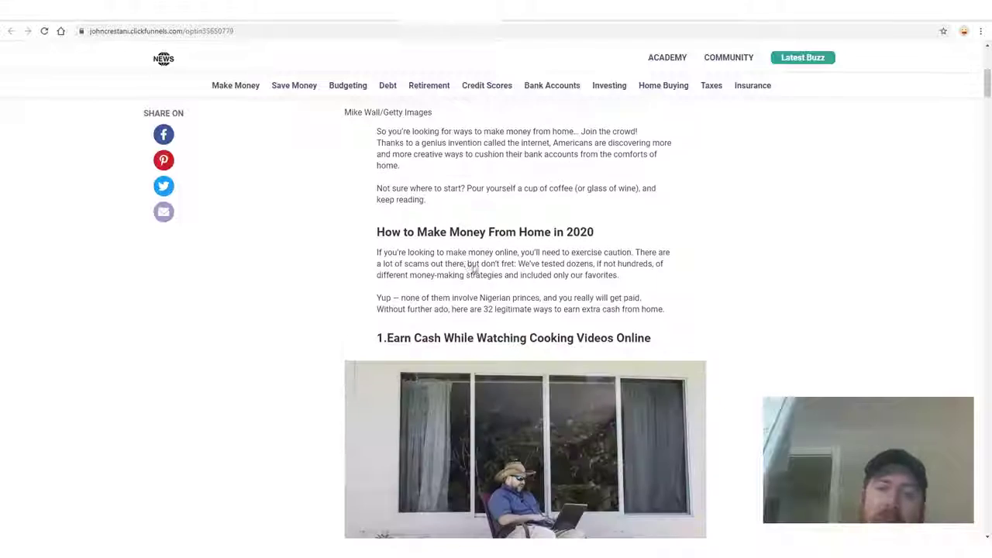
# - Examine the presell article's numbered money-making tips and the book and workbook links placed between them
pyautogui.scroll(-3, 441, 274)
pyautogui.scroll(3, 428, 218)
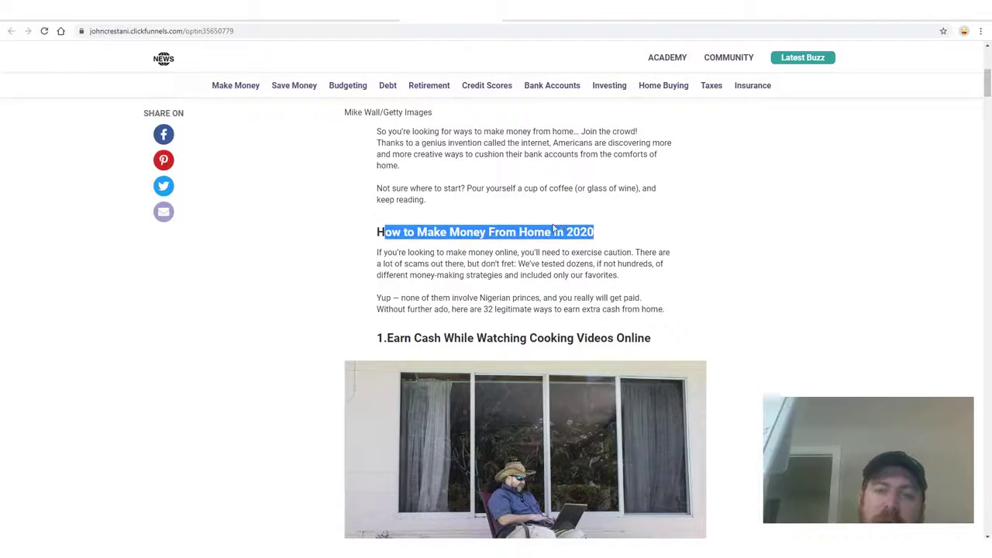
pyautogui.scroll(-1, 476, 363)
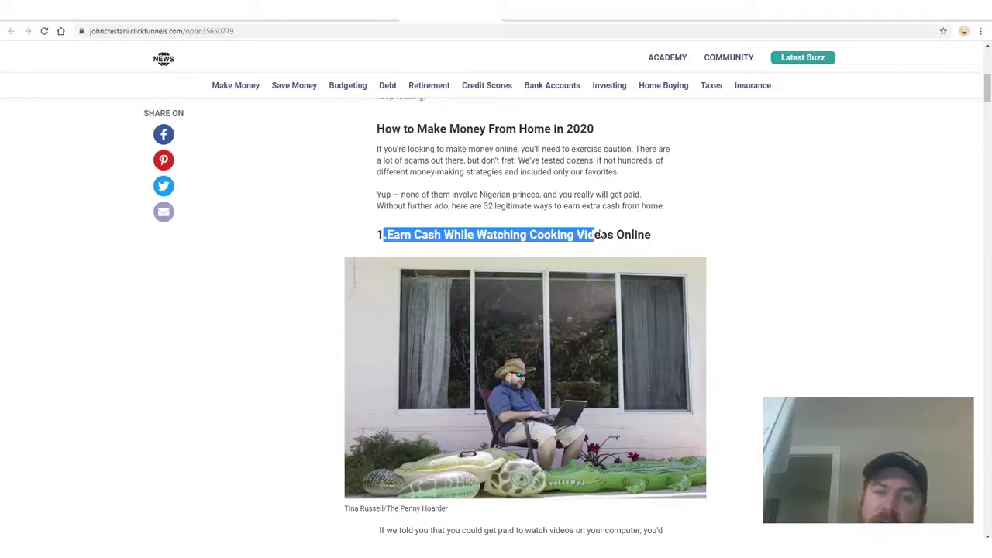
pyautogui.scroll(-4, 604, 240)
pyautogui.scroll(-5, 594, 245)
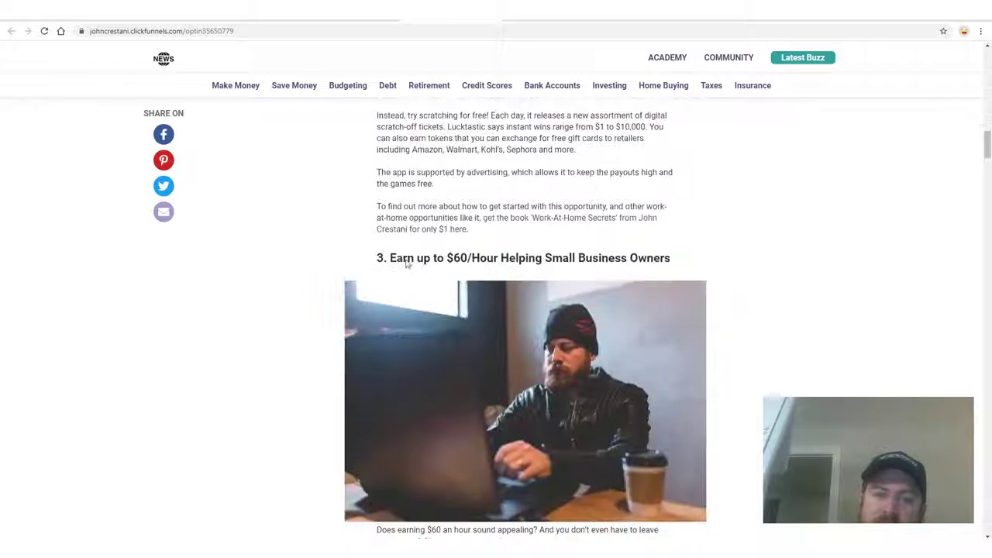
pyautogui.scroll(-4, 566, 265)
pyautogui.moveTo(421, 339); pyautogui.dragTo(432, 360)
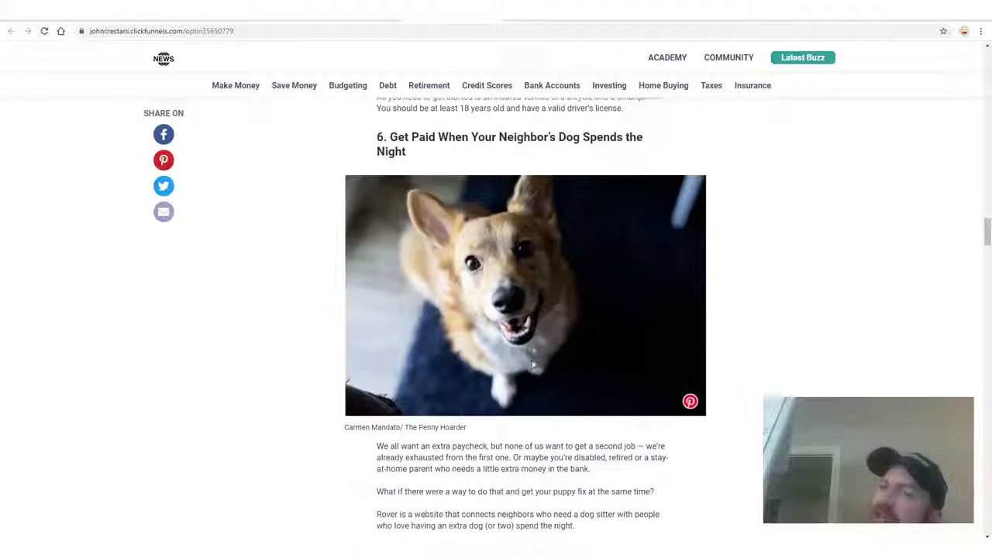
pyautogui.scroll(-3, 533, 360)
pyautogui.scroll(-9, 533, 360)
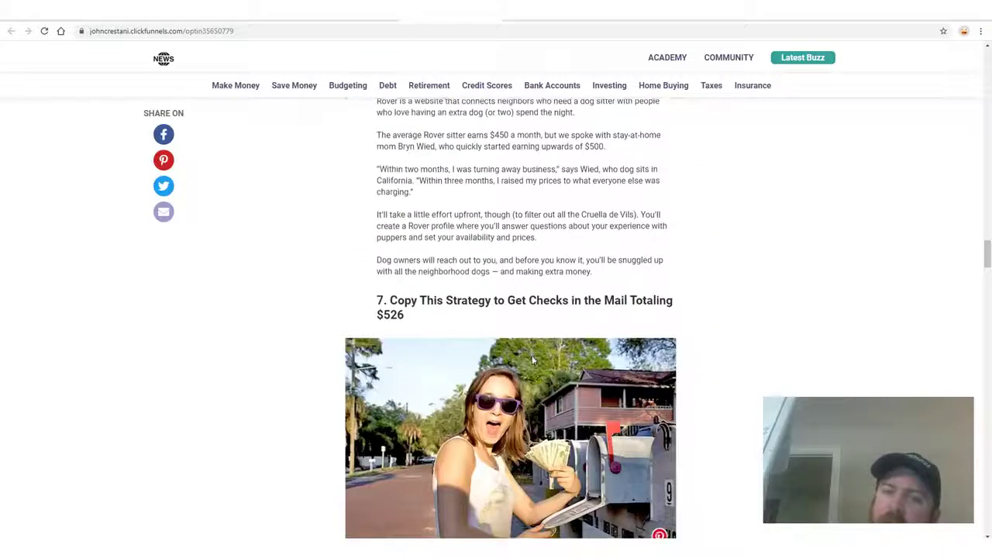
pyautogui.scroll(-2, 470, 359)
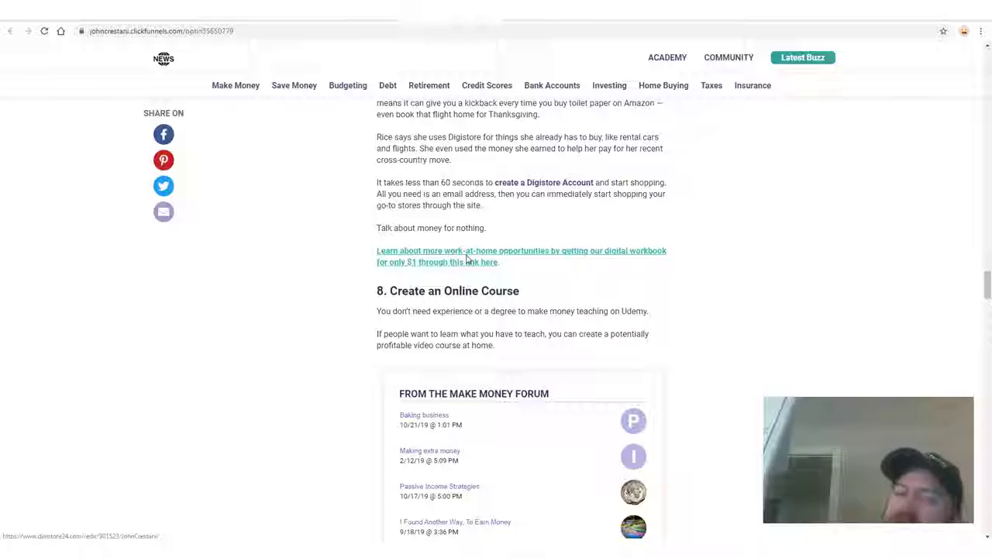
pyautogui.scroll(-10, 468, 260)
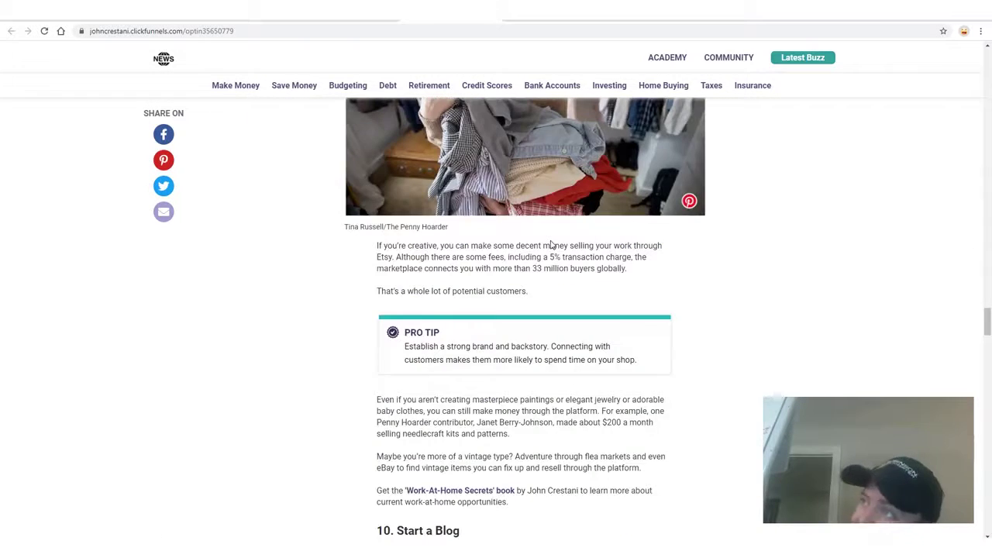
pyautogui.scroll(-6, 546, 242)
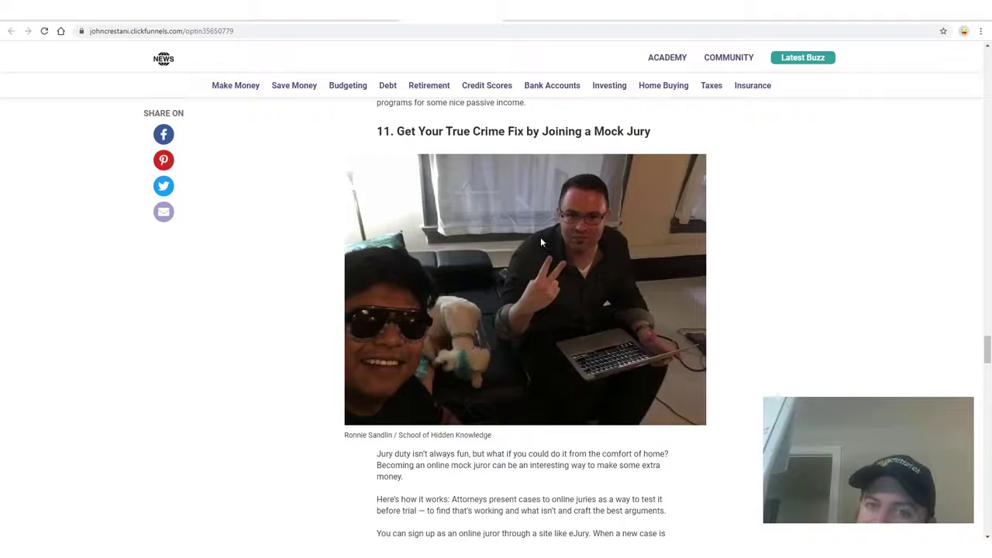
pyautogui.scroll(-3, 540, 237)
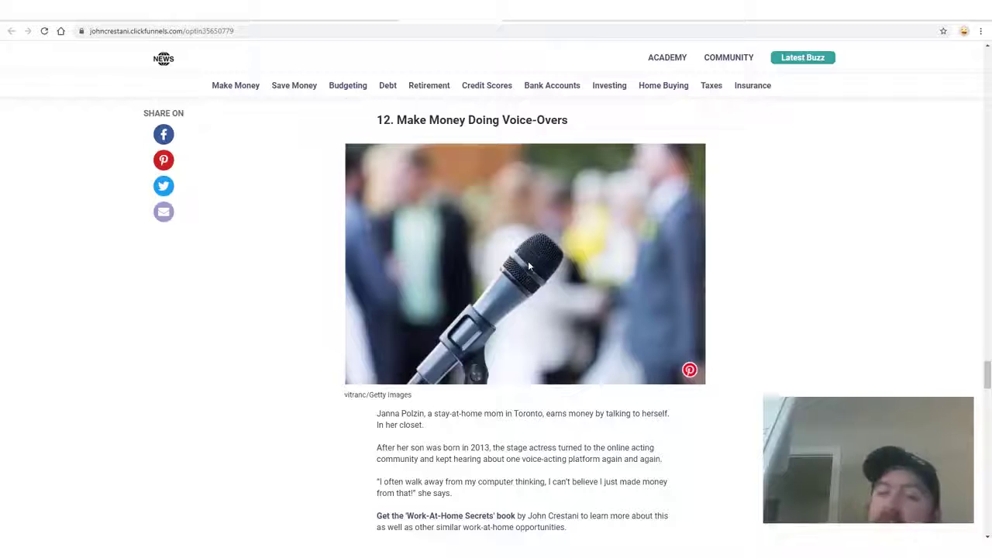
pyautogui.scroll(-10, 527, 261)
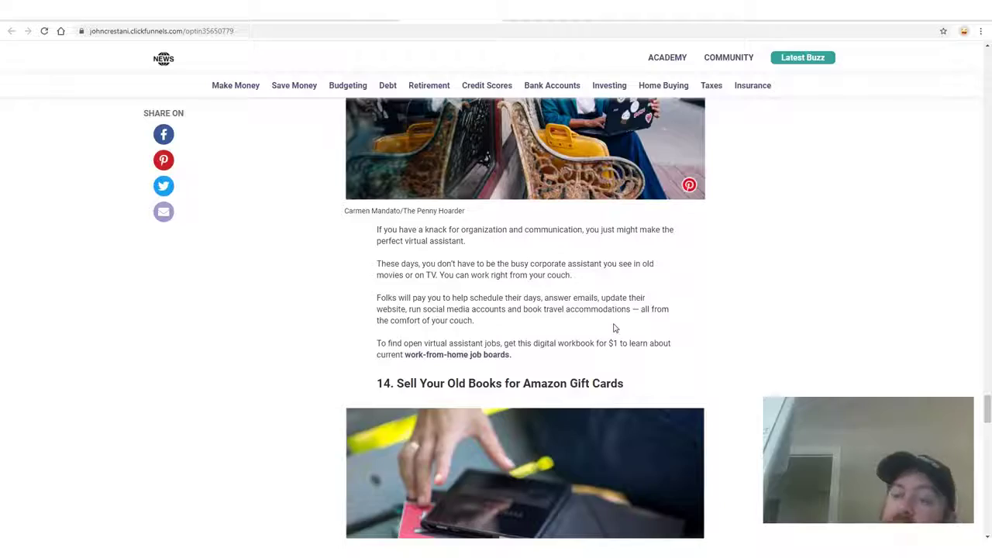
pyautogui.scroll(-15, 620, 357)
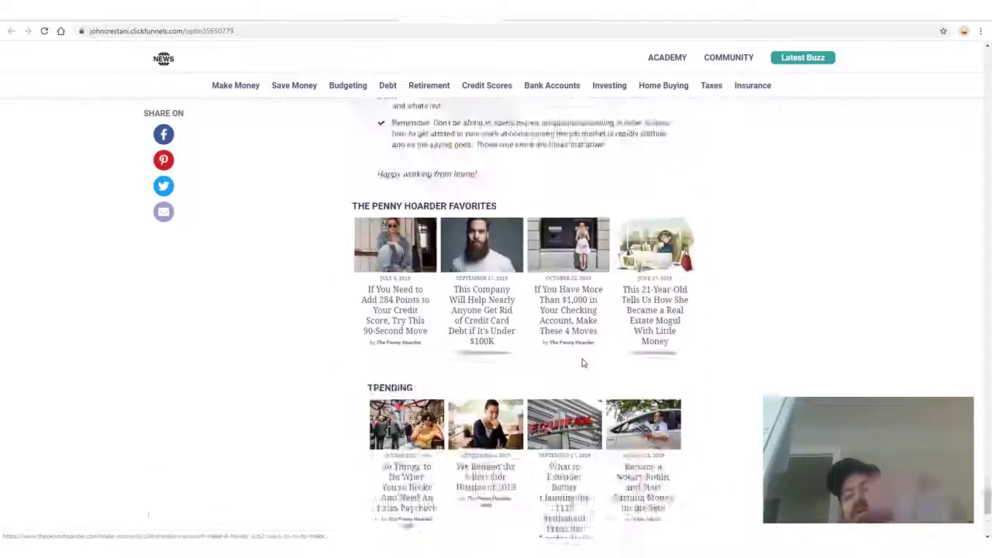
pyautogui.scroll(6, 596, 345)
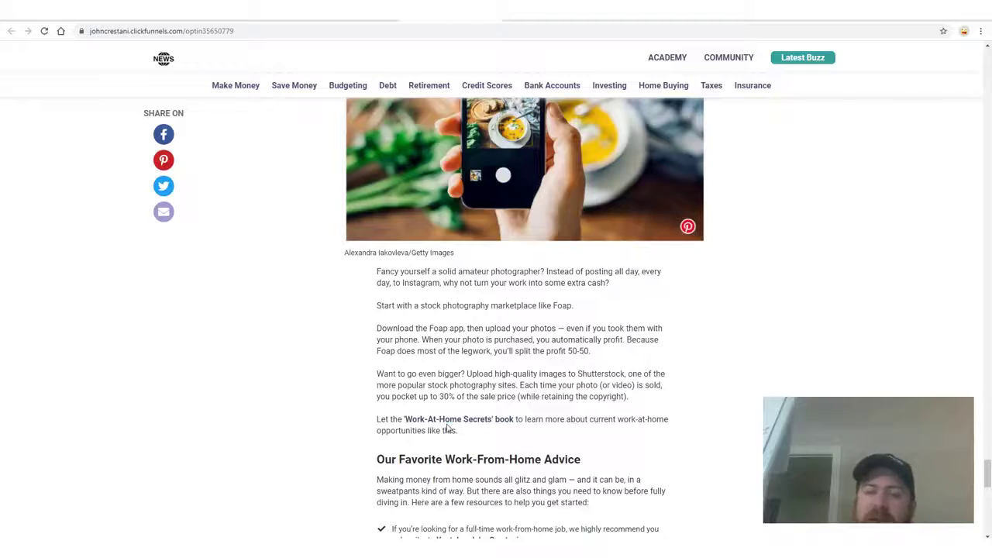
# - Follow the 'Work-At-Home Secrets' book link in the photography tip and look through the sales page it leads to
pyautogui.click(448, 425)
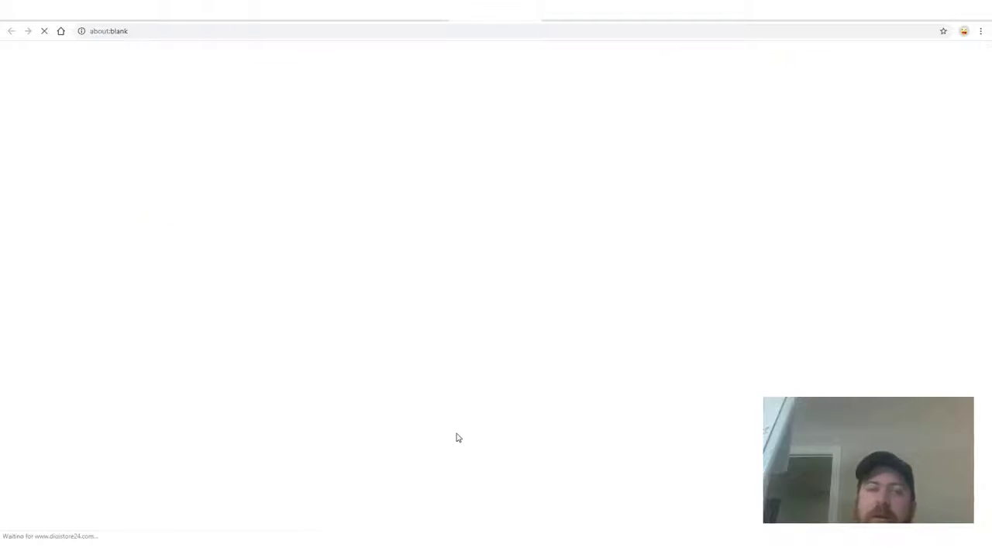
pyautogui.scroll(-3, 284, 405)
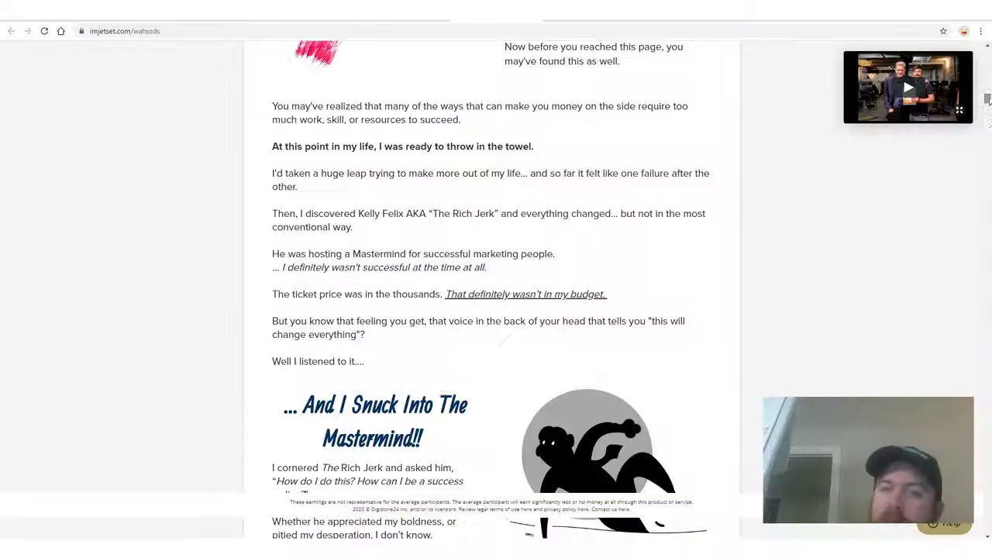
pyautogui.scroll(-20, 491, 286)
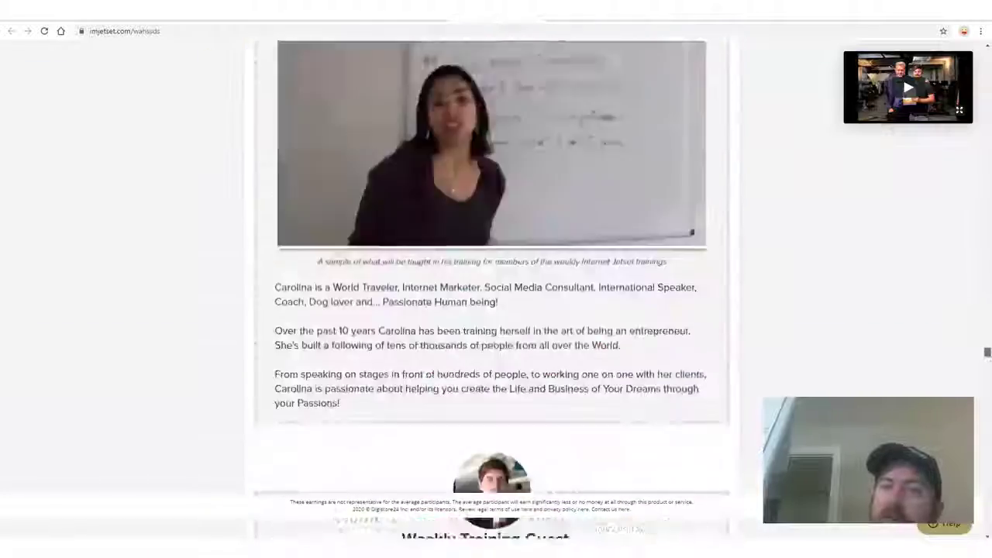
pyautogui.moveTo(987, 353); pyautogui.dragTo(986, 256)
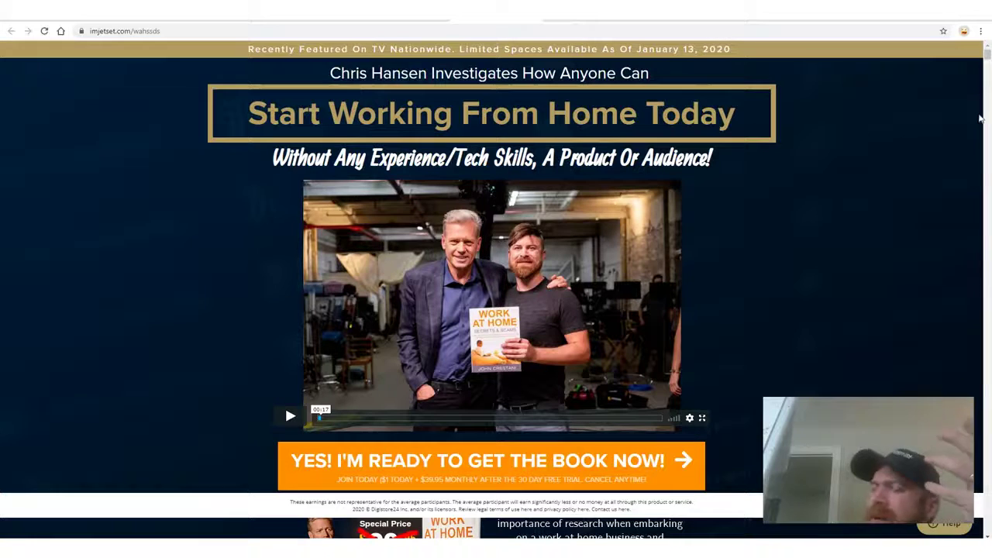
# - Return to the Bizopp Listicle funnel overview, reset the page zoom and outline the funnel panel in red
pyautogui.click(520, 24)
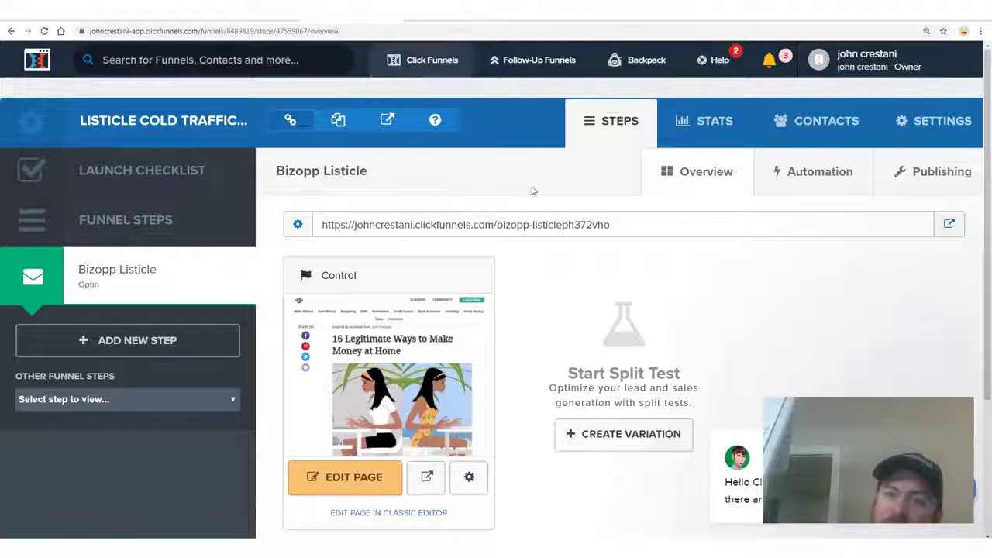
pyautogui.hotkey('ctrl', '+')
pyautogui.hotkey('ctrl', '-')
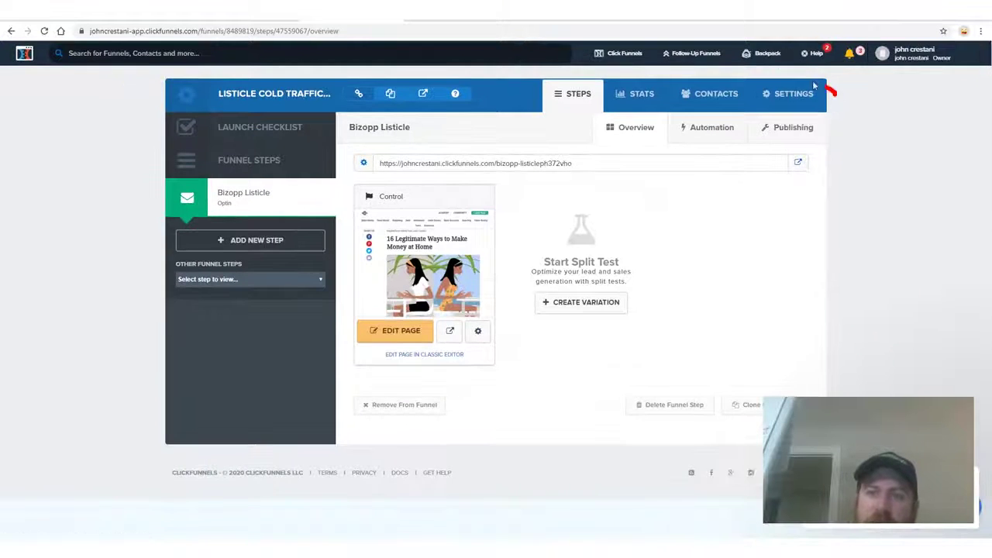
pyautogui.moveTo(161, 70)
pyautogui.mouseDown()
pyautogui.moveTo(144, 432)
pyautogui.moveTo(764, 407)
pyautogui.mouseUp()
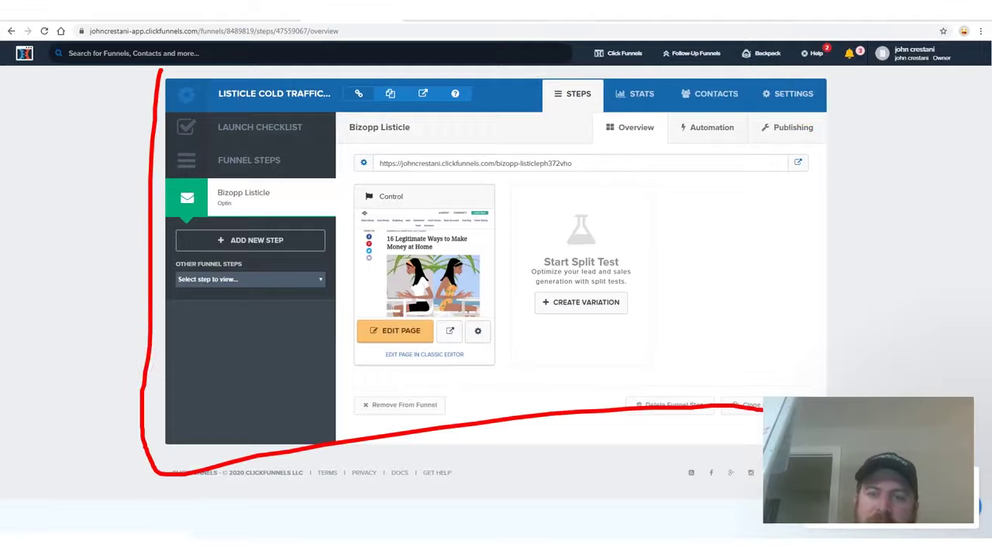
# - Mark Settings in red, open the funnel's settings and circle the Add/Edit Domains link under Domain
pyautogui.moveTo(841, 105); pyautogui.dragTo(744, 83)
pyautogui.click(784, 94)
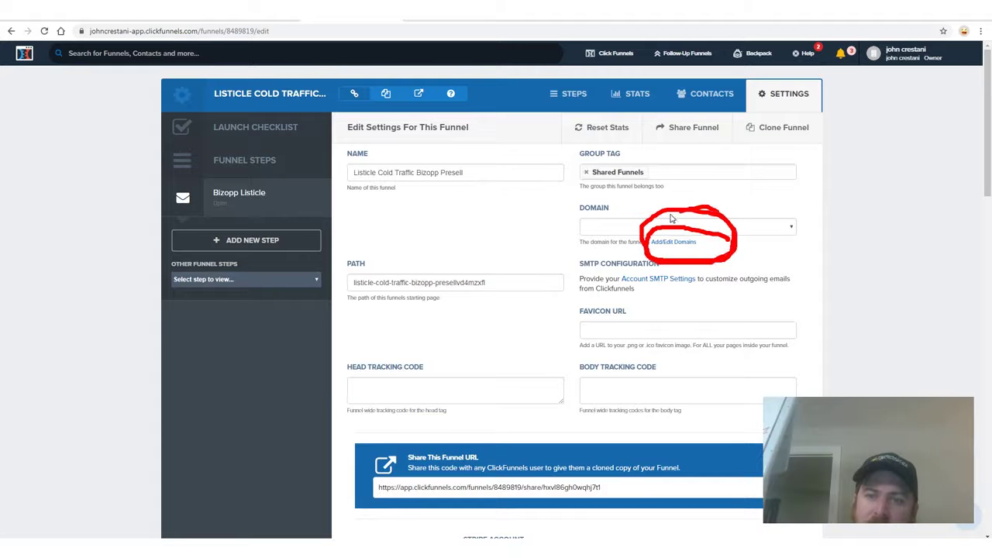
pyautogui.moveTo(640, 262); pyautogui.dragTo(770, 276)
pyautogui.hotkey('ctrl', '+')
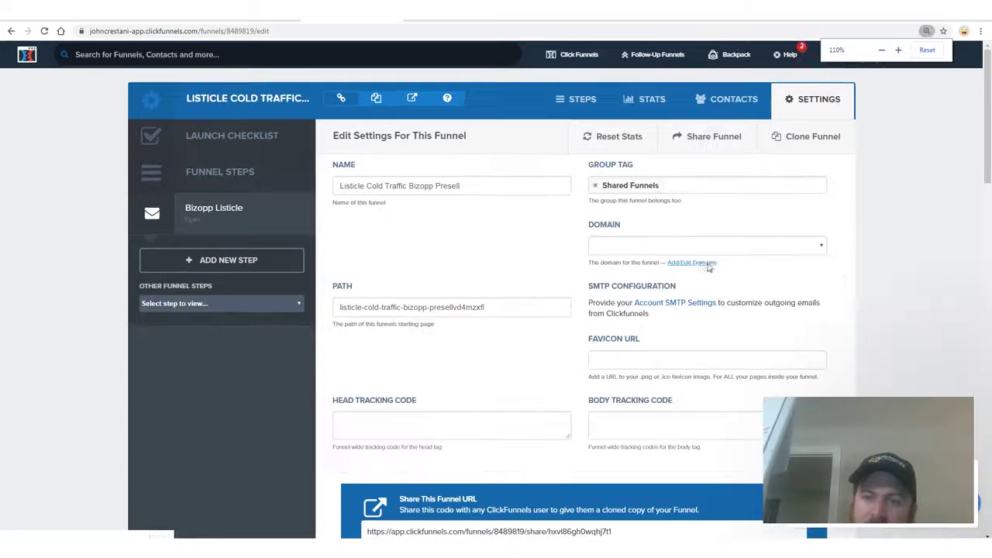
# - Go to the account's domains, circle Add New Domain in red and start registering a new domain, outlining that option
pyautogui.click(700, 262)
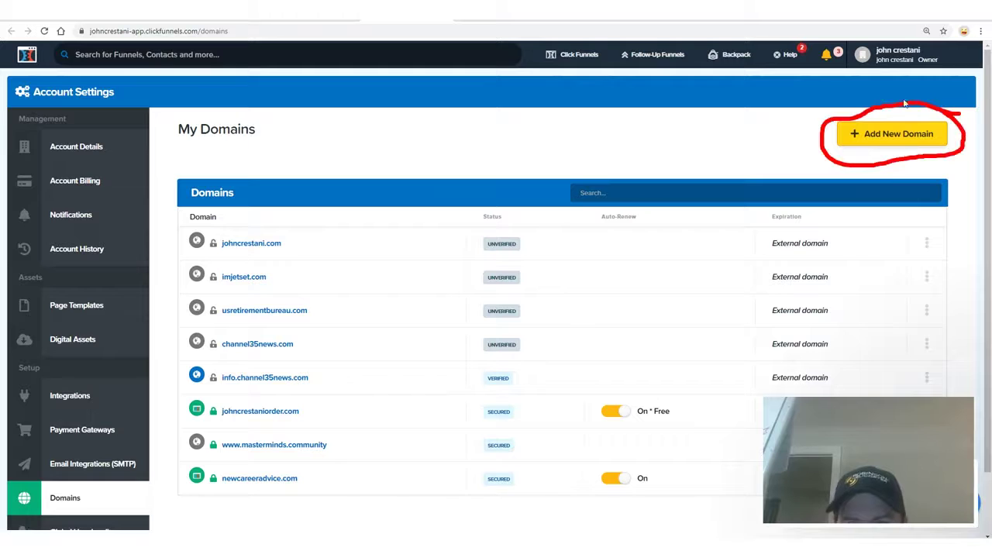
pyautogui.moveTo(911, 105)
pyautogui.mouseDown()
pyautogui.moveTo(891, 173)
pyautogui.moveTo(799, 143)
pyautogui.mouseUp()
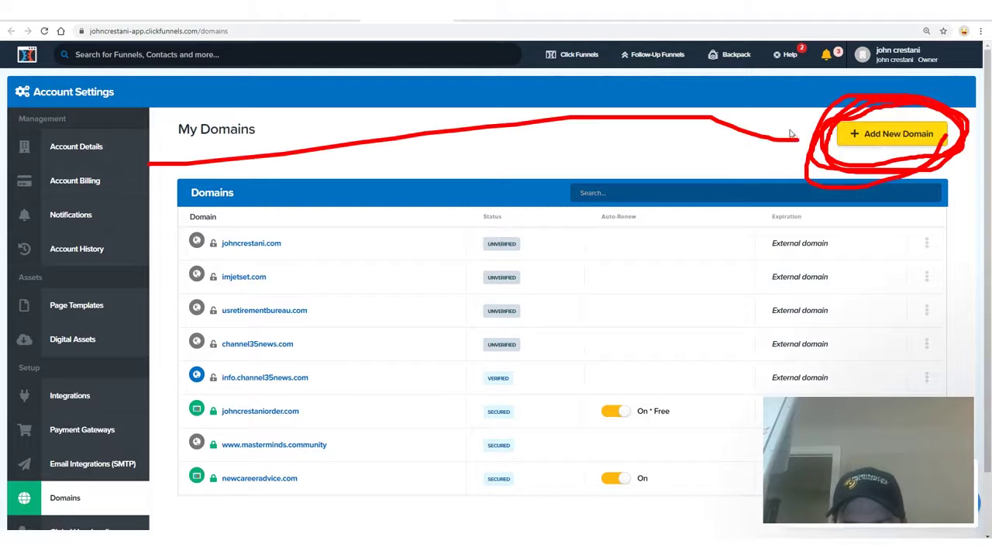
pyautogui.click(898, 133)
pyautogui.moveTo(559, 143)
pyautogui.mouseDown()
pyautogui.moveTo(554, 531)
pyautogui.moveTo(285, 511)
pyautogui.mouseUp()
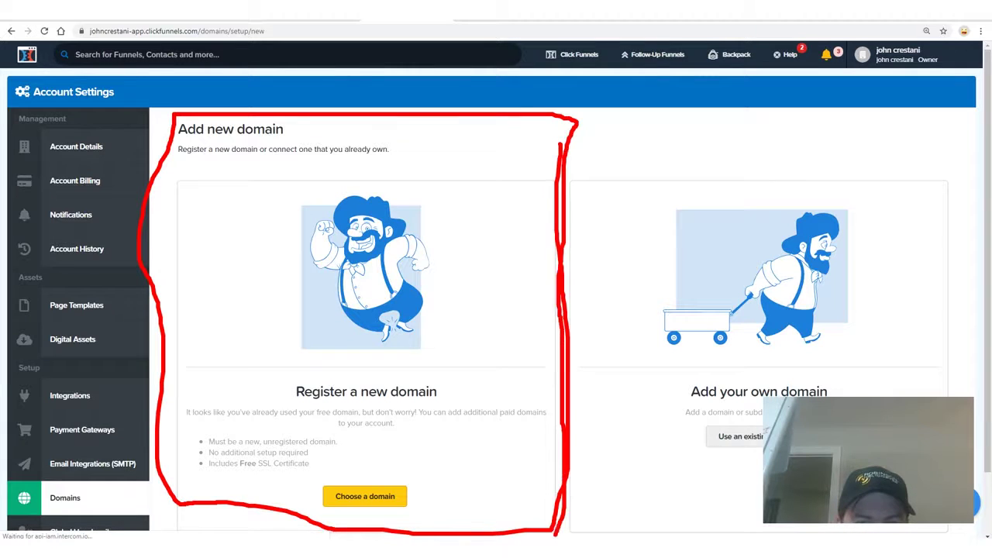
pyautogui.moveTo(286, 512); pyautogui.dragTo(540, 495)
pyautogui.moveTo(419, 457); pyautogui.dragTo(305, 503)
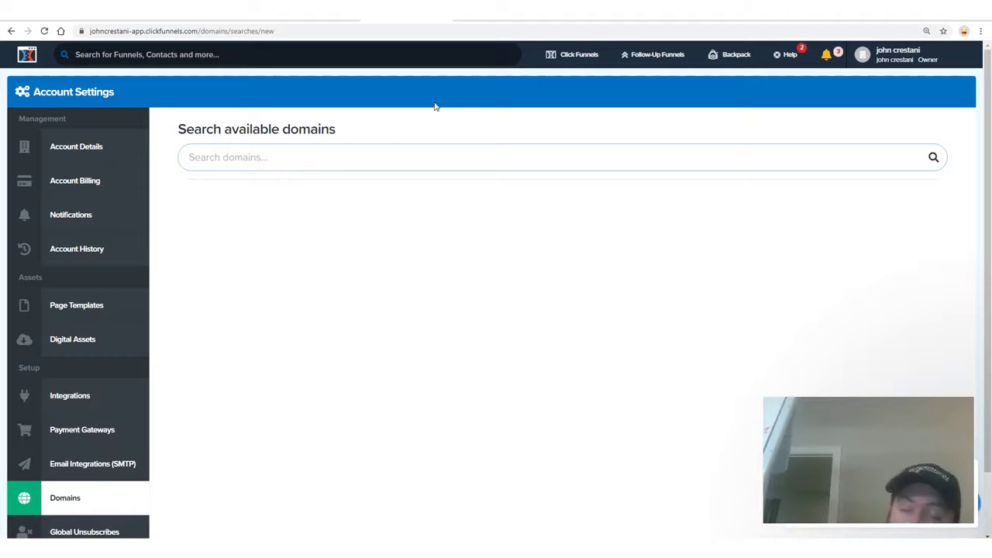
# - Search the available domains for habibscareeradvice, circle the $20 price of the .com version and select that domain
pyautogui.write('habibscareeradvice')
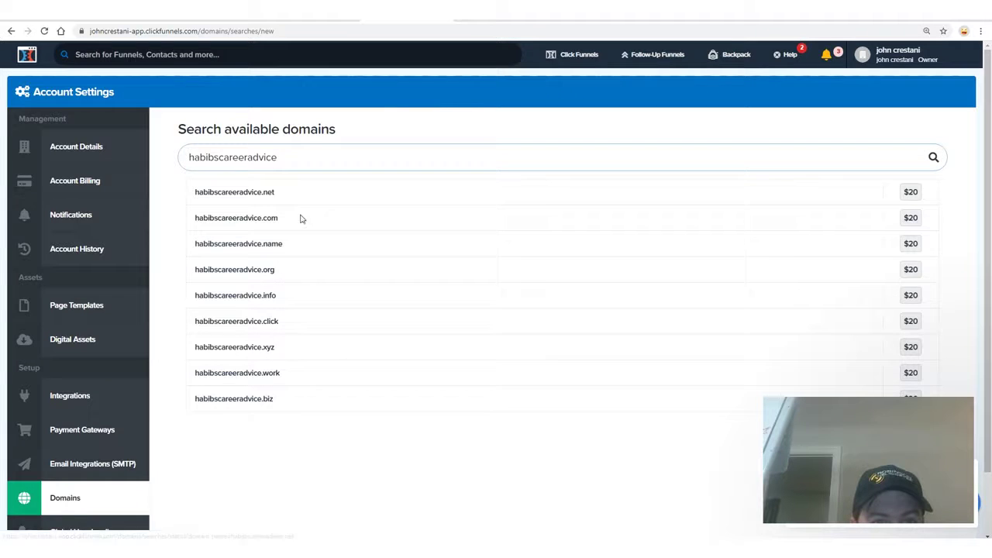
pyautogui.moveTo(908, 198); pyautogui.dragTo(930, 203)
pyautogui.moveTo(264, 335)
pyautogui.mouseDown()
pyautogui.moveTo(476, 207)
pyautogui.moveTo(825, 201)
pyautogui.mouseUp()
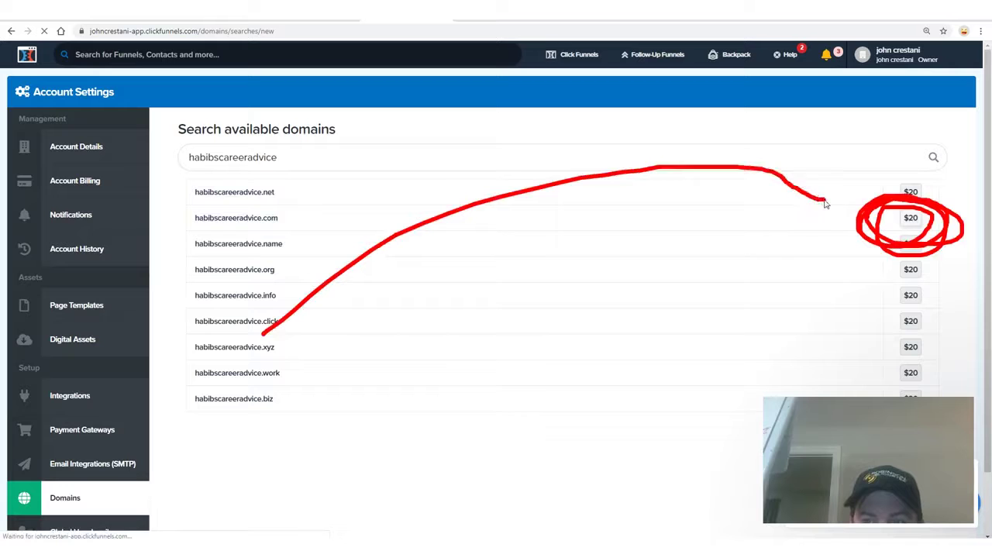
pyautogui.moveTo(631, 471); pyautogui.dragTo(851, 259)
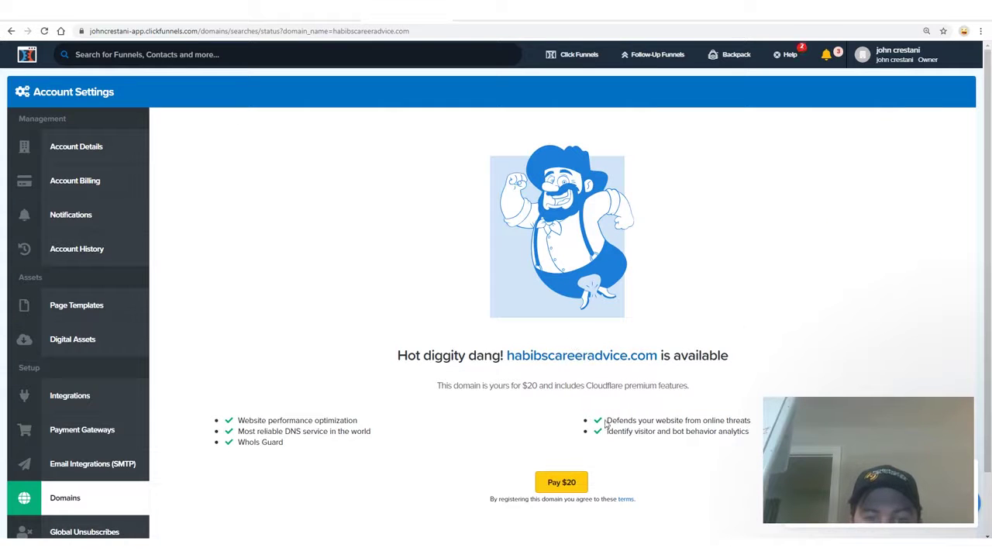
# - Highlight the availability message for habibscareeradvice.com and mark the Pay $20 option with red circles and an arrow, leaving the purchase unmade
pyautogui.moveTo(398, 359); pyautogui.dragTo(675, 361)
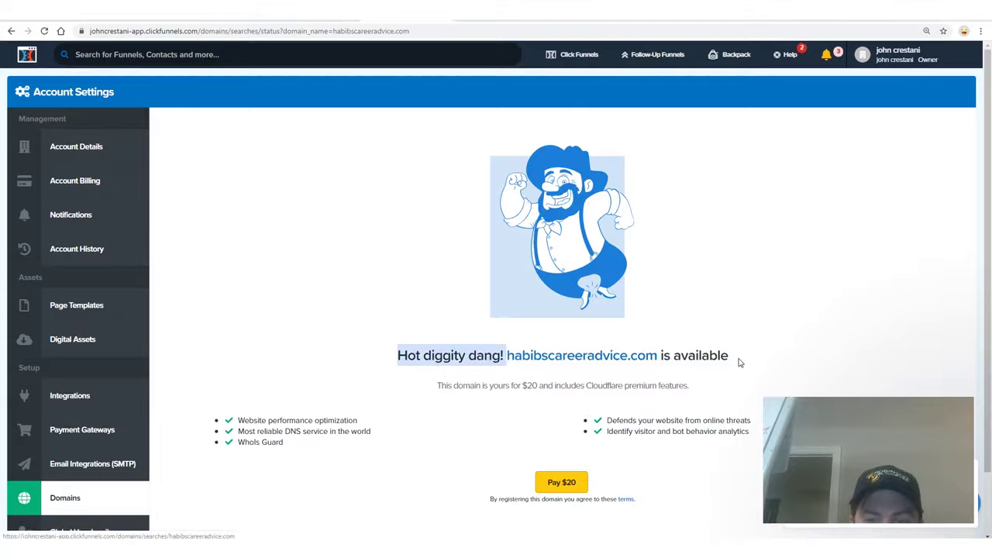
pyautogui.doubleClick(677, 360)
pyautogui.moveTo(648, 449)
pyautogui.mouseDown()
pyautogui.moveTo(496, 532)
pyautogui.moveTo(436, 522)
pyautogui.moveTo(473, 471)
pyautogui.mouseUp()
pyautogui.moveTo(511, 498); pyautogui.dragTo(527, 449)
pyautogui.moveTo(438, 136); pyautogui.dragTo(351, 412)
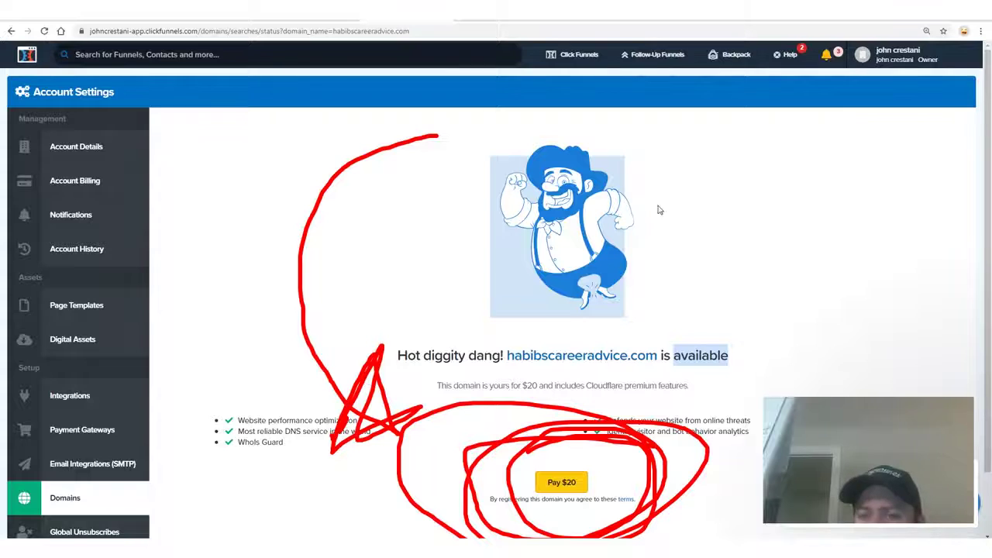
pyautogui.moveTo(812, 248); pyautogui.dragTo(731, 397)
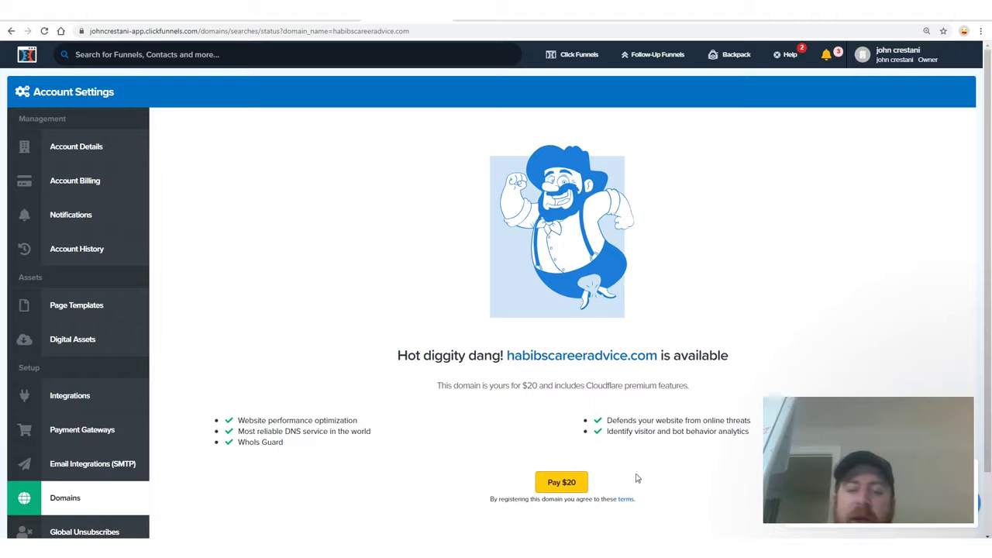
pyautogui.moveTo(651, 468)
pyautogui.mouseDown()
pyautogui.moveTo(478, 527)
pyautogui.moveTo(643, 465)
pyautogui.moveTo(558, 482)
pyautogui.mouseUp()
pyautogui.moveTo(581, 166); pyautogui.dragTo(371, 507)
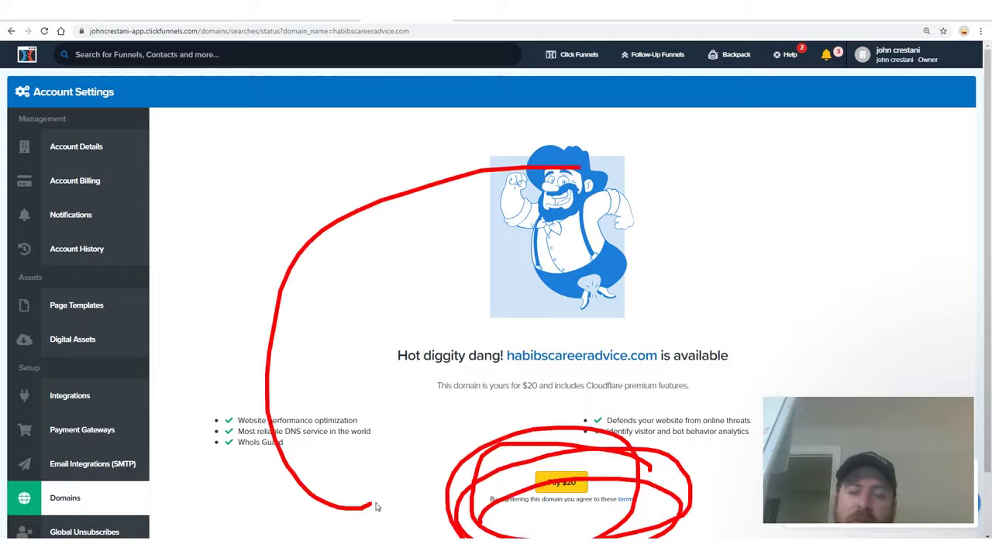
pyautogui.press('Escape')
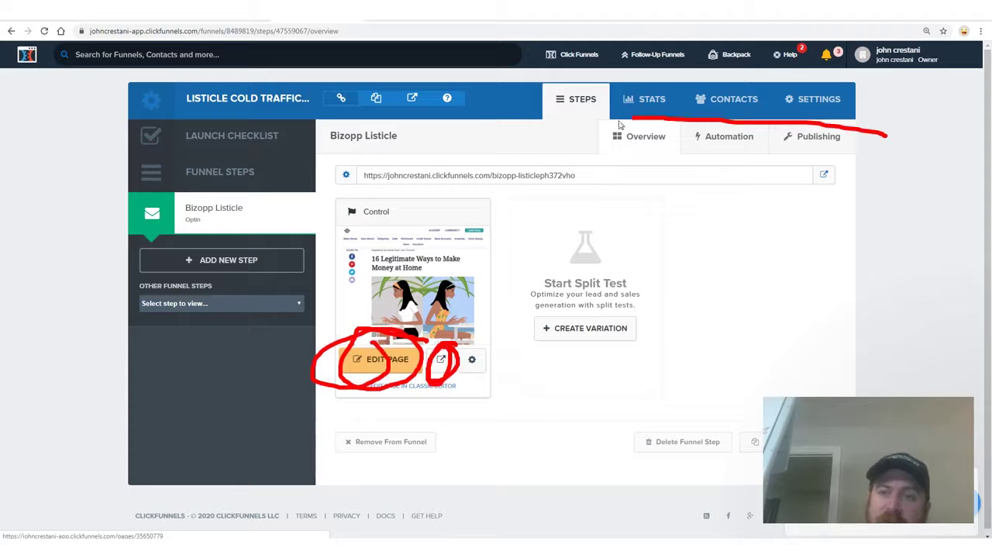
# - Circle Settings in red on the Bizopp Listicle funnel overview, open the funnel's settings and reload the page
pyautogui.moveTo(540, 93); pyautogui.dragTo(874, 94)
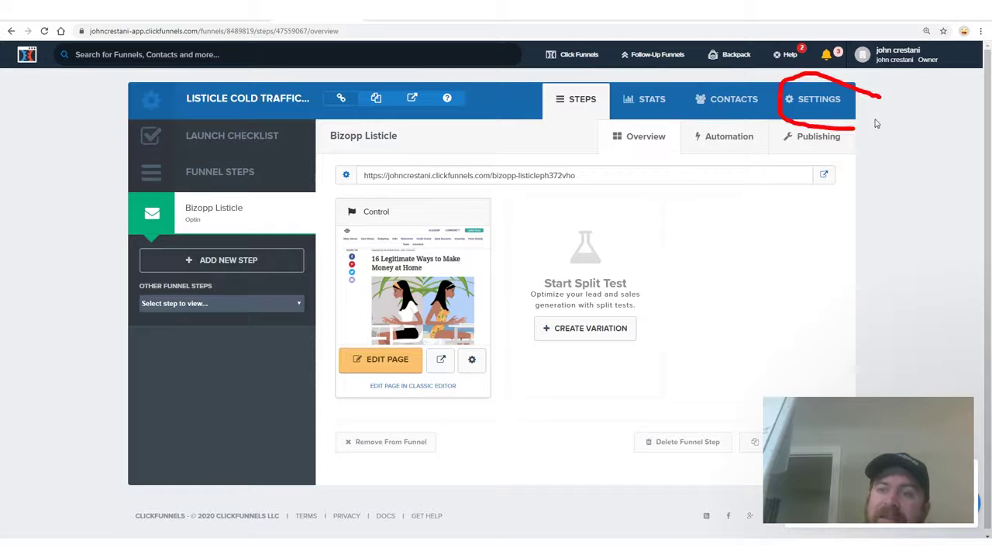
pyautogui.click(819, 99)
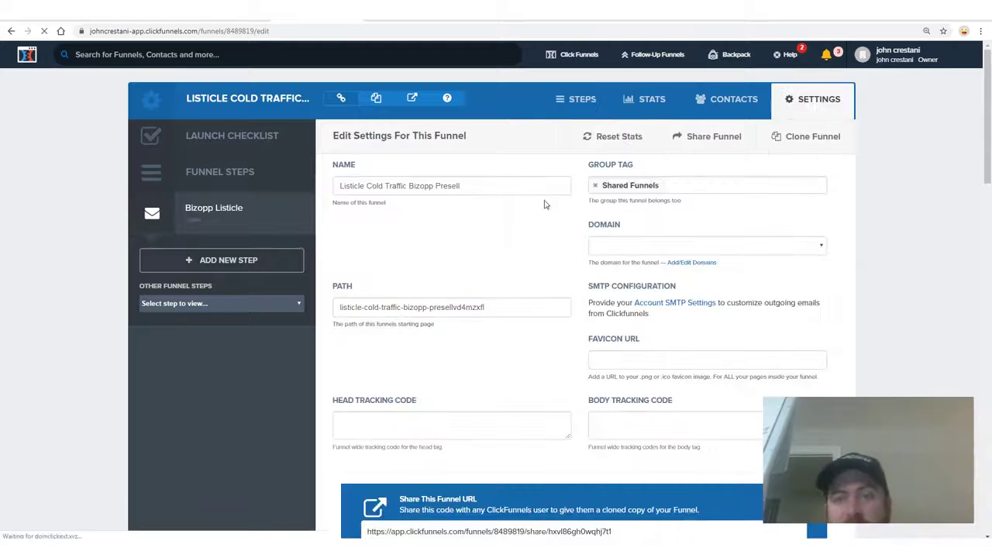
pyautogui.rightClick(490, 242)
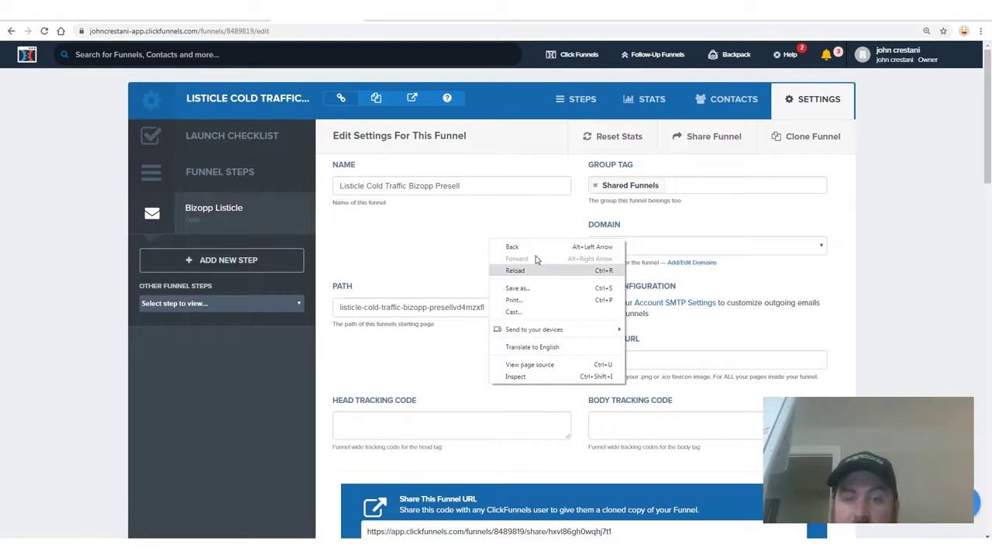
pyautogui.click(532, 274)
pyautogui.rightClick(518, 260)
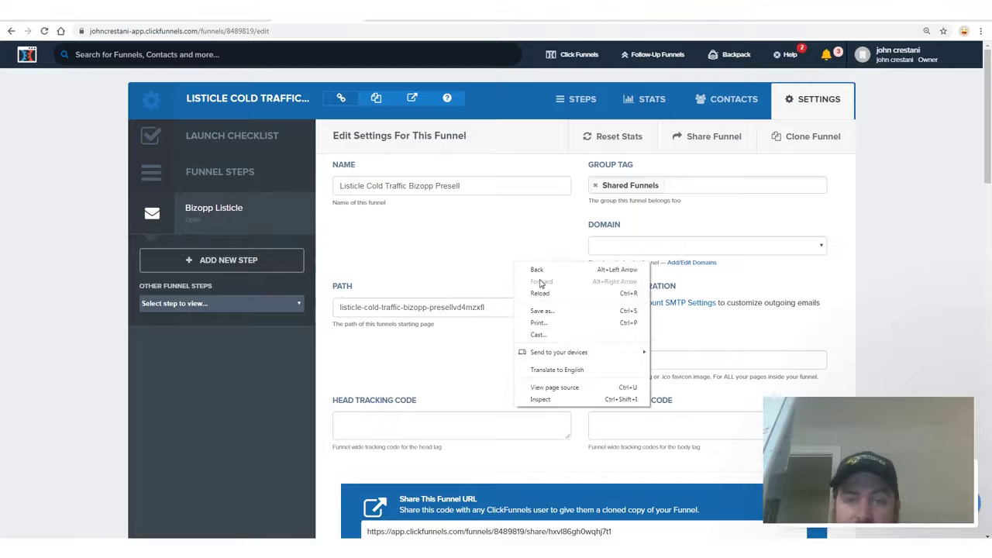
pyautogui.click(540, 293)
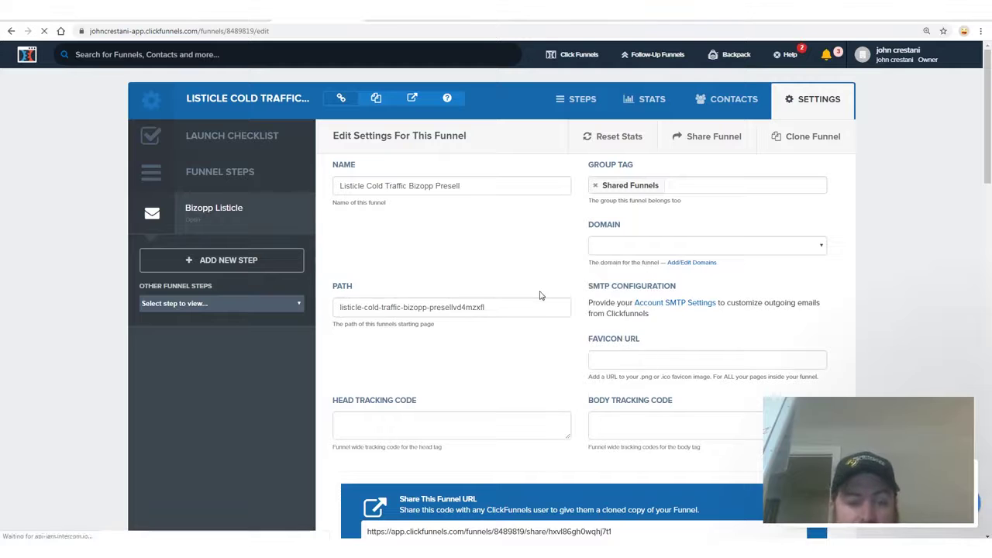
# - Circle newcareeradvice.com among the domain choices in red and set it as the funnel's domain
pyautogui.click(771, 246)
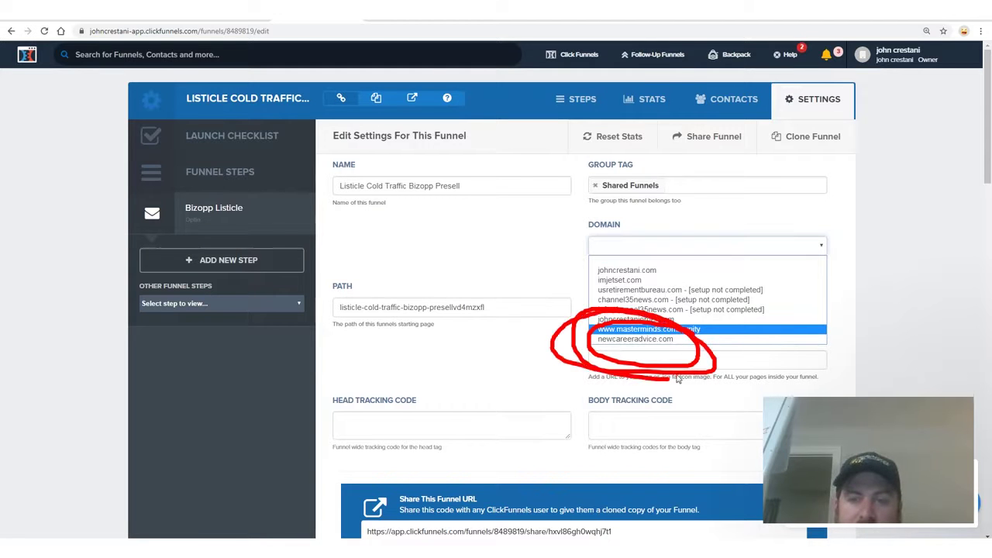
pyautogui.moveTo(564, 348); pyautogui.dragTo(518, 370)
pyautogui.press('Escape')
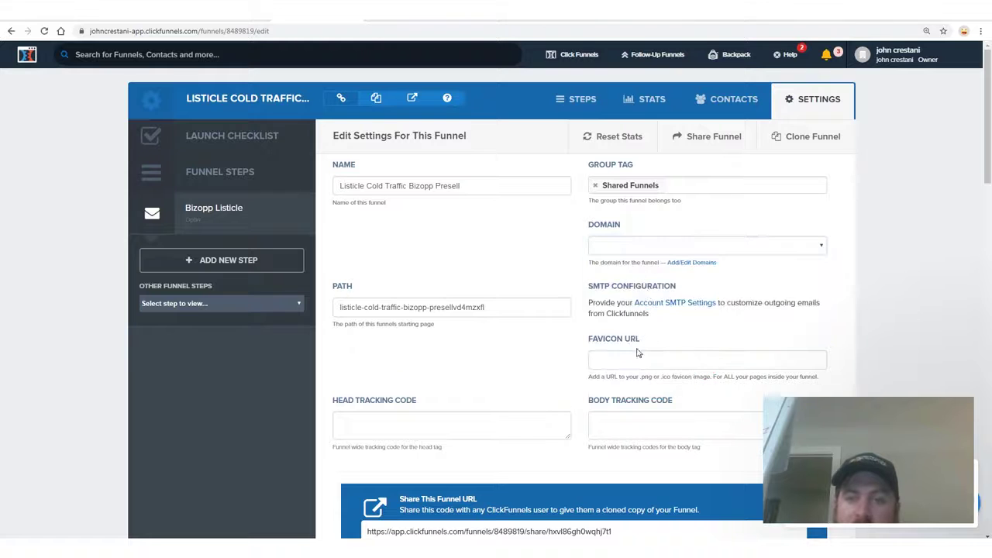
pyautogui.click(663, 247)
pyautogui.click(643, 330)
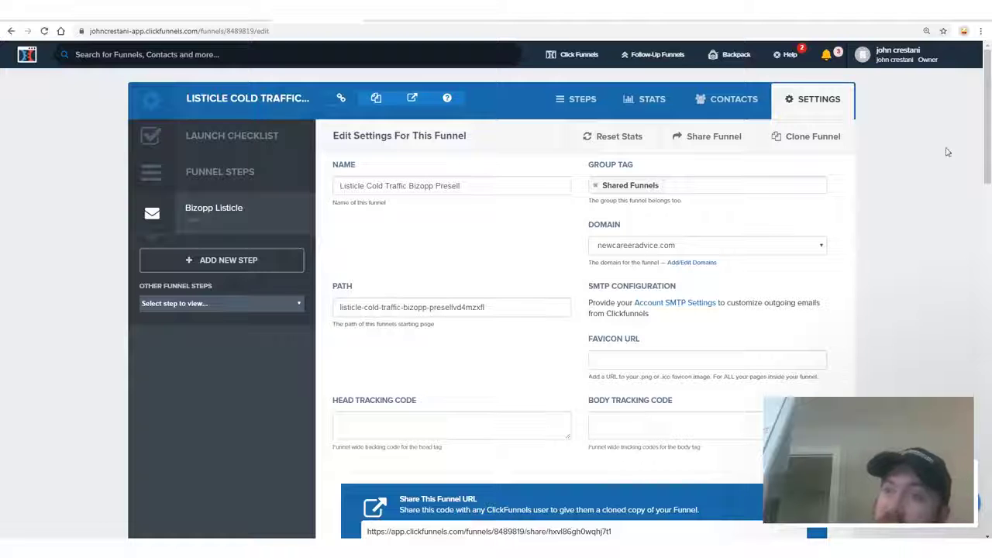
# - Mark Save And Update with red circles and arrows, and save the funnel settings
pyautogui.moveTo(987, 120); pyautogui.dragTo(987, 477)
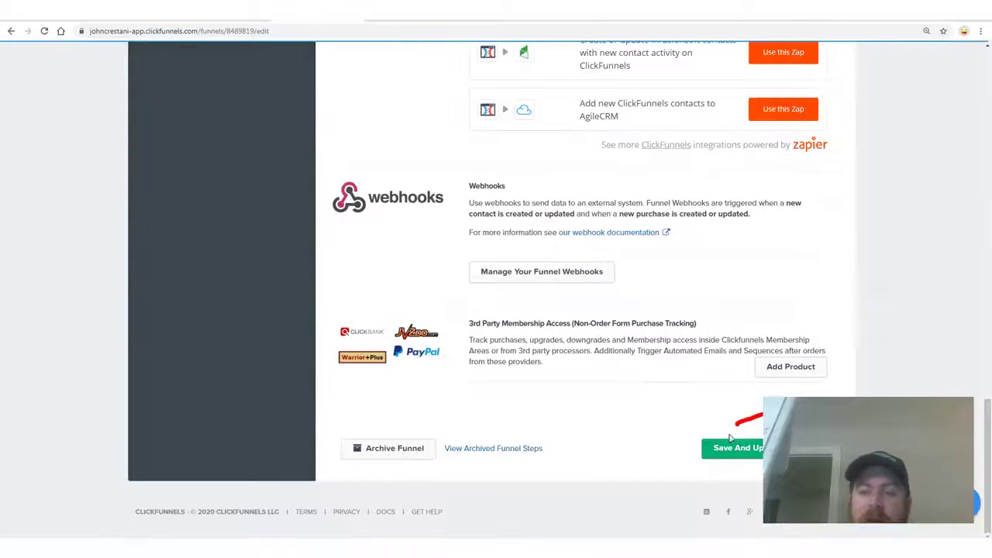
pyautogui.moveTo(651, 465)
pyautogui.mouseDown()
pyautogui.moveTo(892, 391)
pyautogui.moveTo(684, 535)
pyautogui.mouseUp()
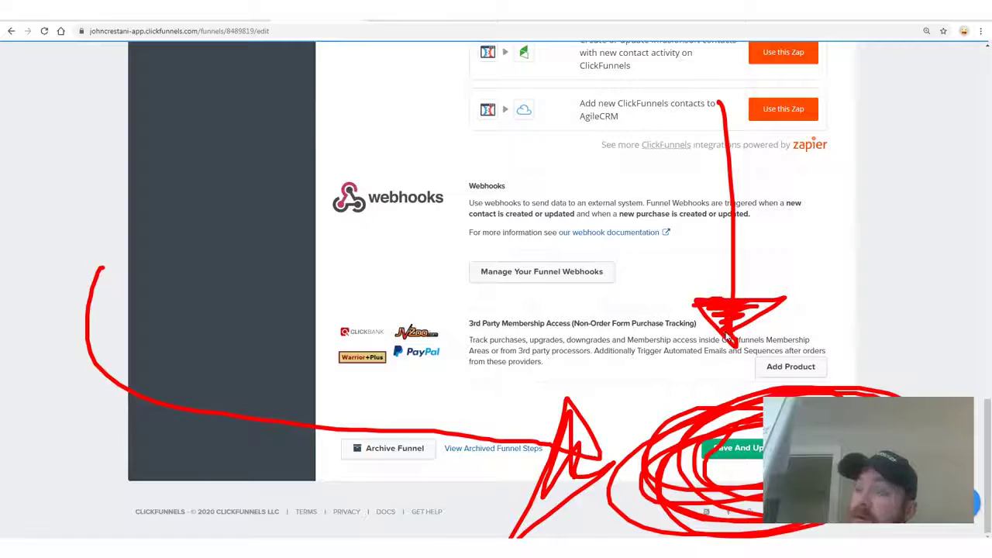
pyautogui.press('Escape')
pyautogui.click(759, 458)
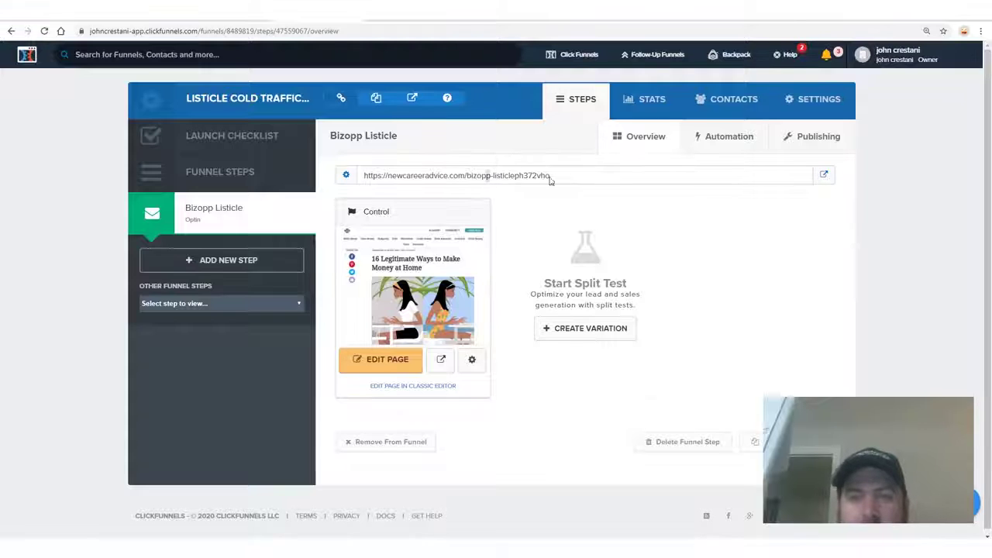
# - Copy the Bizopp Listicle step's URL and paste it into the sticky note under the heading 'Website'
pyautogui.click(544, 177)
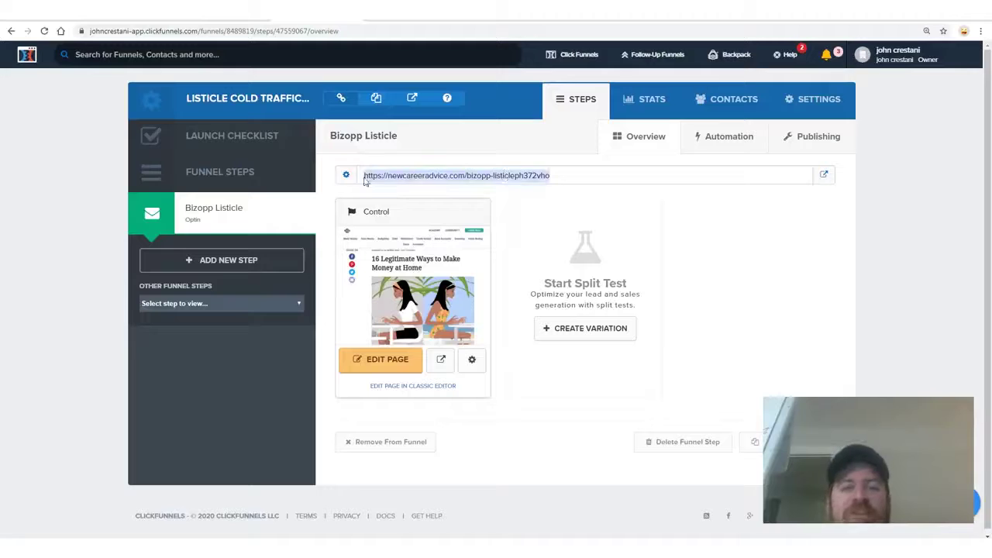
pyautogui.click(428, 169)
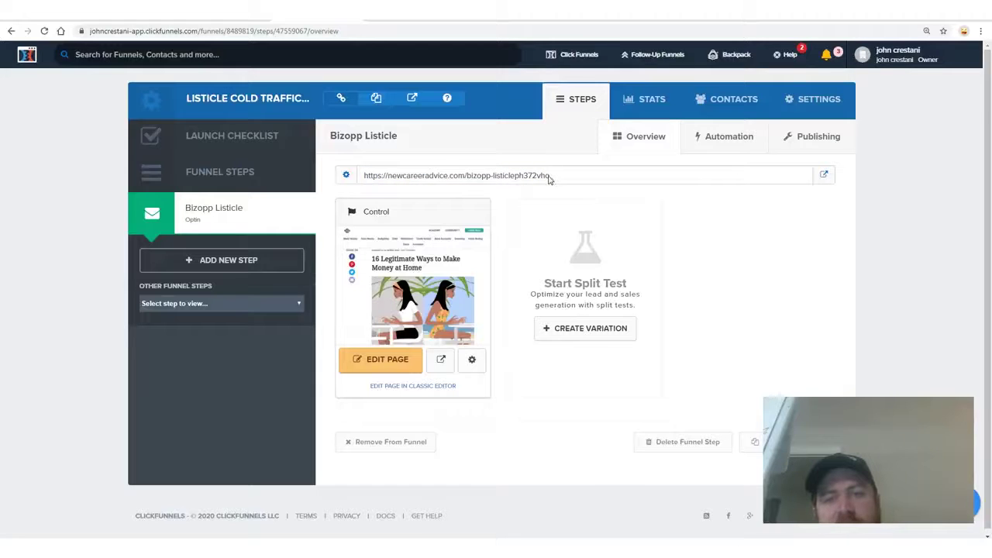
pyautogui.rightClick(395, 178)
pyautogui.click(411, 184)
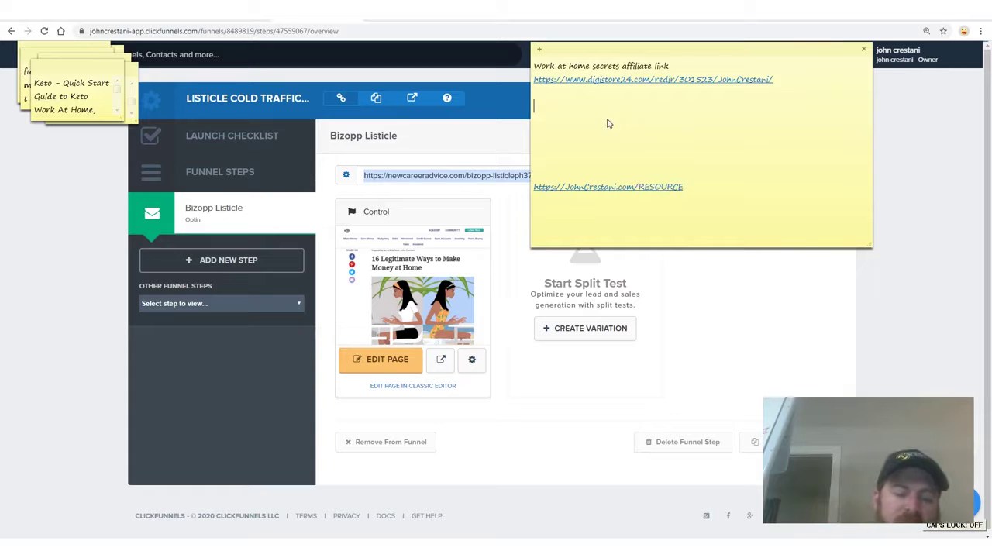
pyautogui.press('Return')
pyautogui.hotkey('ctrl', 'v')
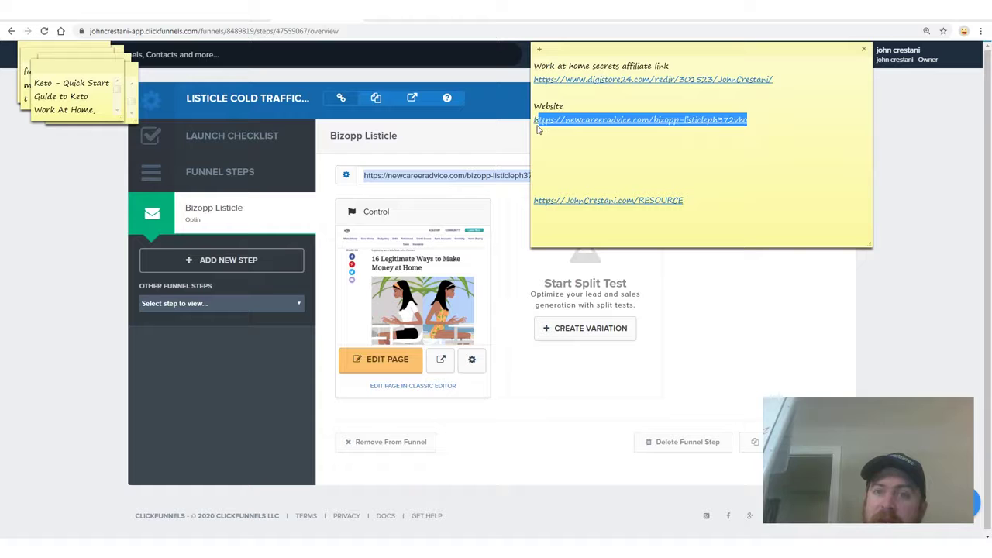
pyautogui.click(747, 171)
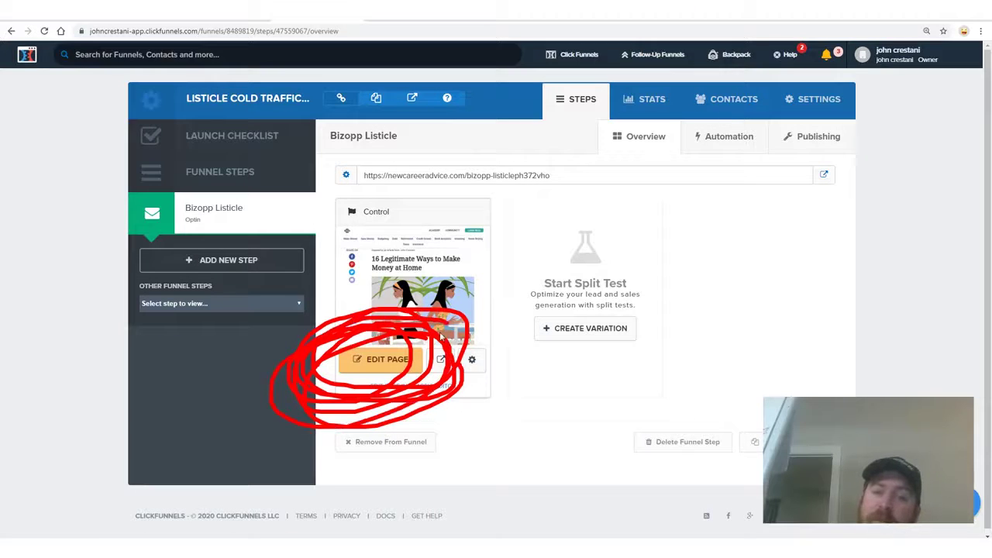
# - Point red arrows at Edit Page on the Bizopp Listicle control page, clear the markings and open the page in the editor
pyautogui.moveTo(800, 292); pyautogui.dragTo(482, 306)
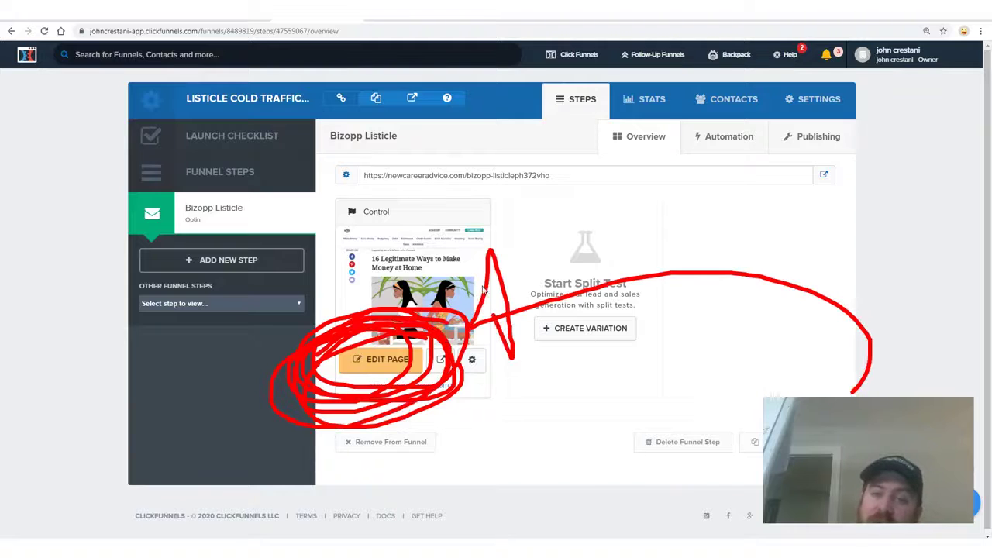
pyautogui.moveTo(762, 456); pyautogui.dragTo(535, 379)
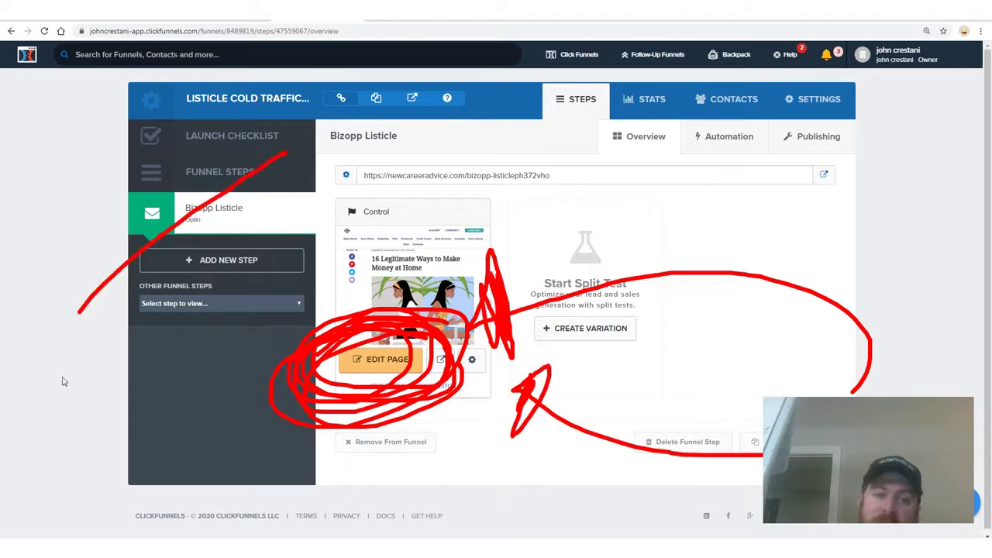
pyautogui.press('Escape')
pyautogui.click(388, 361)
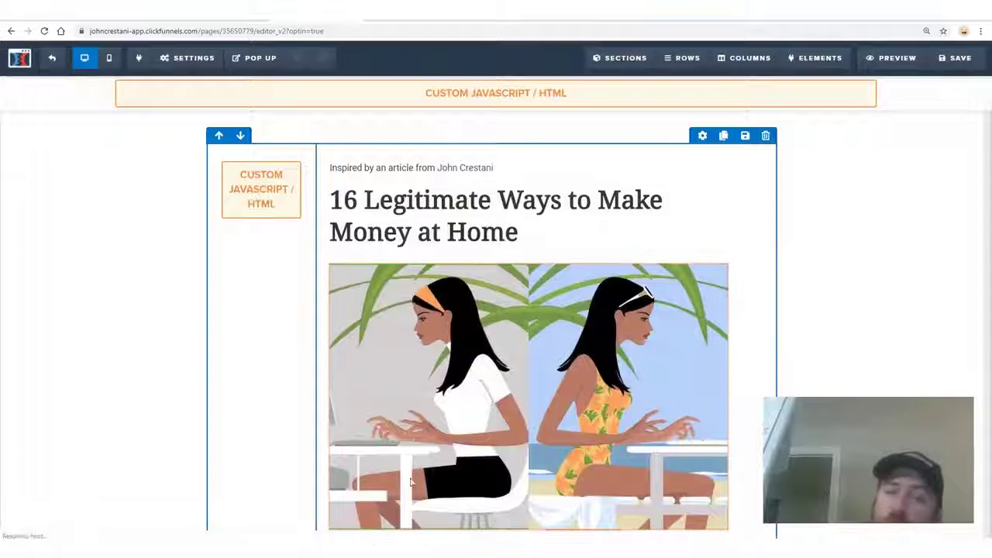
# - Open the 'Work-At-Home Secrets' book link in the first listicle item for editing and select the Digistore24 affiliate link in the sticky note
pyautogui.scroll(-5, 532, 222)
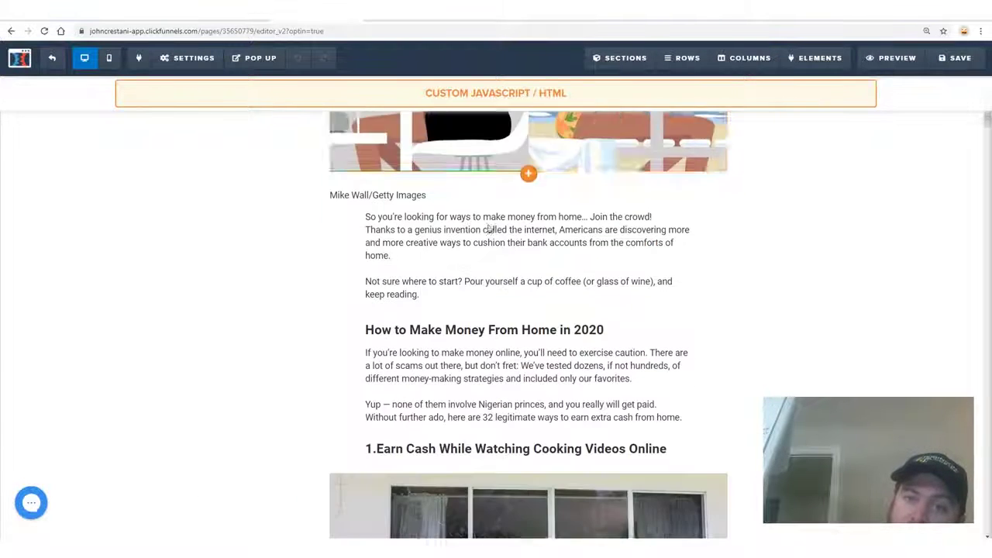
pyautogui.scroll(-9, 518, 274)
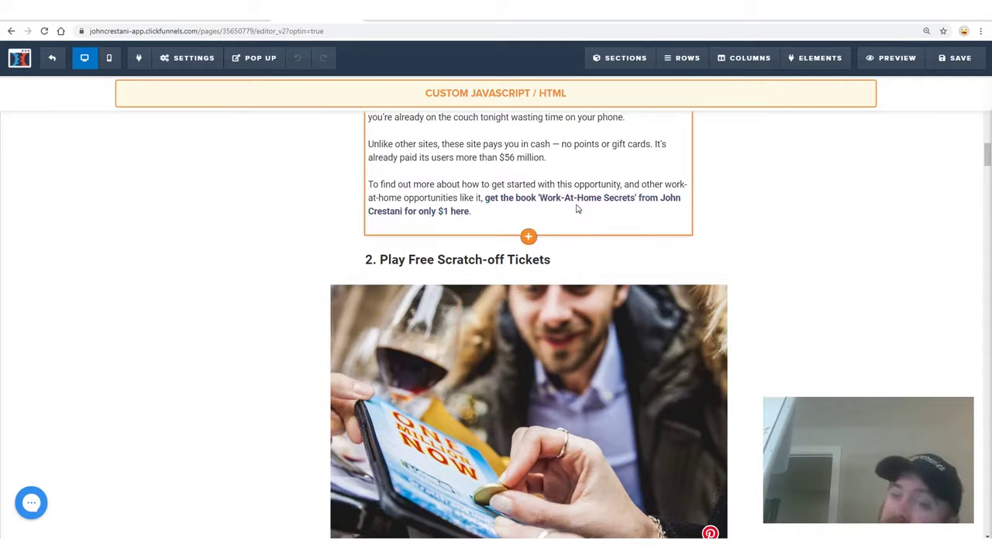
pyautogui.click(576, 208)
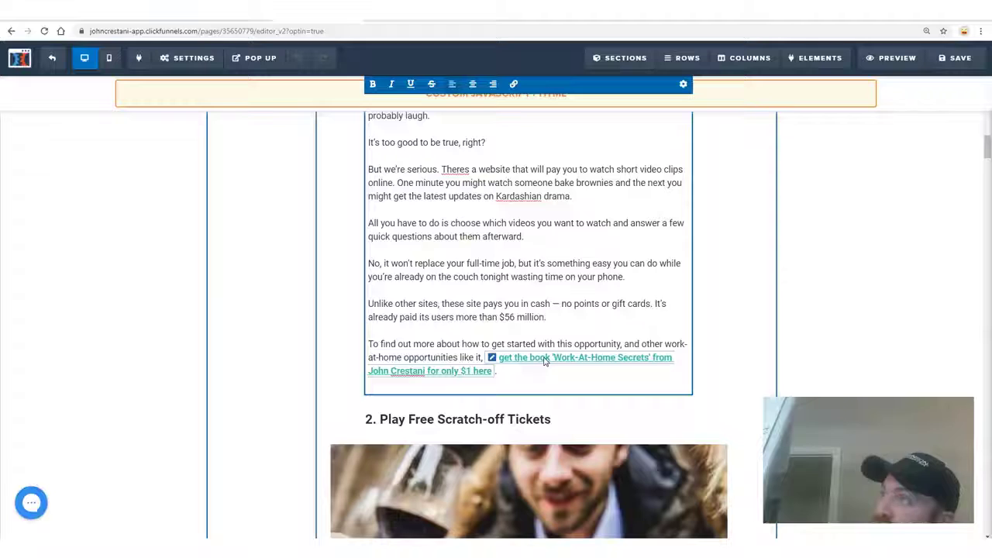
pyautogui.click(545, 361)
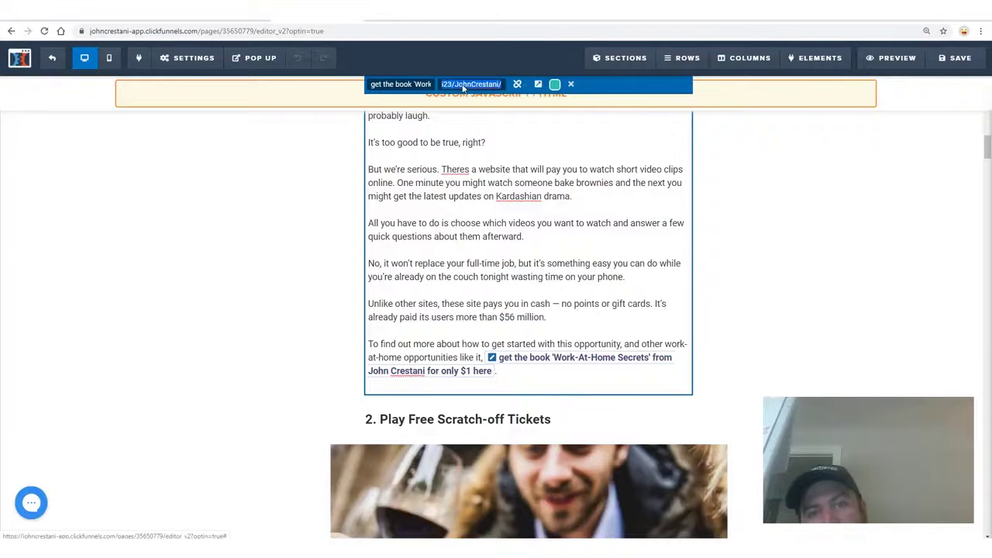
pyautogui.click(500, 85)
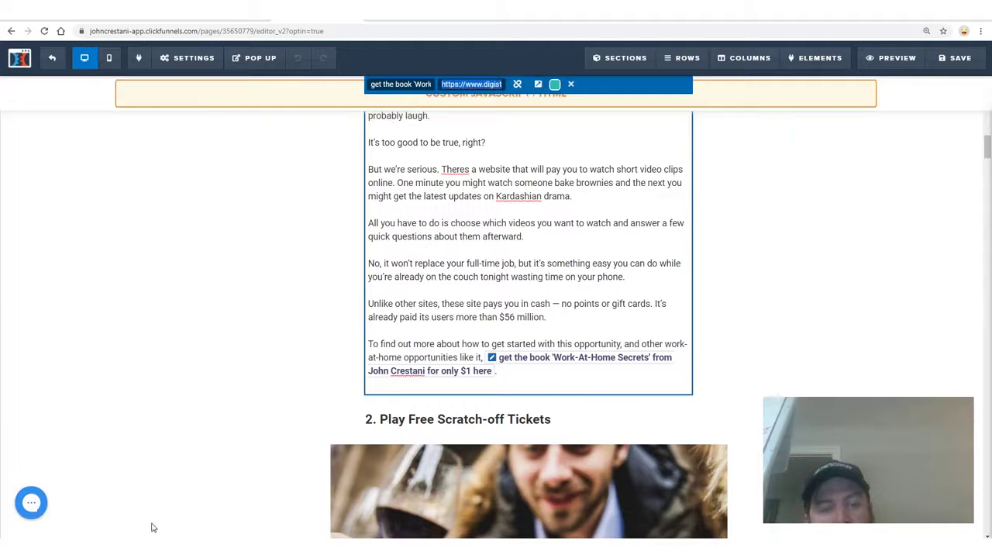
pyautogui.moveTo(765, 76); pyautogui.dragTo(536, 71)
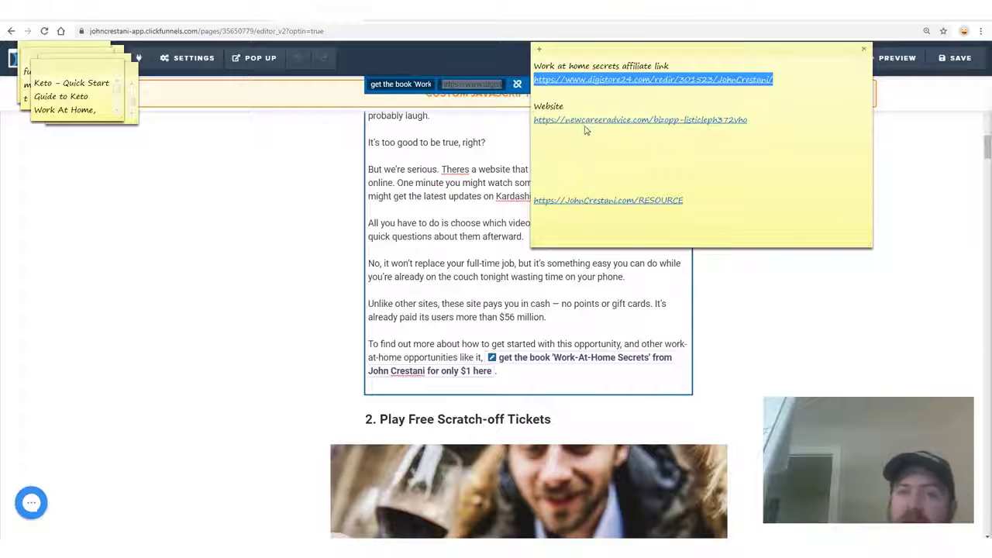
# - Replace the book link's URL in the first listicle item with googl.ocom
pyautogui.click(490, 89)
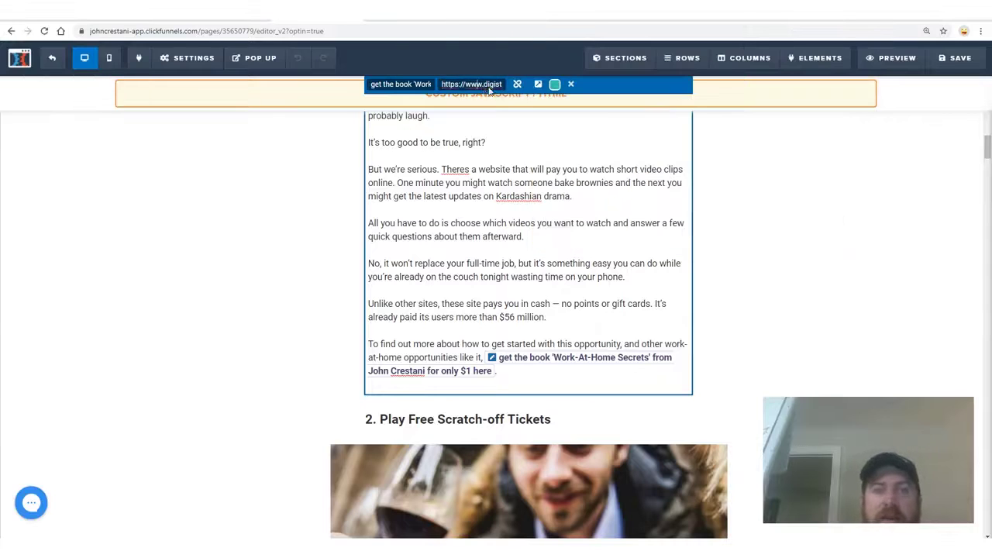
pyautogui.write('googl.o')
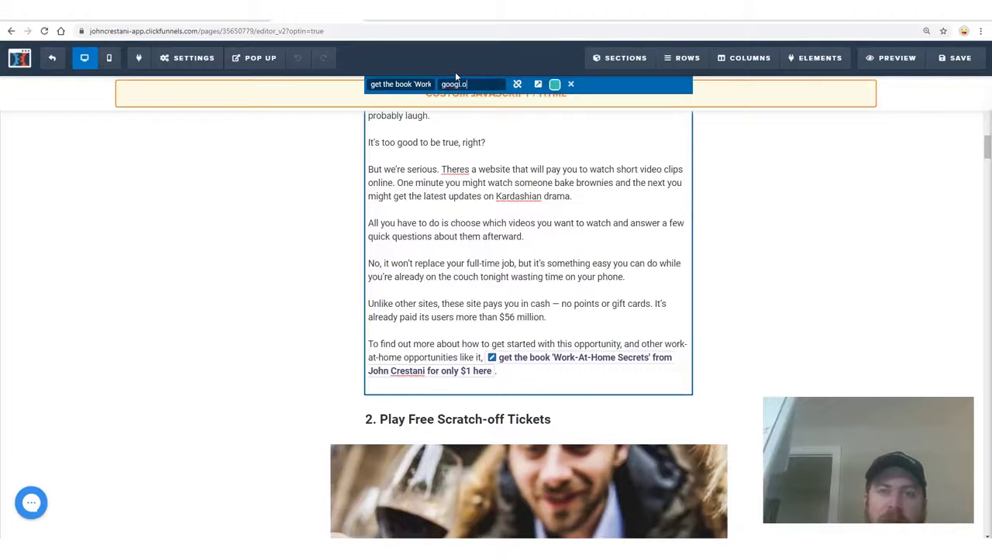
pyautogui.write('com')
pyautogui.press('Return')
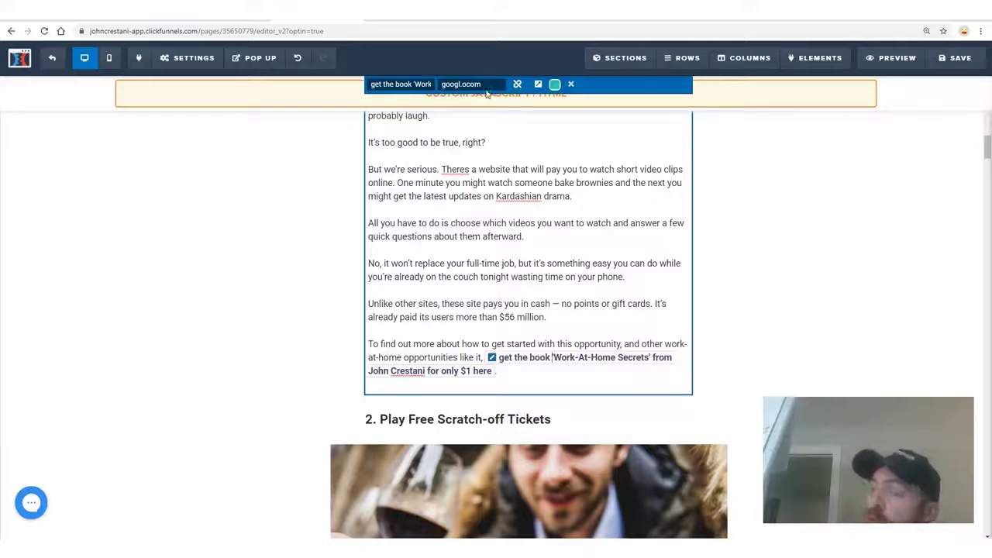
pyautogui.click(550, 238)
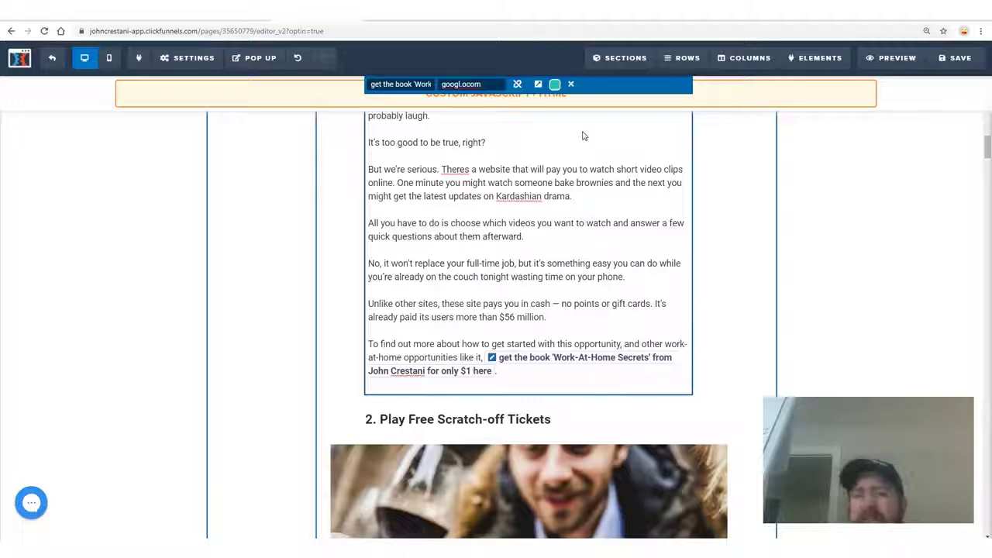
# - Open youtube.com in a new tab, go to the account's own channel and examine the latest Community post with the viewer's sales comment enlarged
pyautogui.hotkey('ctrl', 't')
pyautogui.write('youtube.com')
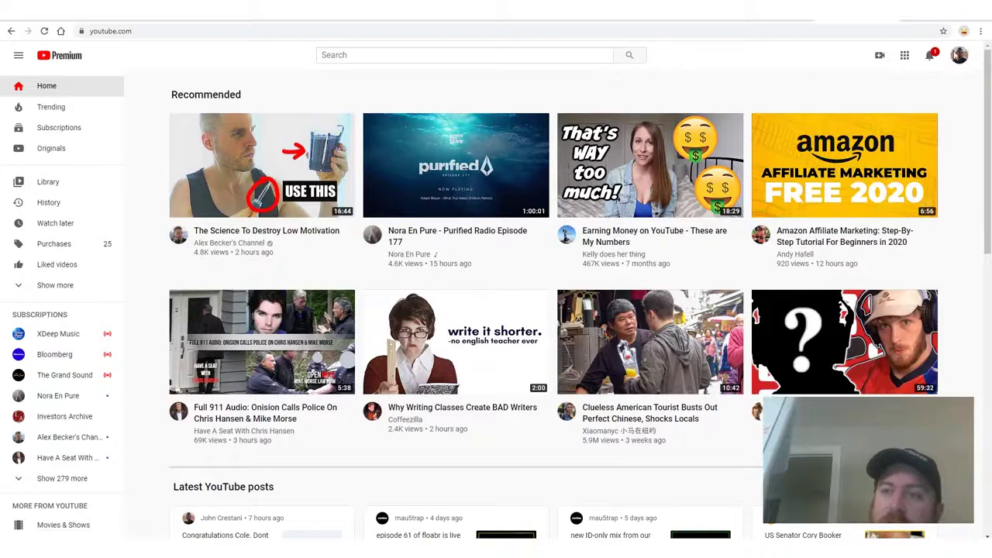
pyautogui.click(959, 55)
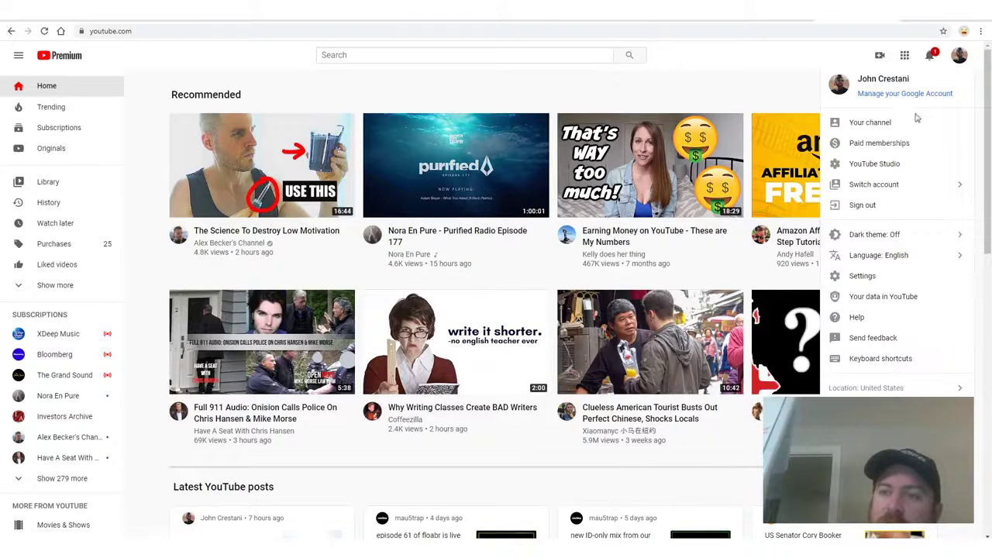
pyautogui.click(846, 123)
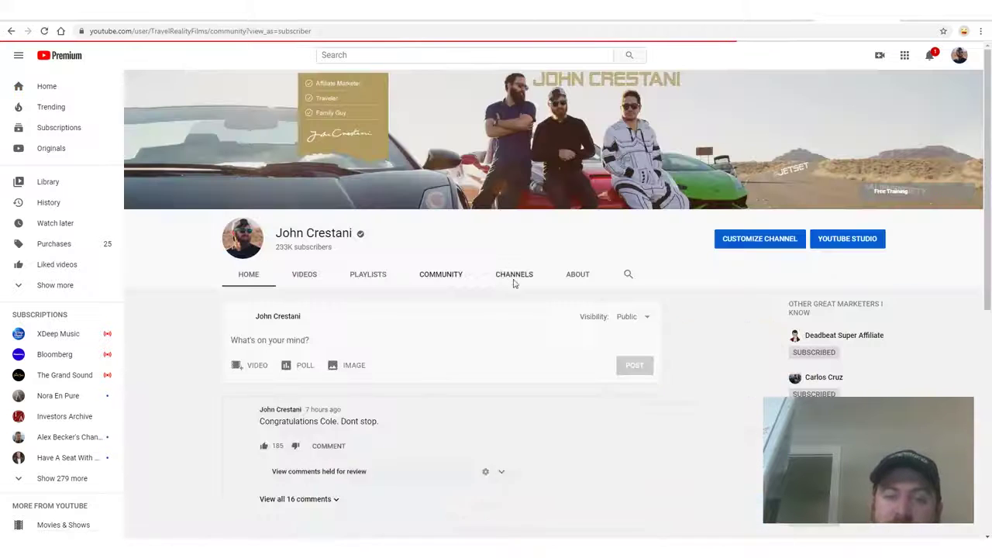
pyautogui.scroll(-2, 389, 376)
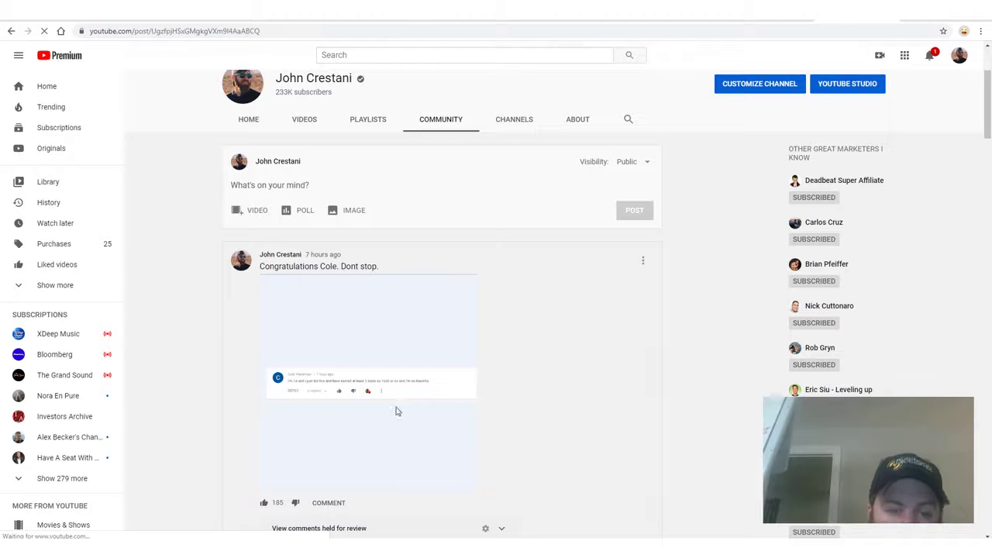
pyautogui.scroll(8, 390, 397)
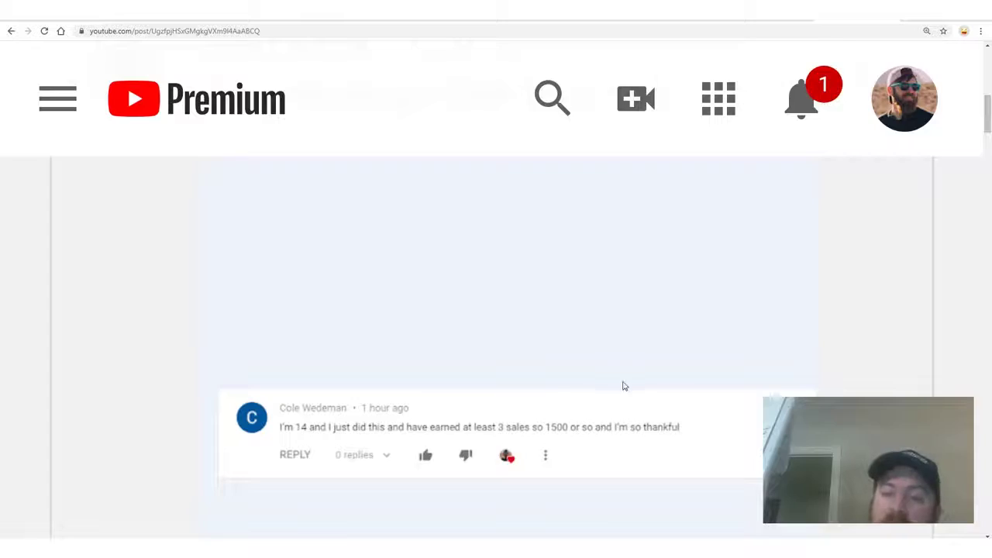
pyautogui.scroll(-5, 622, 387)
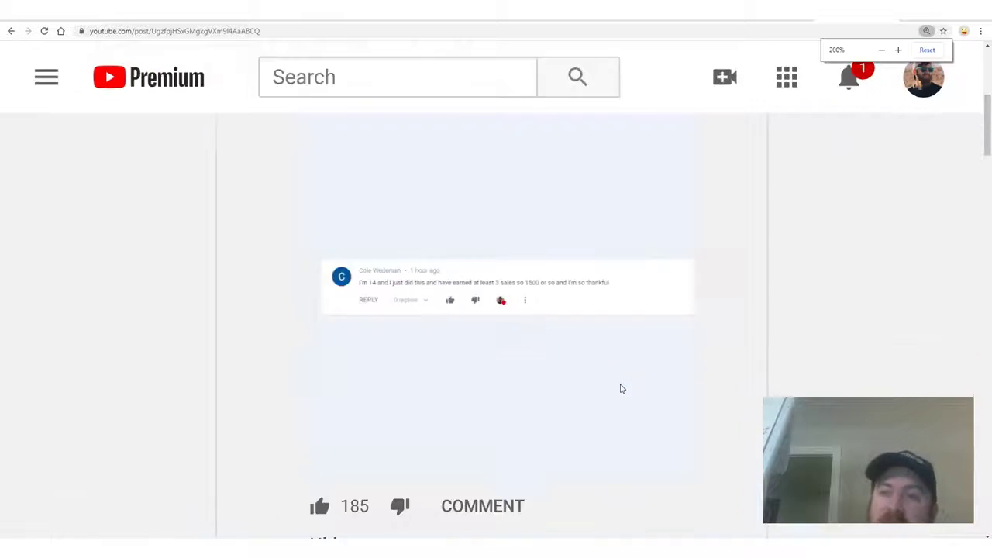
pyautogui.scroll(-3, 621, 389)
# - Return to the channel's Community posts and read the enlarged daily sales snapshot and the highlighted ClickBank comment in the older posts
pyautogui.hotkey('alt', 'Left')
pyautogui.scroll(6, 390, 293)
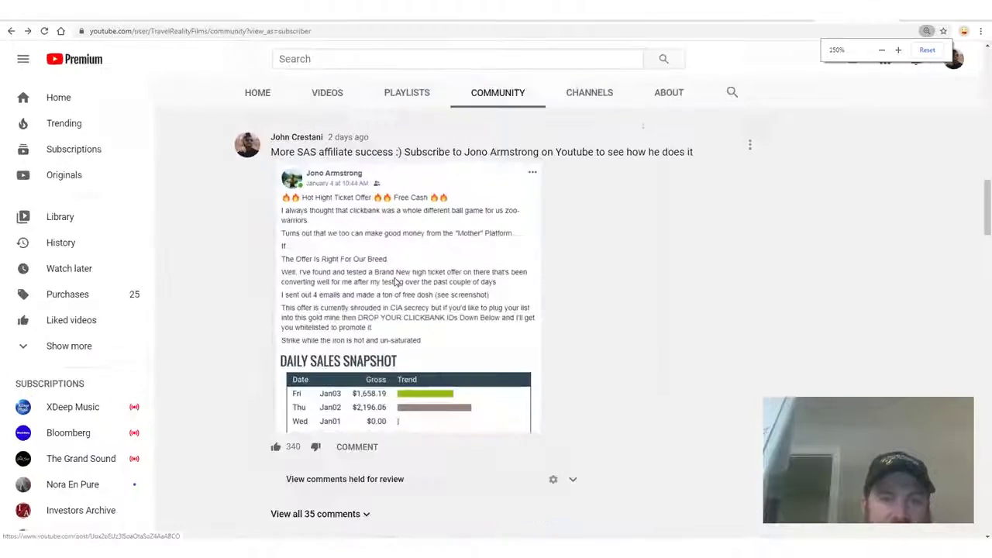
pyautogui.scroll(-4, 389, 293)
pyautogui.scroll(1, 304, 408)
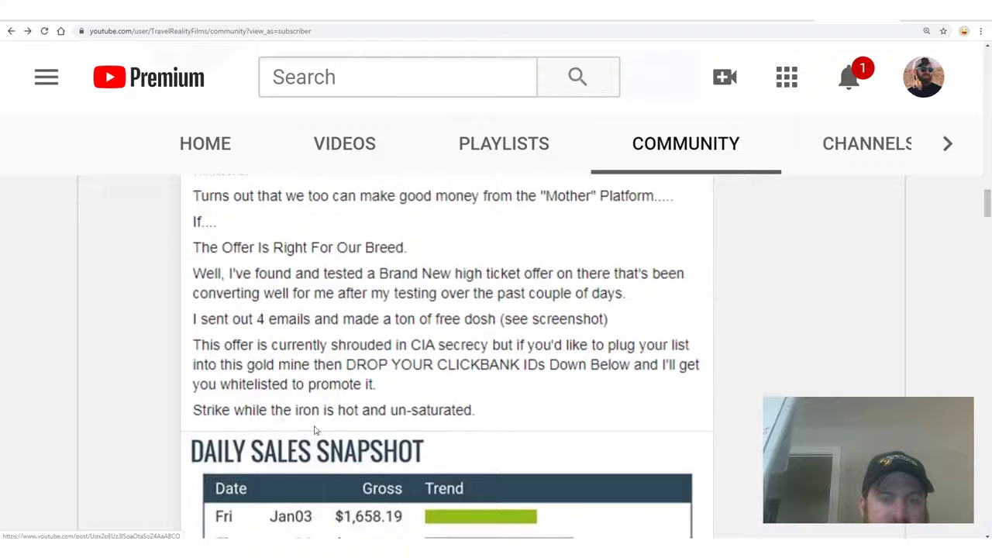
pyautogui.scroll(-1, 326, 329)
pyautogui.scroll(-1, 420, 333)
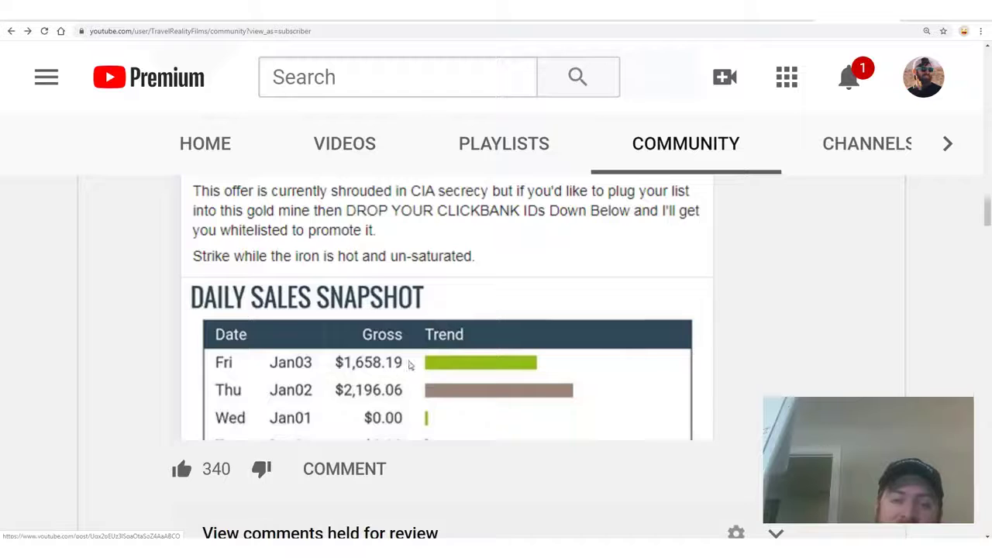
pyautogui.scroll(-2, 411, 364)
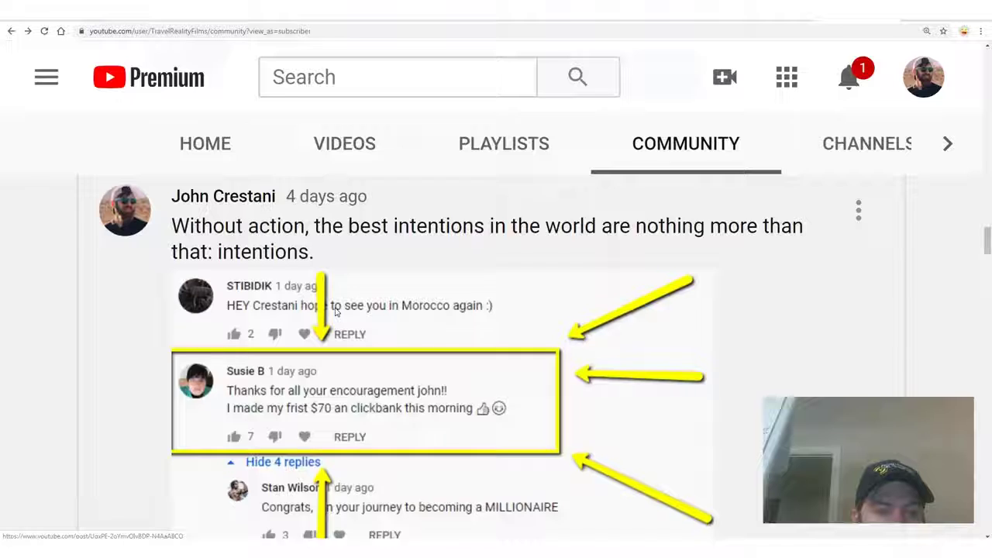
pyautogui.scroll(-2, 244, 247)
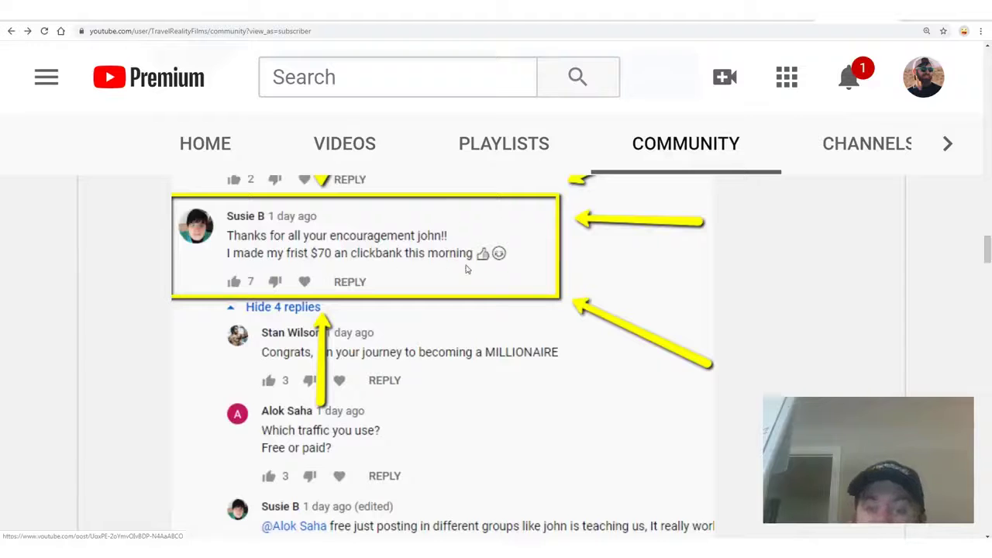
pyautogui.scroll(-2, 576, 247)
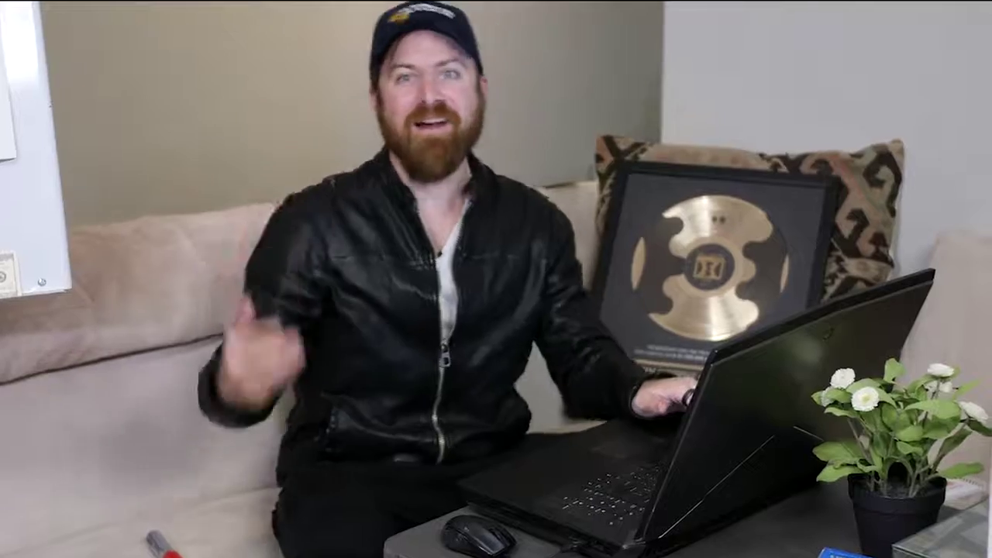
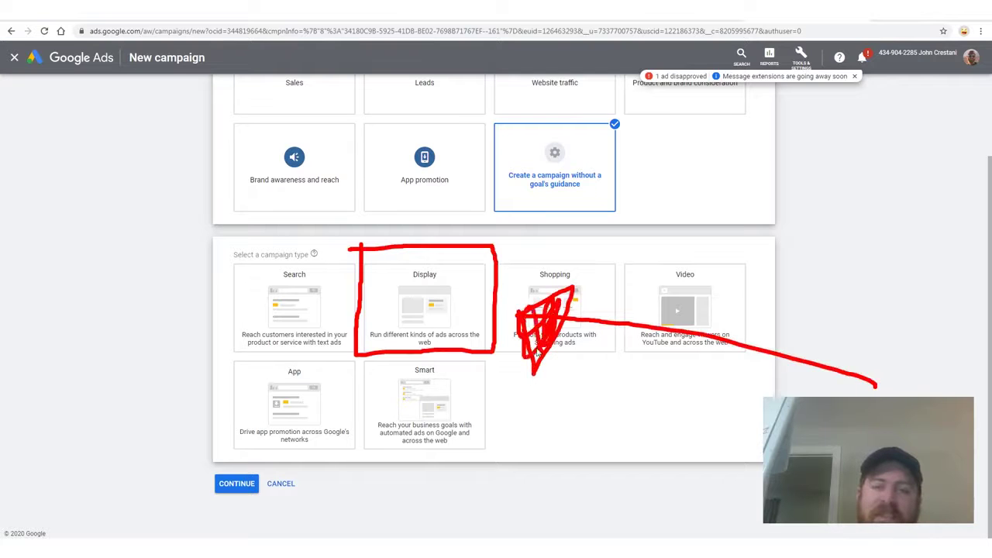
# - Choose the Display campaign type with the Standard display campaign subtype, mark that subtype with a red box and arrows, and clear the markings
pyautogui.moveTo(81, 282); pyautogui.dragTo(293, 295)
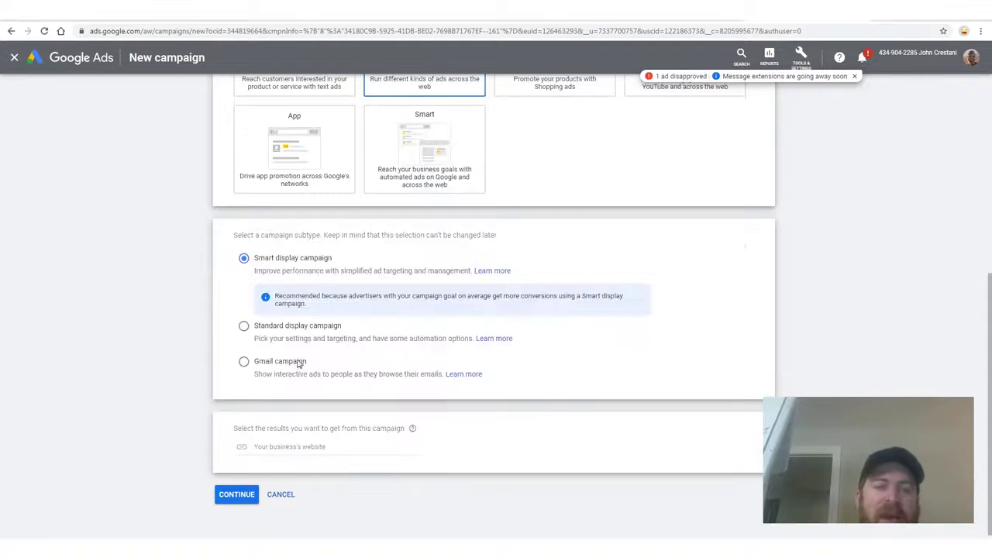
pyautogui.click(244, 328)
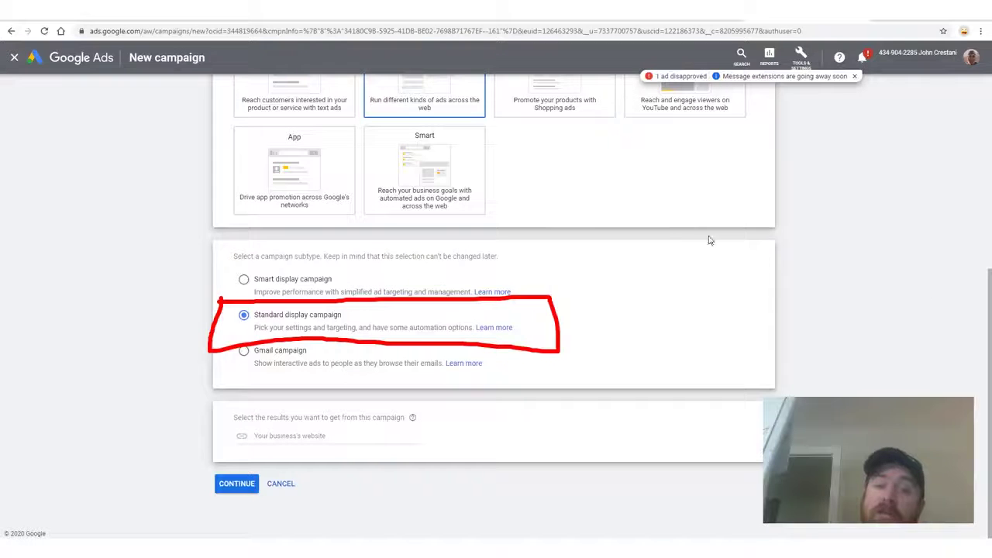
pyautogui.moveTo(743, 299); pyautogui.dragTo(592, 284)
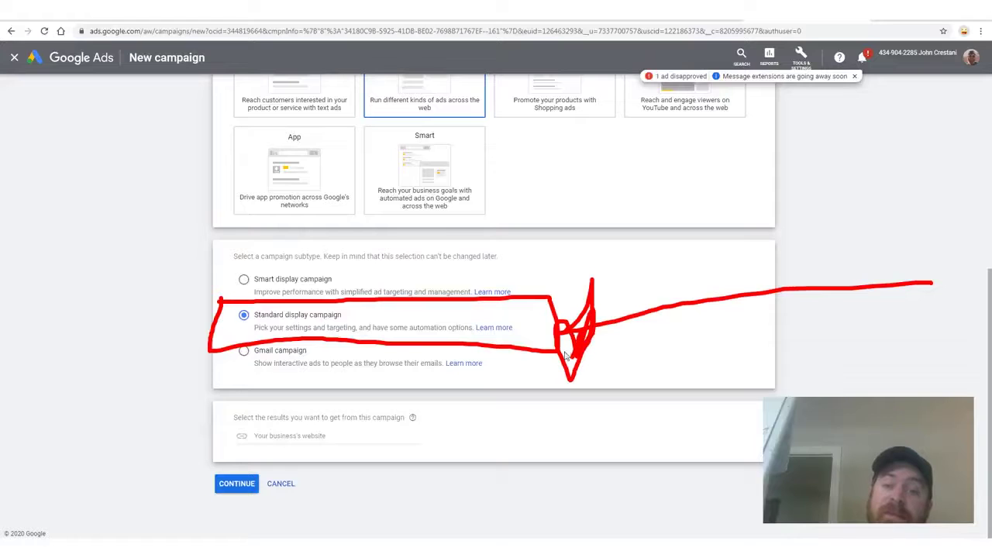
pyautogui.moveTo(307, 138); pyautogui.dragTo(234, 290)
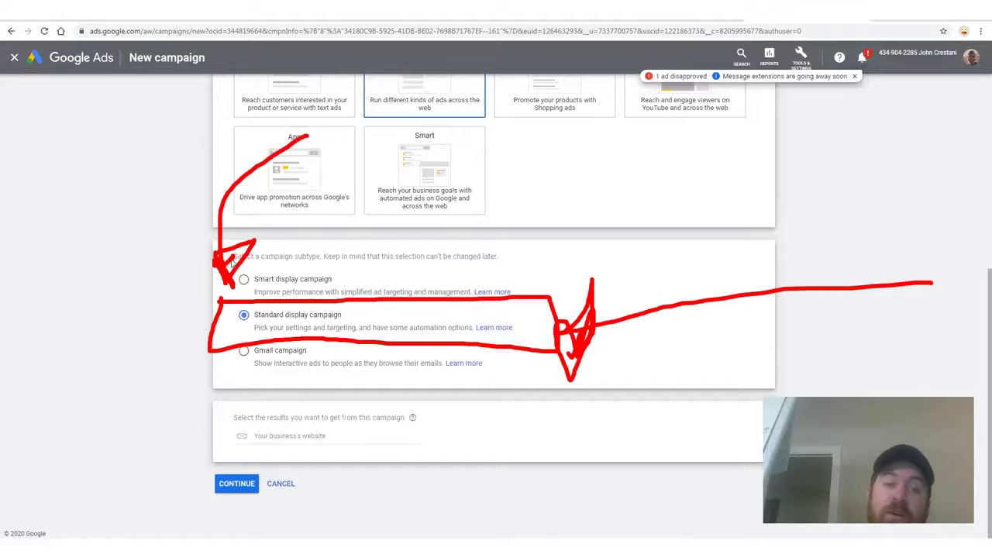
pyautogui.moveTo(133, 259); pyautogui.dragTo(198, 328)
pyautogui.moveTo(749, 163)
pyautogui.mouseDown()
pyautogui.moveTo(520, 256)
pyautogui.moveTo(488, 238)
pyautogui.mouseUp()
pyautogui.moveTo(489, 239); pyautogui.dragTo(481, 283)
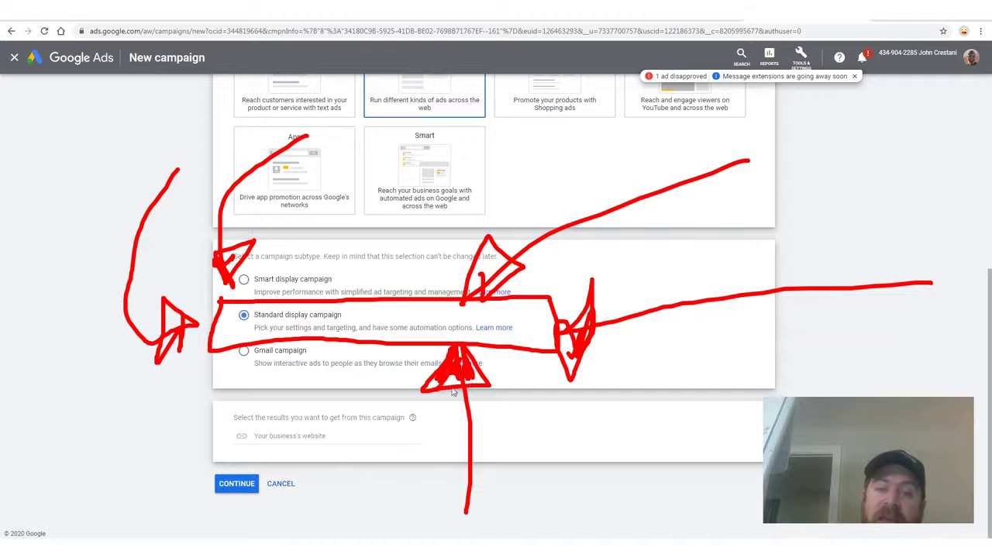
pyautogui.press('Escape')
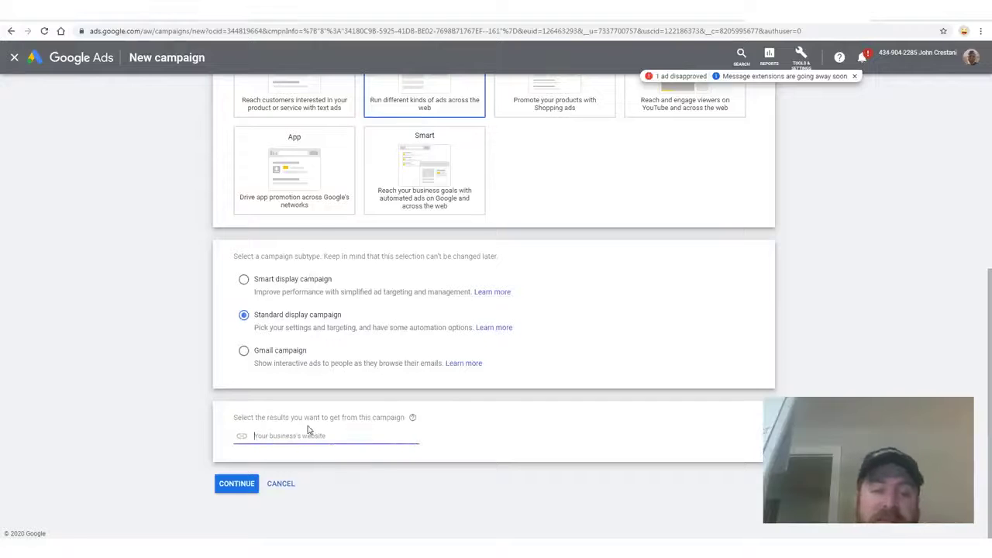
pyautogui.moveTo(250, 420); pyautogui.dragTo(381, 418)
pyautogui.click(375, 435)
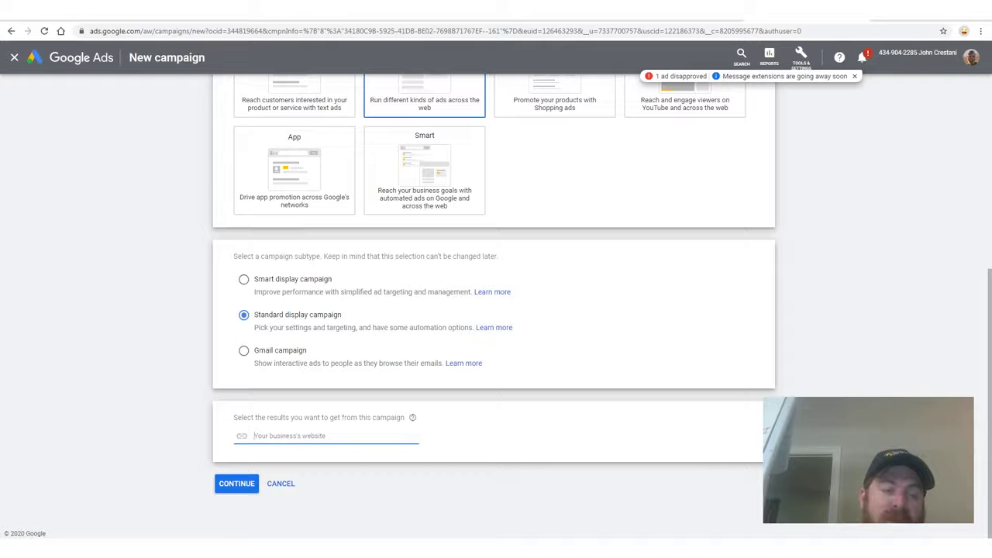
pyautogui.hotkey('alt', 'Tab')
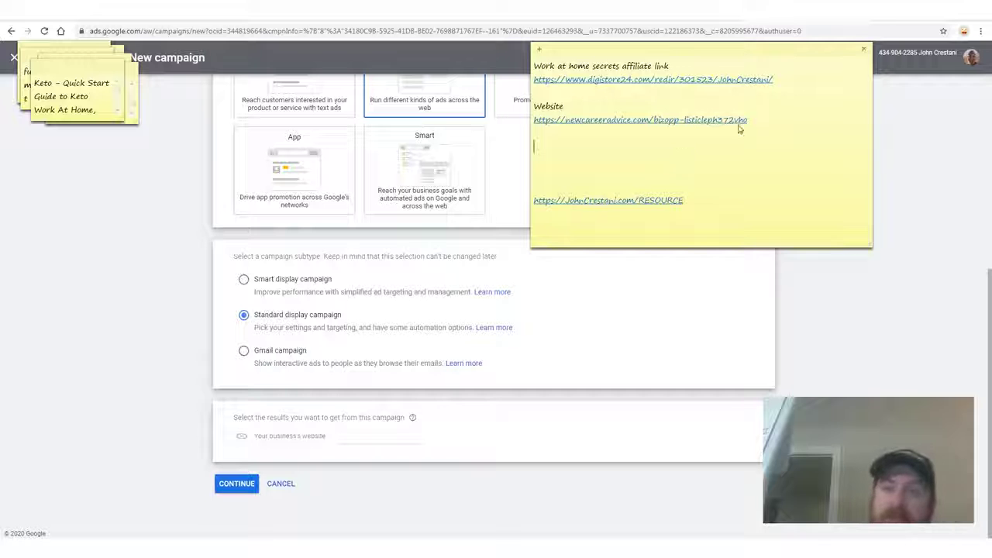
pyautogui.moveTo(760, 121); pyautogui.dragTo(496, 130)
pyautogui.rightClick(748, 116)
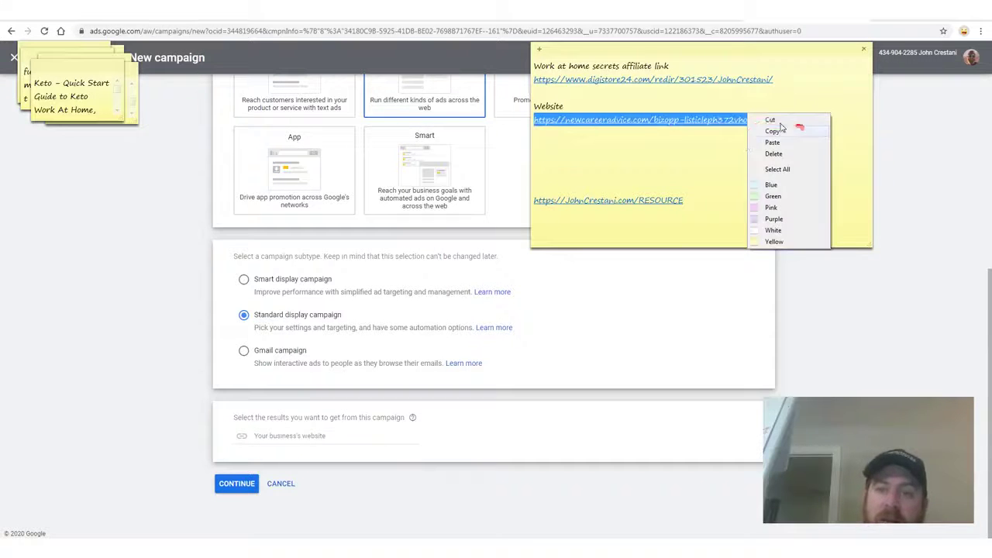
pyautogui.click(773, 131)
pyautogui.click(324, 435)
pyautogui.write('https://newcareeradvice.com/bizopp-listicleph372vho')
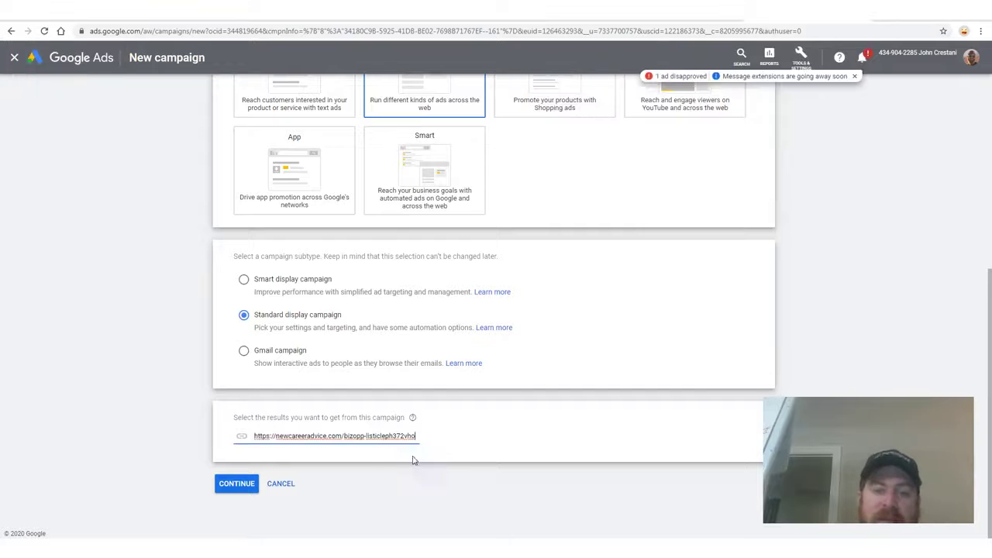
# - Circle the business website field in red, clear that marking, and mark Continue with red circles and an arrow
pyautogui.moveTo(504, 426)
pyautogui.mouseDown()
pyautogui.moveTo(388, 376)
pyautogui.moveTo(387, 472)
pyautogui.moveTo(270, 387)
pyautogui.moveTo(353, 484)
pyautogui.mouseUp()
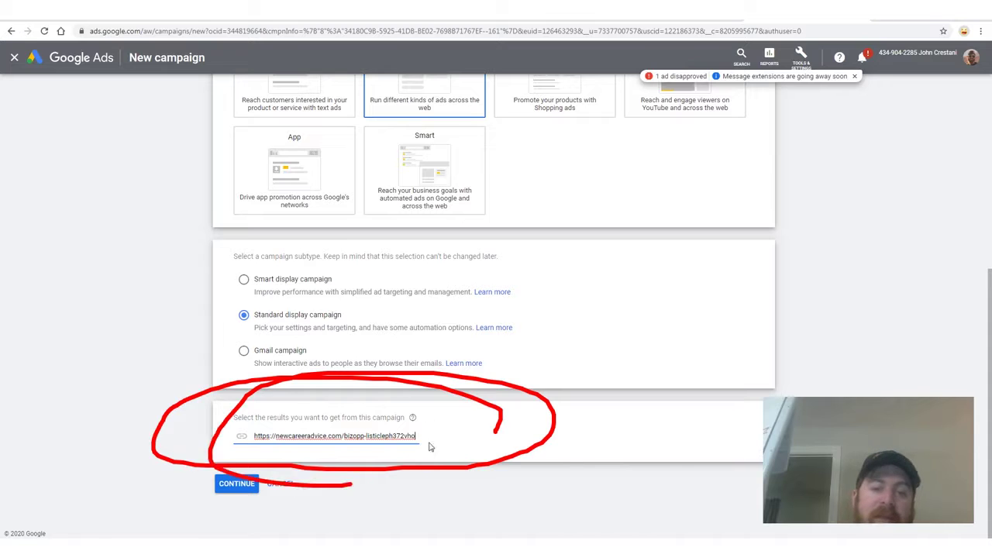
pyautogui.press('Escape')
pyautogui.moveTo(215, 467); pyautogui.dragTo(203, 488)
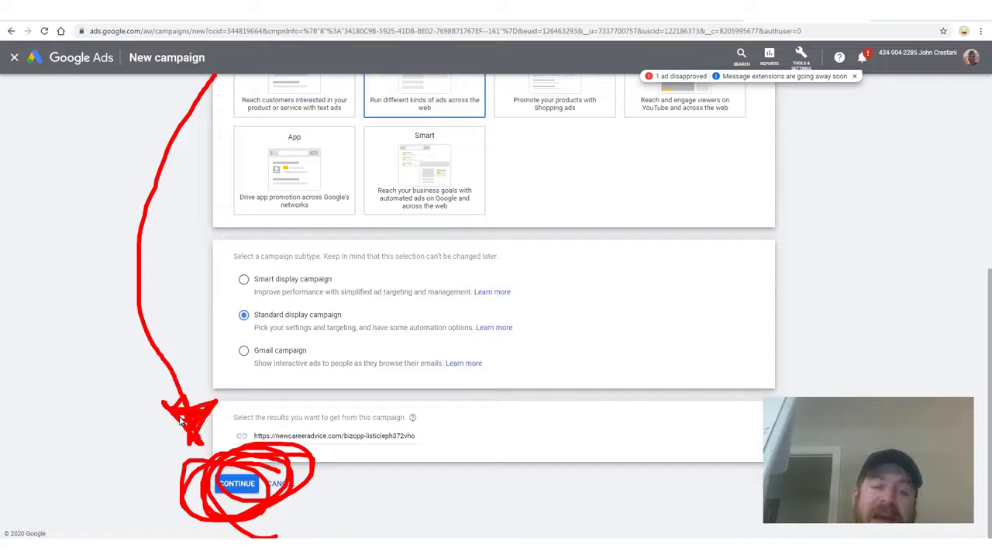
# - Continue to the campaign settings and add United States, Canada, Barbados and The Bahamas as targeted locations
pyautogui.click(256, 486)
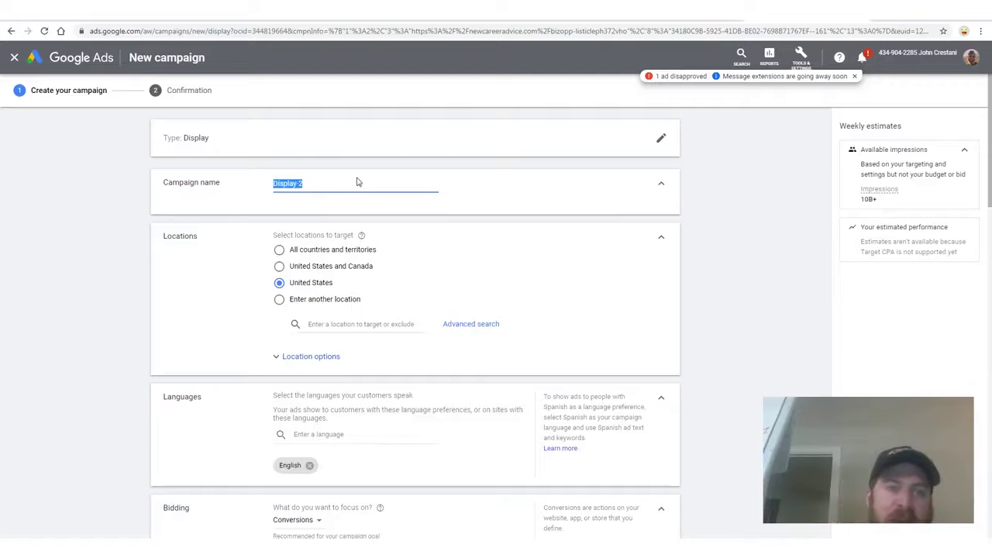
pyautogui.click(389, 198)
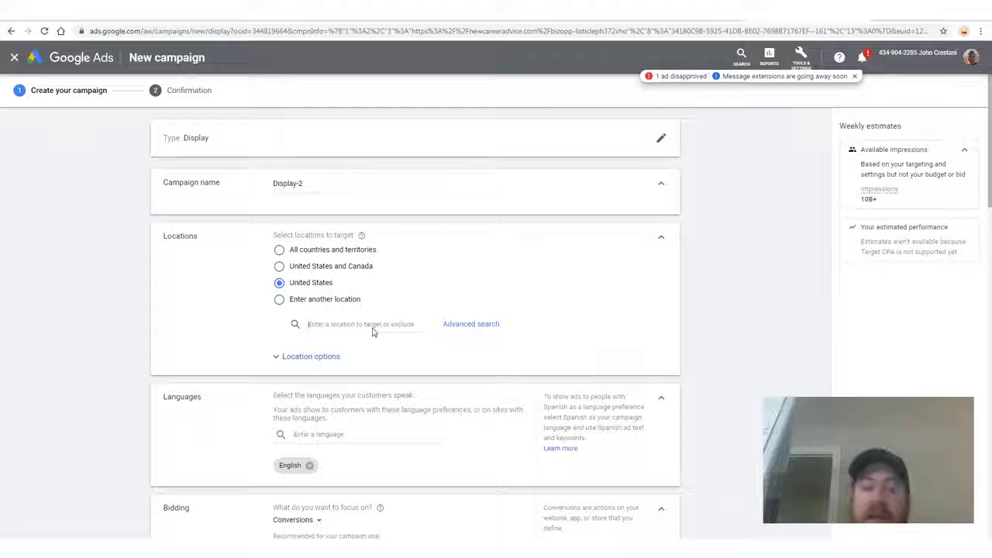
pyautogui.click(372, 328)
pyautogui.write('unites')
pyautogui.press('Return')
pyautogui.write('ca')
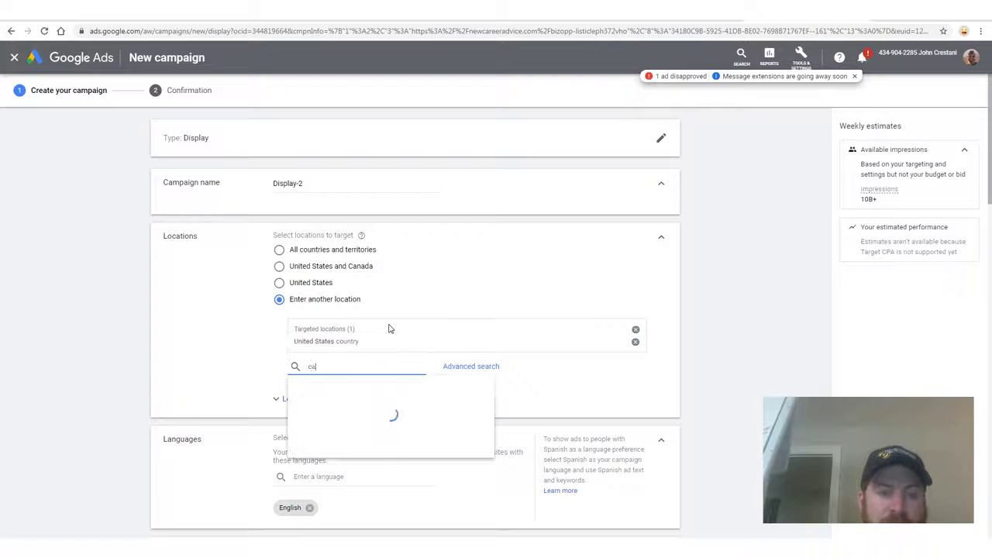
pyautogui.press('Return')
pyautogui.write('barbados')
pyautogui.press('Return')
pyautogui.write('bahamas')
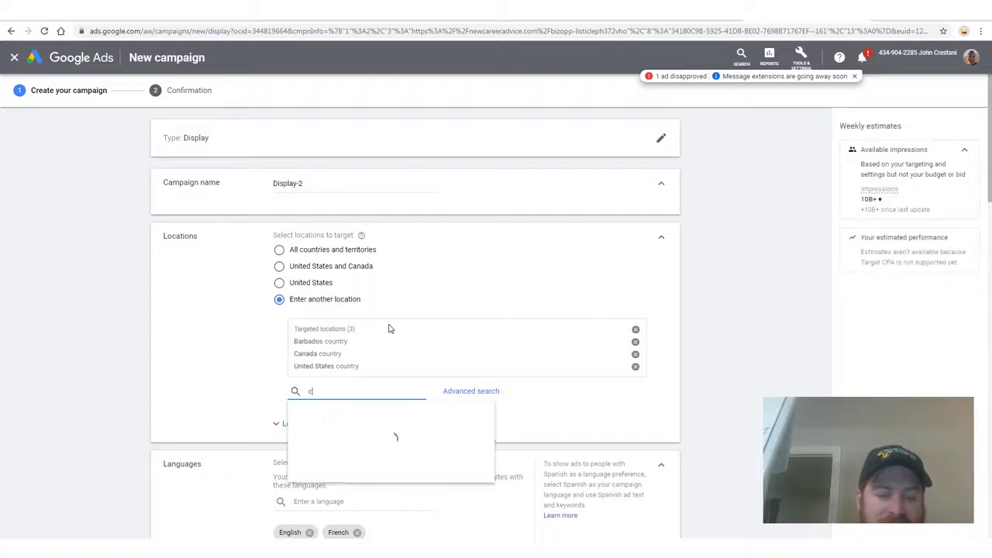
pyautogui.press('Return')
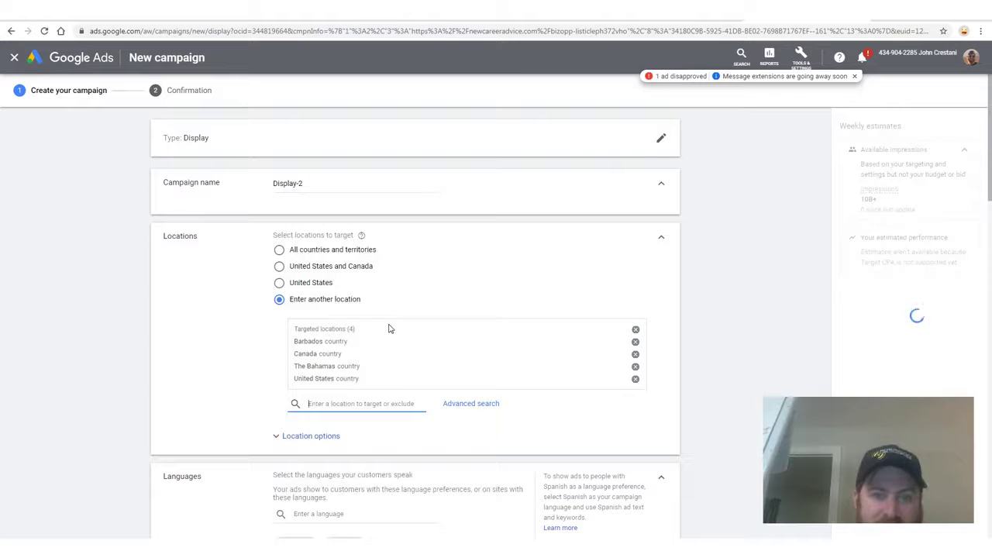
# - Add Jamaica and the Hong Kong region to the campaign's targeted locations
pyautogui.write('jamai')
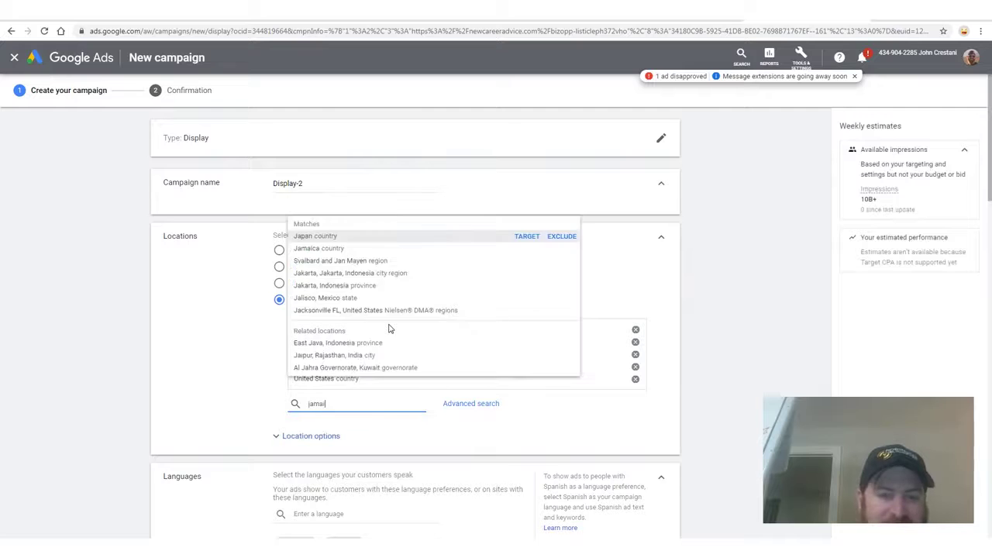
pyautogui.press('Return')
pyautogui.write('hon')
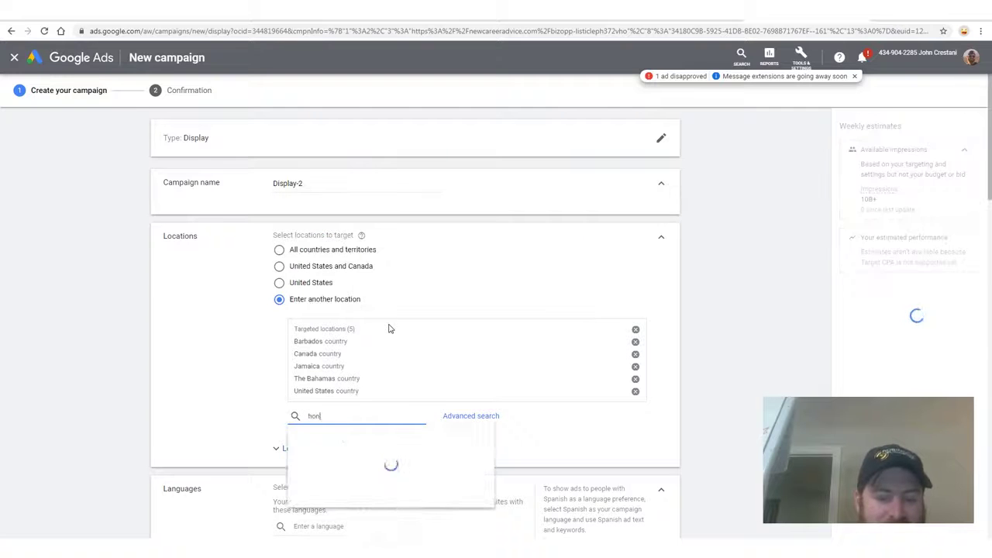
pyautogui.write('g kong')
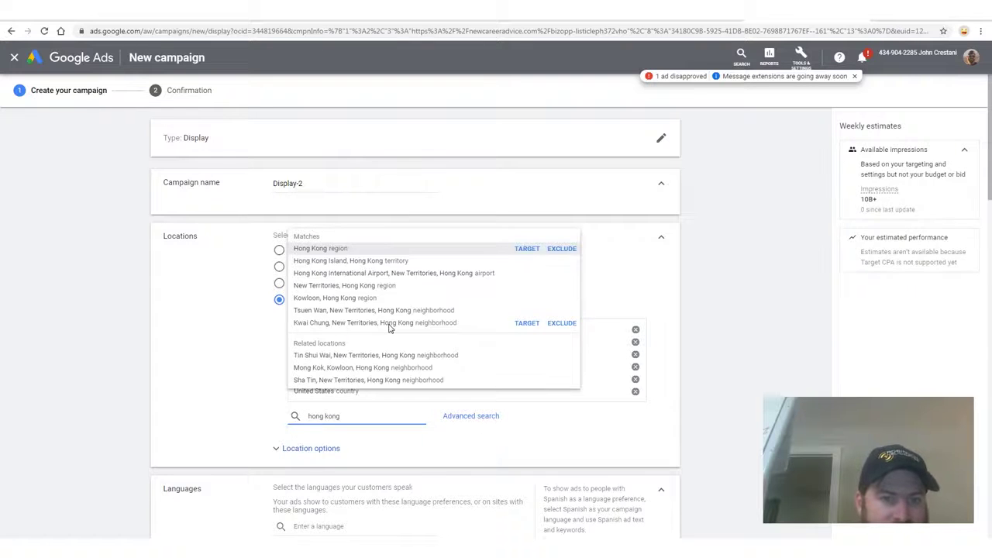
pyautogui.press('Return')
pyautogui.write('austal')
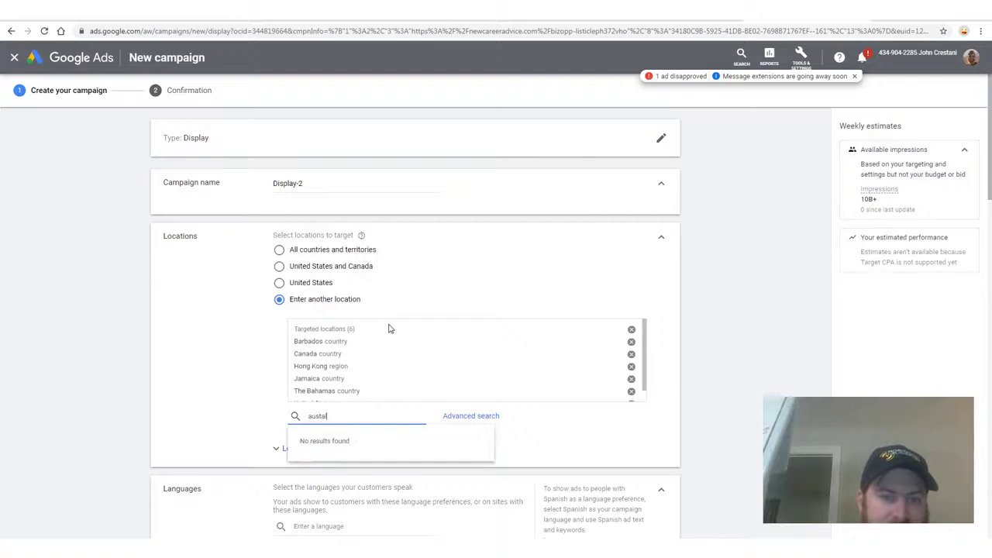
pyautogui.press('BackSpace')
pyautogui.press('BackSpace')
pyautogui.press('BackSpace')
pyautogui.press('BackSpace')
pyautogui.press('BackSpace')
pyautogui.press('BackSpace')
# - Add New Zealand to the campaign's targeted locations
pyautogui.write('new zeal')
pyautogui.press('Return')
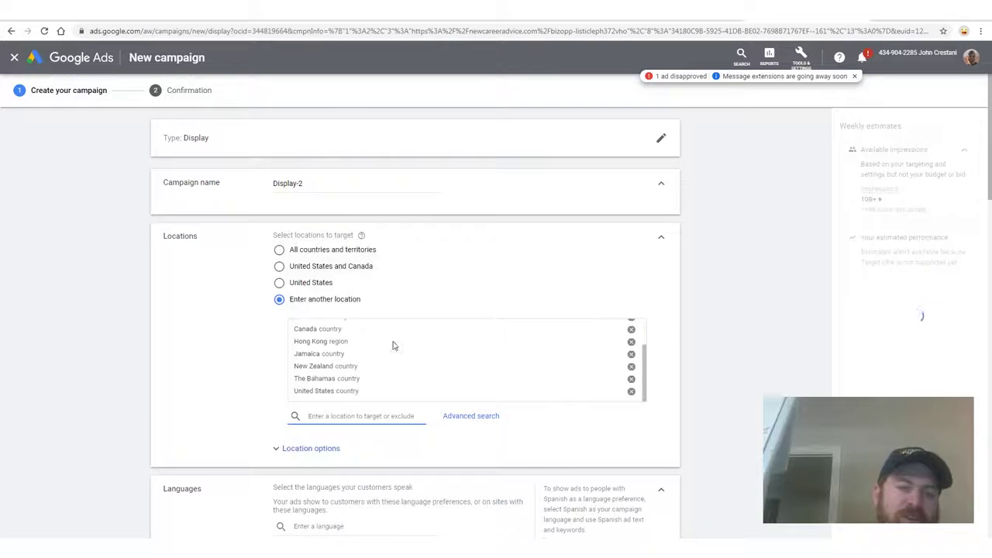
pyautogui.scroll(-2, 362, 319)
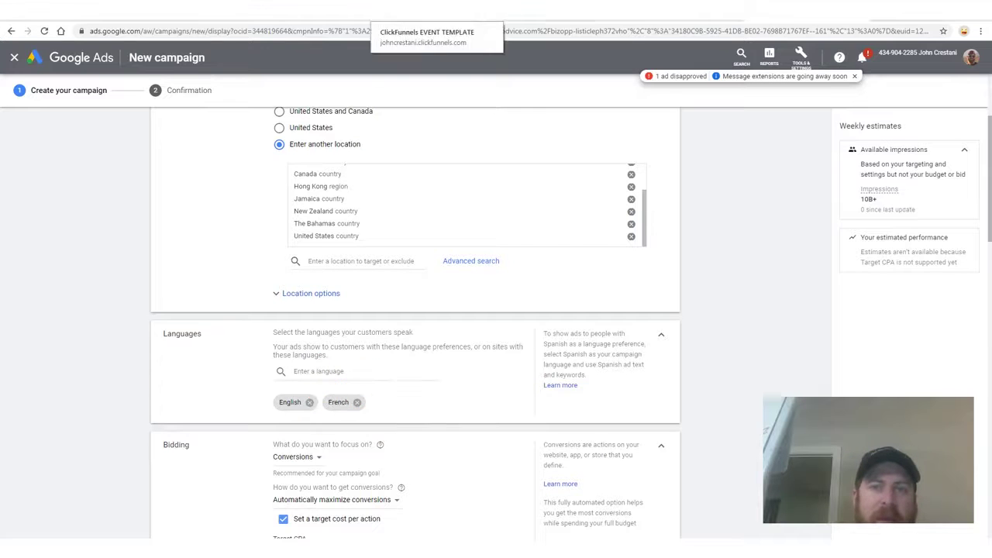
# - Remove French from the campaign's languages
pyautogui.click(450, 10)
pyautogui.scroll(15, 510, 268)
pyautogui.scroll(6, 510, 267)
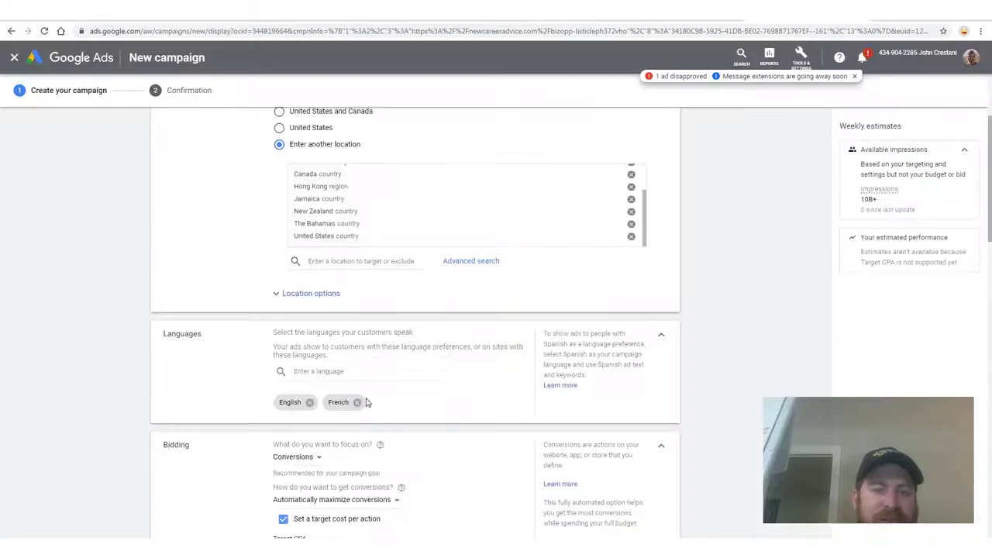
pyautogui.click(358, 403)
pyautogui.scroll(-3, 310, 246)
pyautogui.scroll(2, 320, 238)
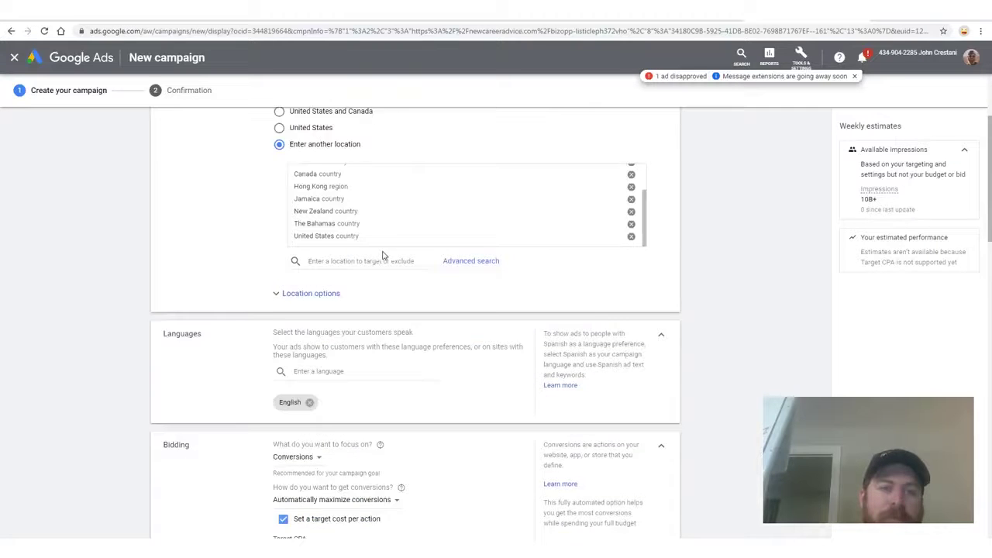
# - Set the bidding focus to Viewable impressions and circle the option for selecting a bid strategy directly in red
pyautogui.scroll(-1, 383, 258)
pyautogui.moveTo(380, 267); pyautogui.dragTo(323, 300)
pyautogui.click(293, 302)
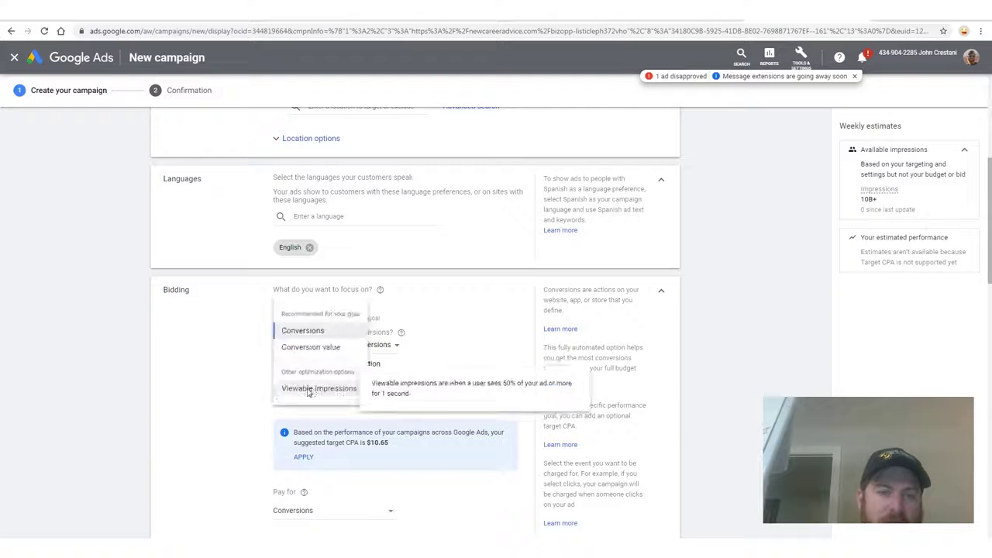
pyautogui.click(310, 324)
pyautogui.scroll(-1, 225, 322)
pyautogui.moveTo(427, 360)
pyautogui.mouseDown()
pyautogui.moveTo(231, 382)
pyautogui.moveTo(465, 358)
pyautogui.moveTo(485, 395)
pyautogui.moveTo(256, 387)
pyautogui.moveTo(327, 410)
pyautogui.mouseUp()
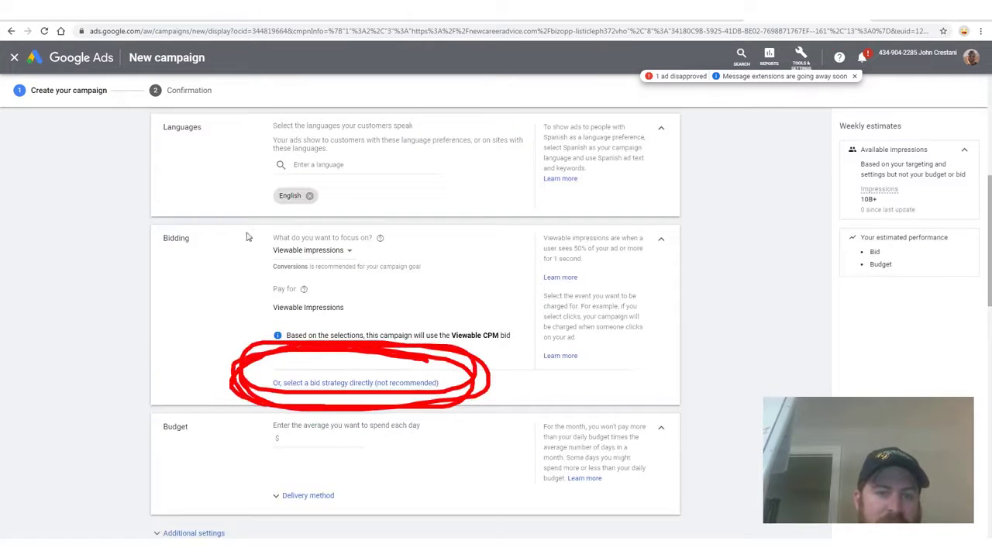
# - Select the bid strategy directly as Manual CPC, turn off Enhanced CPC, and mark both choices in red
pyautogui.moveTo(246, 238); pyautogui.dragTo(203, 353)
pyautogui.click(355, 383)
pyautogui.click(341, 272)
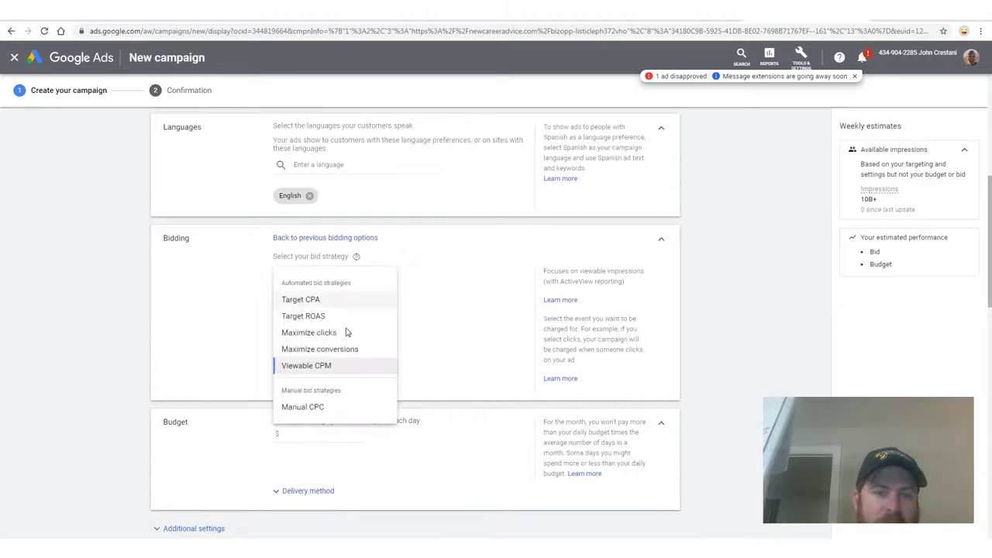
pyautogui.moveTo(324, 406)
pyautogui.mouseDown()
pyautogui.moveTo(340, 438)
pyautogui.moveTo(324, 453)
pyautogui.moveTo(200, 358)
pyautogui.mouseUp()
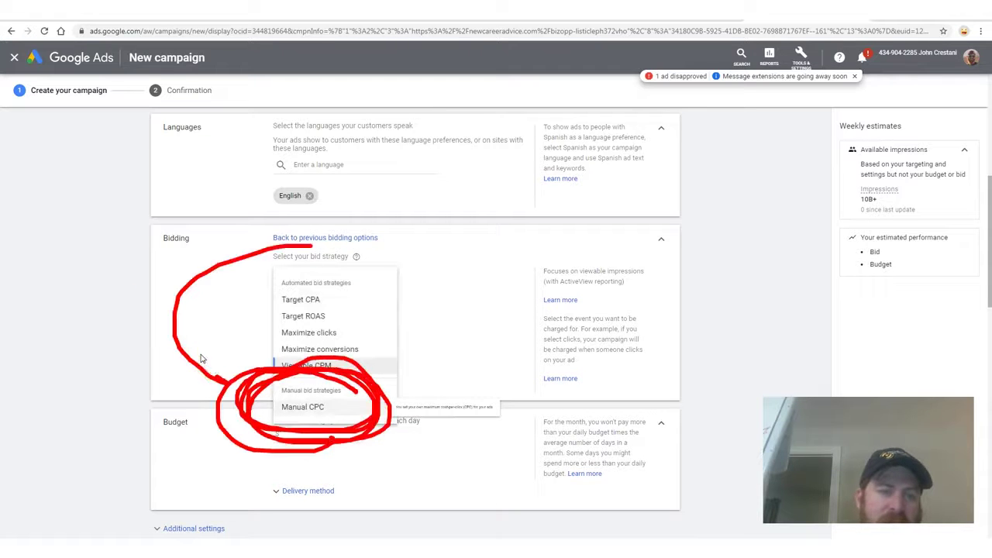
pyautogui.click(291, 407)
pyautogui.click(280, 301)
pyautogui.moveTo(410, 305); pyautogui.dragTo(356, 328)
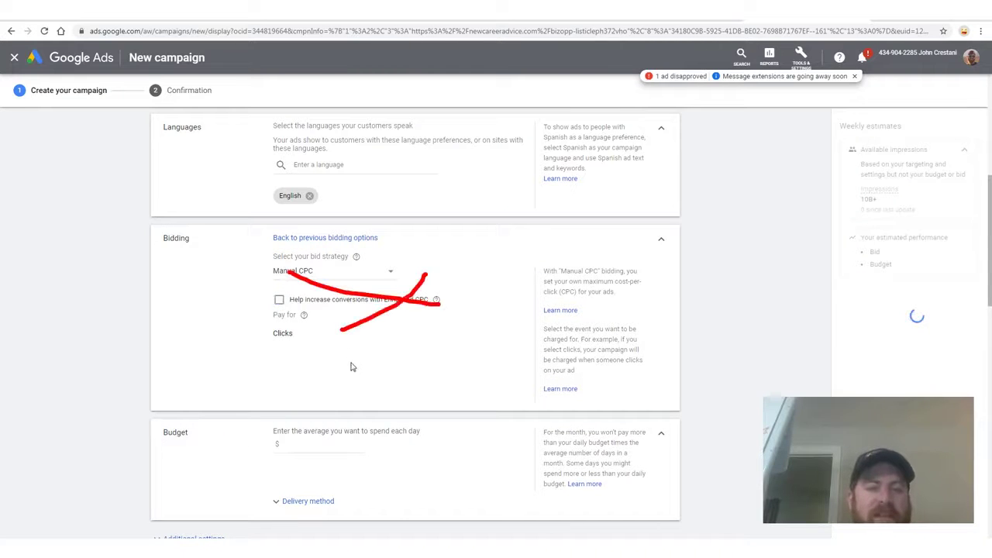
# - Set the average daily budget to $10 and expand the campaign's additional settings
pyautogui.scroll(-1, 332, 346)
pyautogui.click(333, 343)
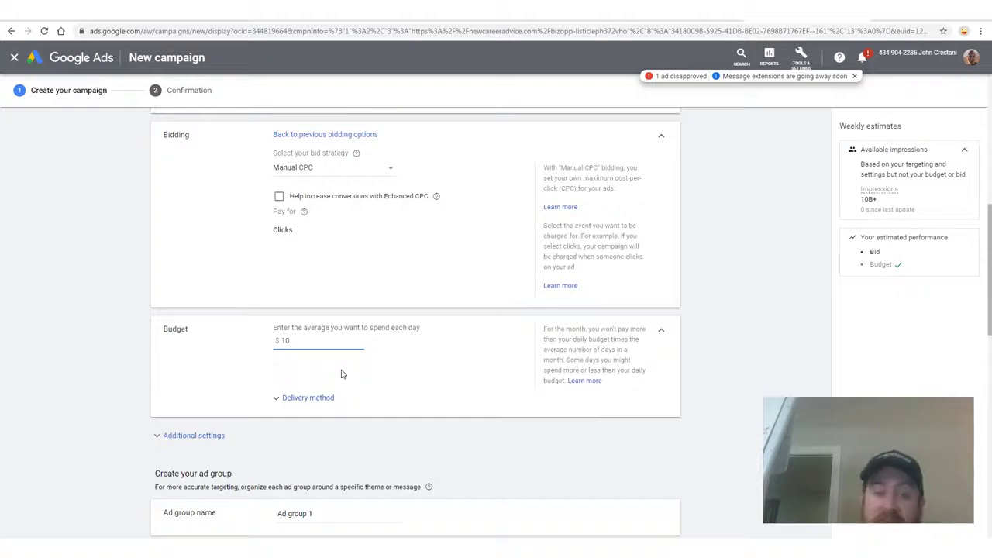
pyautogui.click(193, 435)
pyautogui.scroll(-2, 450, 265)
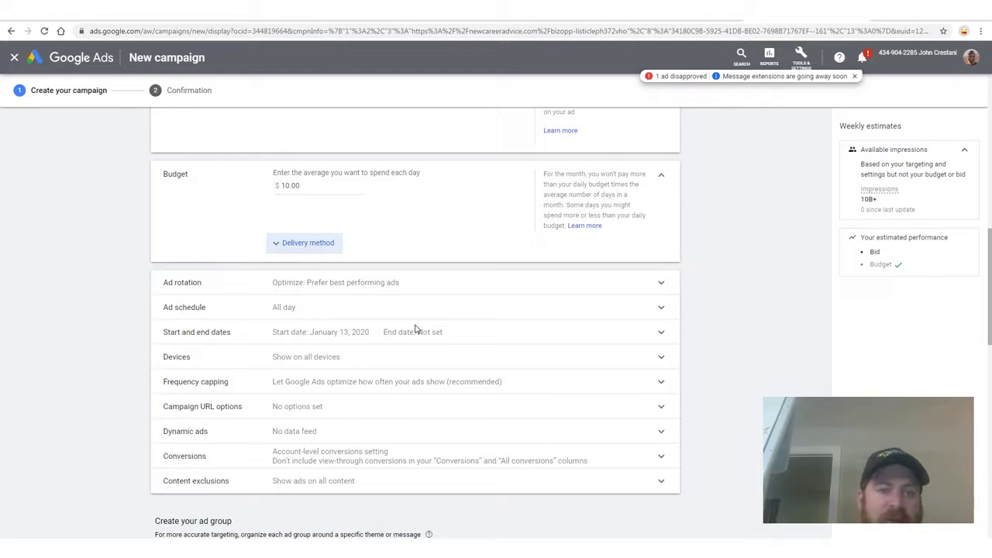
# - Set the campaign's end date to Jan 18, 2020
pyautogui.moveTo(347, 318)
pyautogui.mouseDown()
pyautogui.moveTo(147, 309)
pyautogui.moveTo(321, 349)
pyautogui.moveTo(446, 298)
pyautogui.moveTo(165, 312)
pyautogui.moveTo(571, 369)
pyautogui.moveTo(255, 291)
pyautogui.moveTo(140, 305)
pyautogui.mouseUp()
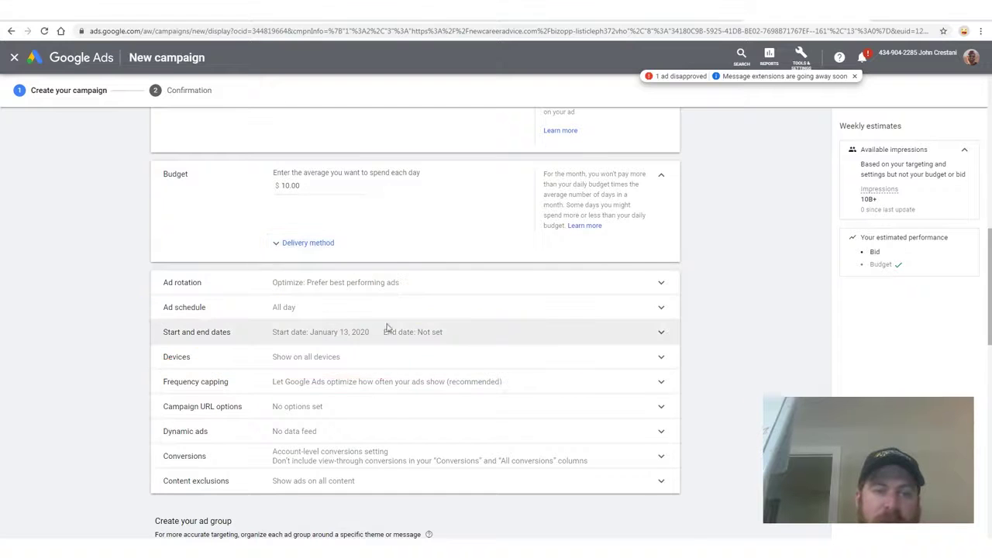
pyautogui.click(431, 332)
pyautogui.click(317, 353)
pyautogui.click(322, 409)
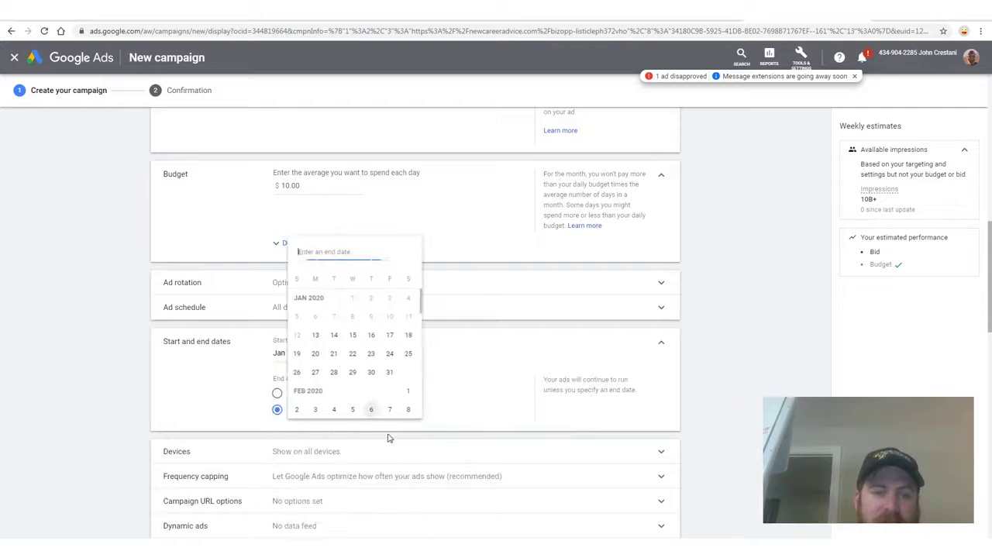
pyautogui.click(409, 335)
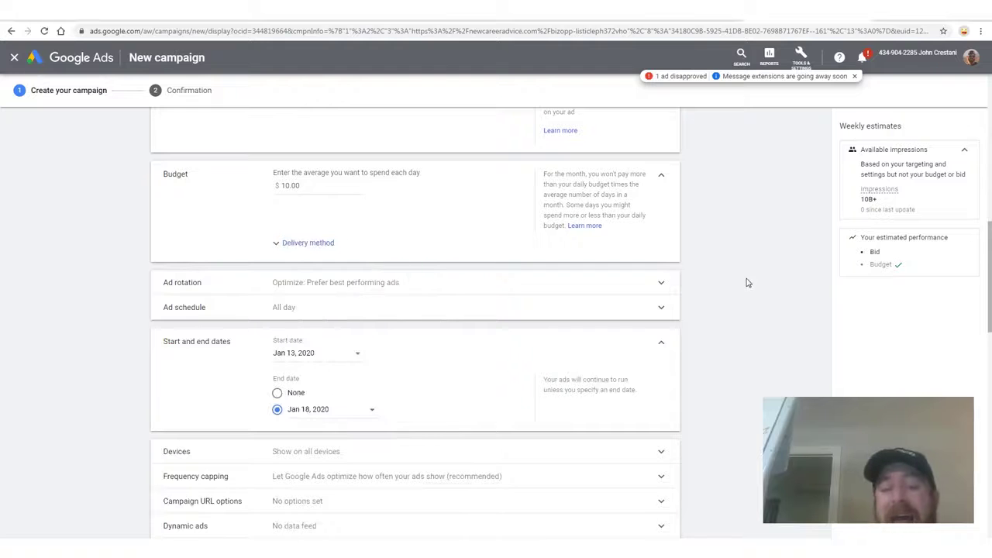
# - Review the audience and content targeting sections, check the targeting notes in the Google Docs swipes document, and return to Google Ads
pyautogui.scroll(-3, 682, 272)
pyautogui.scroll(-3, 700, 274)
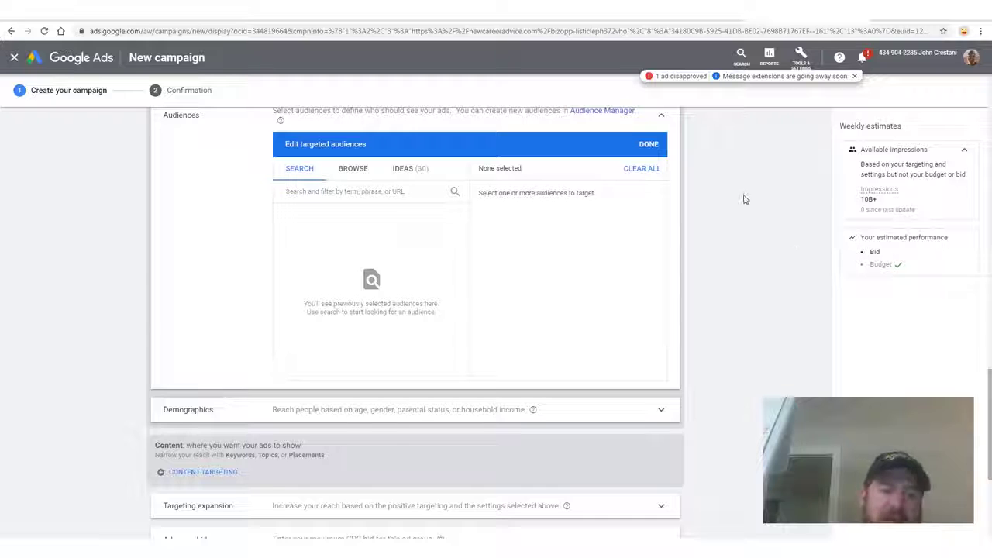
pyautogui.scroll(-2, 743, 199)
pyautogui.scroll(-2, 369, 242)
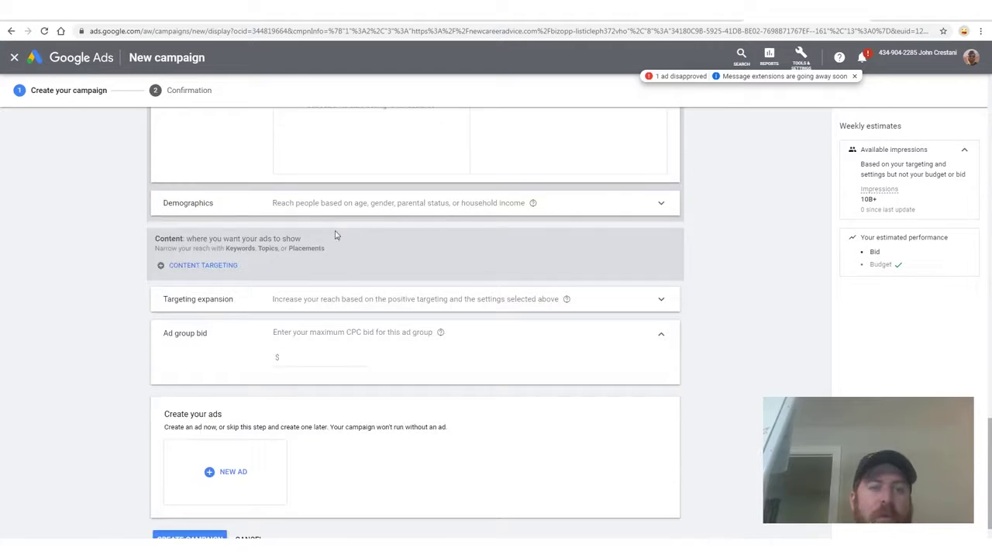
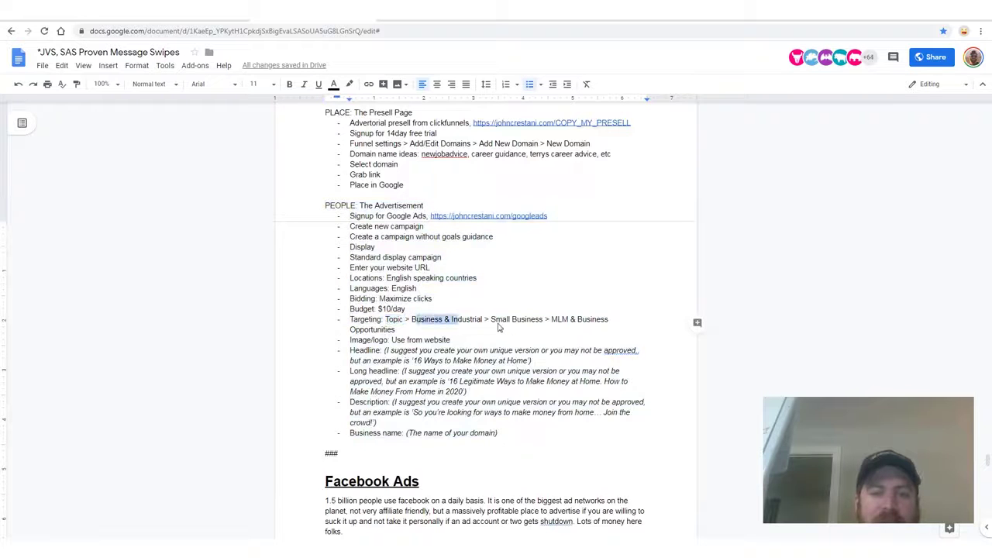
pyautogui.click(545, 341)
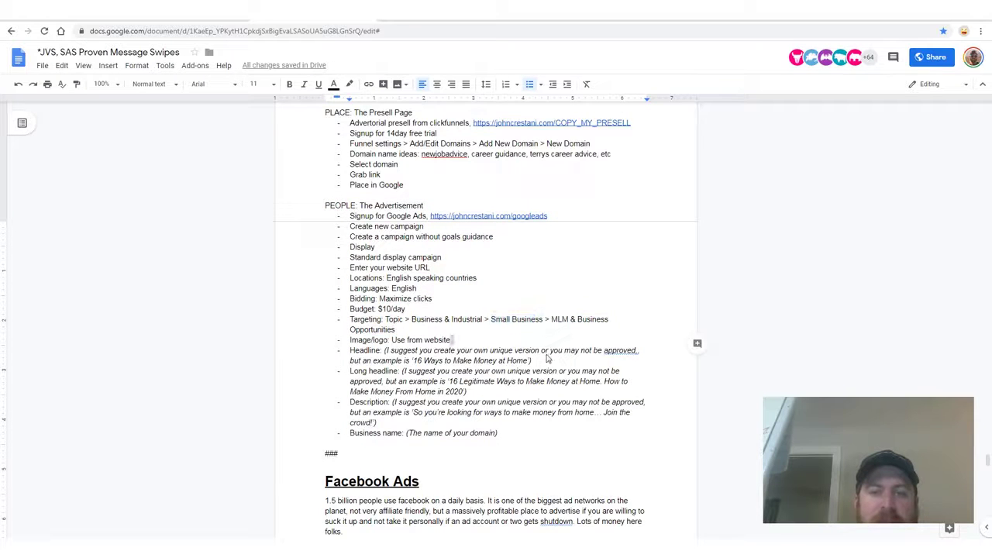
pyautogui.hotkey('ctrl', 'Tab')
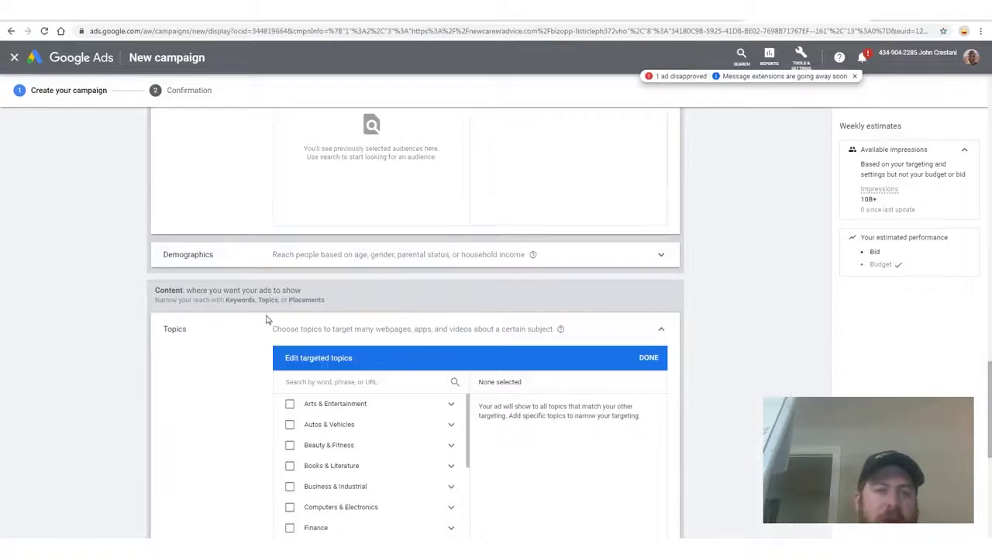
# - Mark the Content heading, the Topics section and the Business & Industrial topic in red, and clear the markings
pyautogui.scroll(-1, 228, 292)
pyautogui.moveTo(330, 230); pyautogui.dragTo(238, 227)
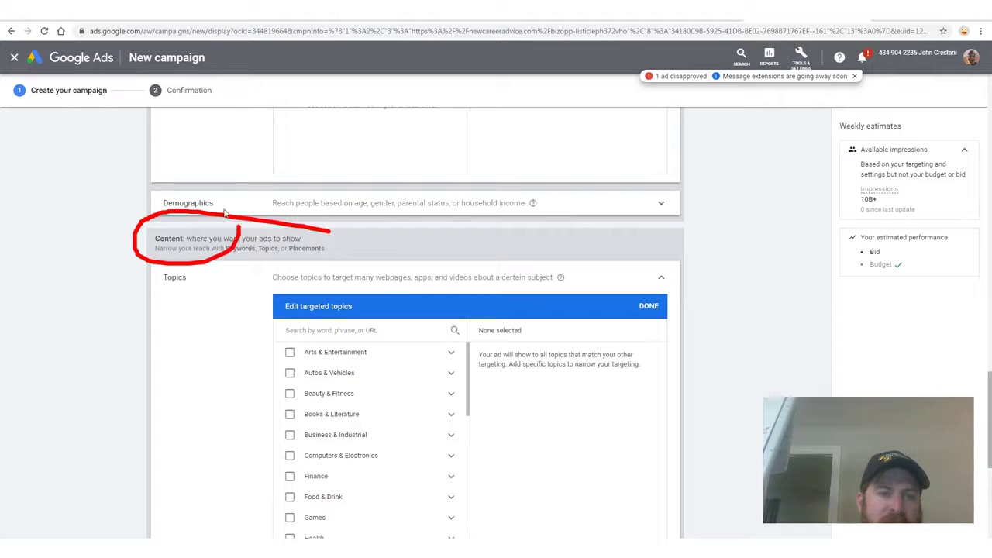
pyautogui.moveTo(190, 256); pyautogui.dragTo(204, 270)
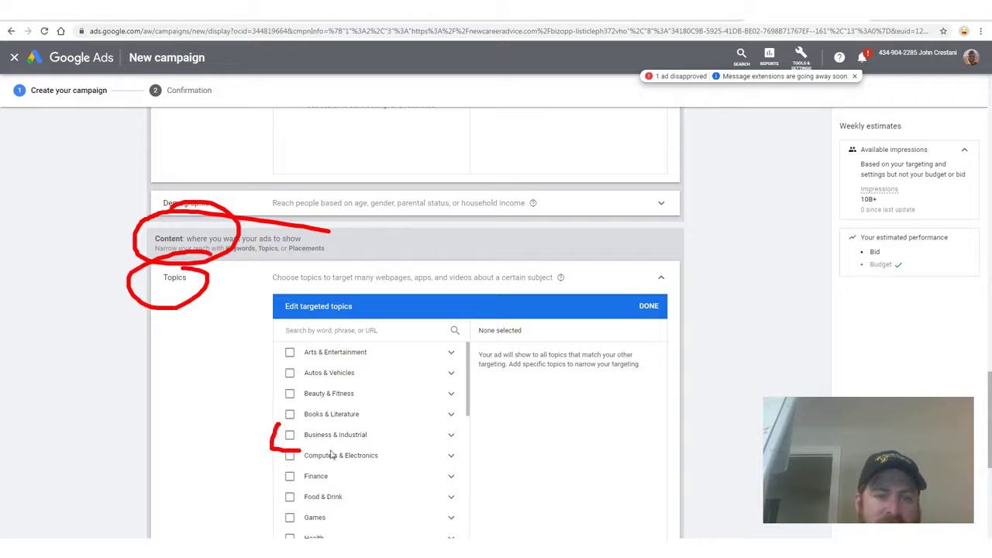
pyautogui.moveTo(459, 449); pyautogui.dragTo(286, 426)
pyautogui.press('e')
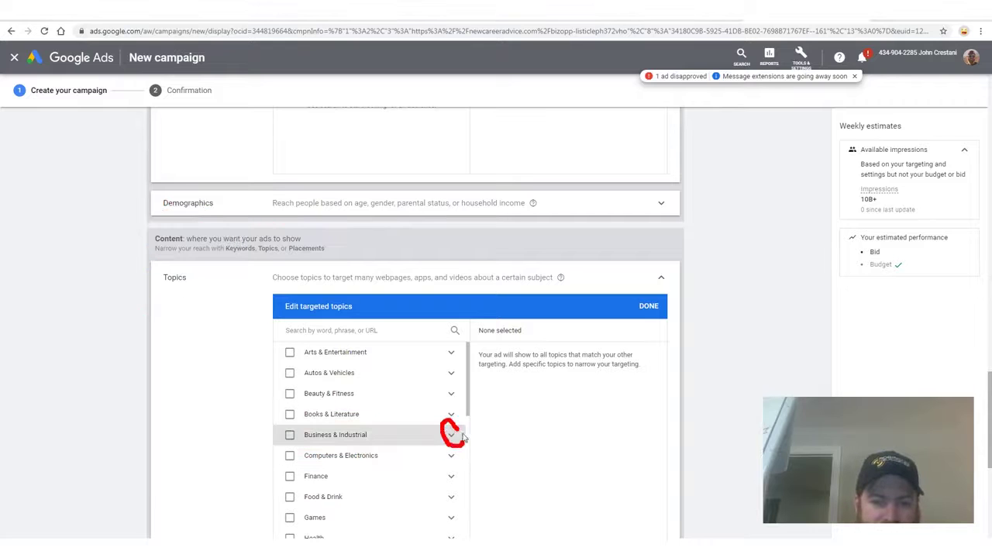
# - Target the MLM & Business Opportunities, Home Office and Business Formation topics under Business & Industrial > Small Business
pyautogui.click(452, 434)
pyautogui.scroll(-5, 417, 392)
pyautogui.moveTo(476, 376); pyautogui.dragTo(448, 397)
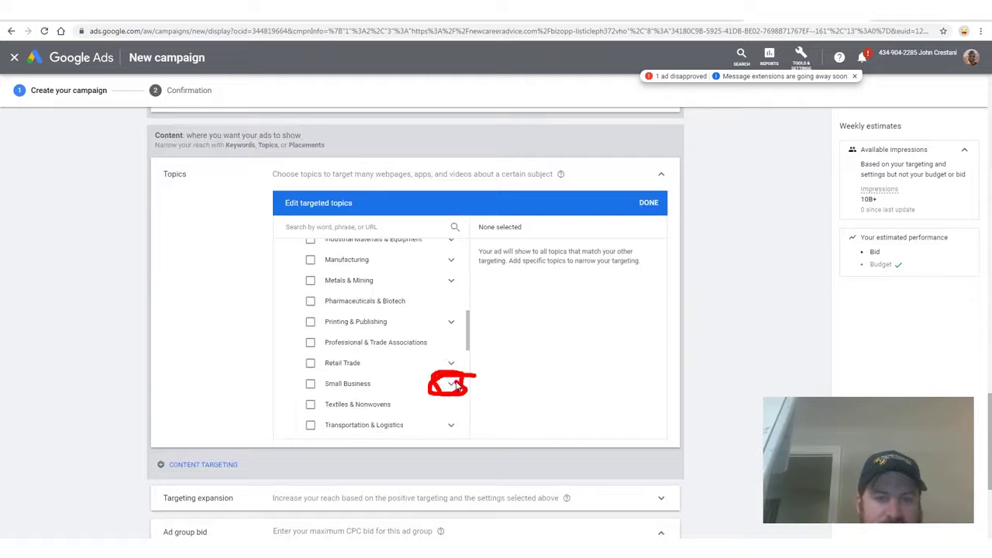
pyautogui.click(452, 383)
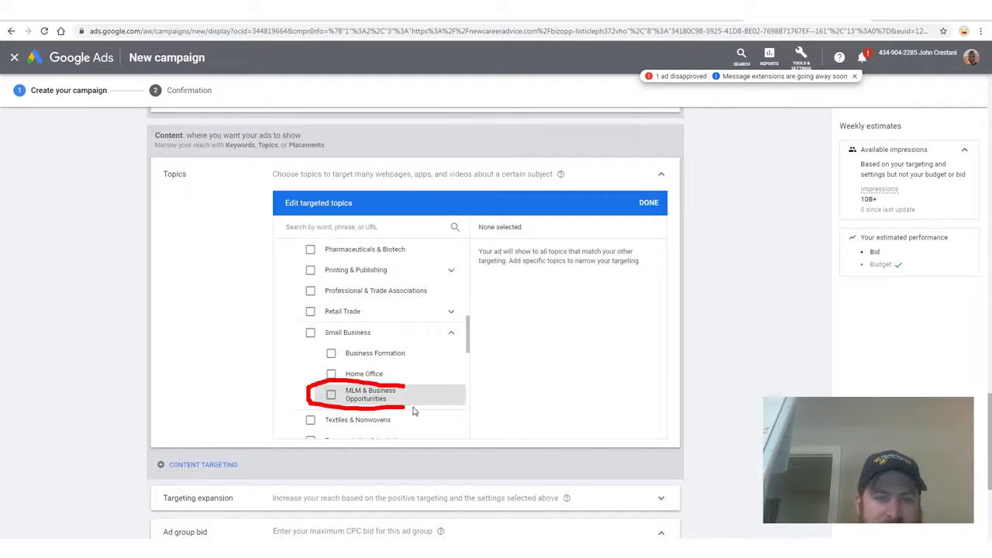
pyautogui.click(340, 394)
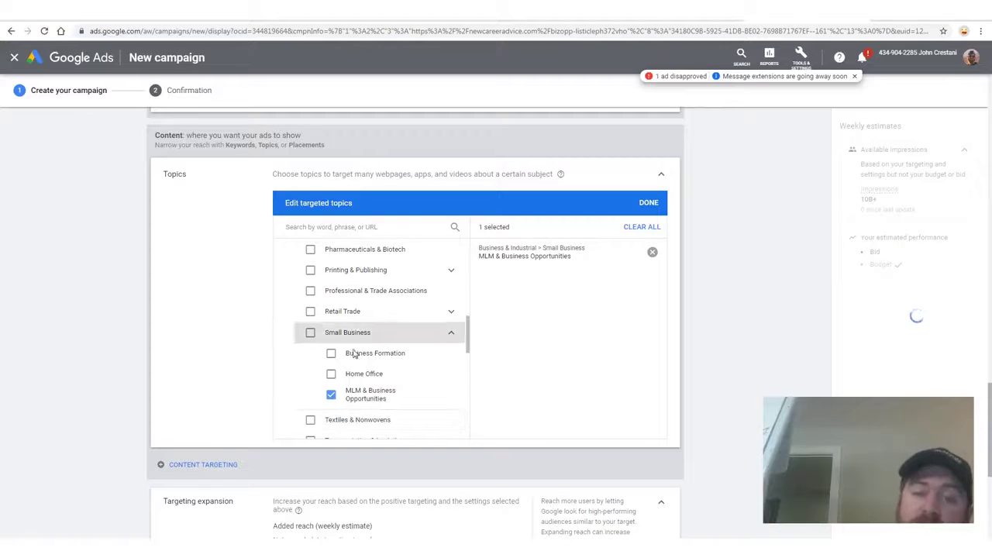
pyautogui.click(332, 375)
pyautogui.click(332, 354)
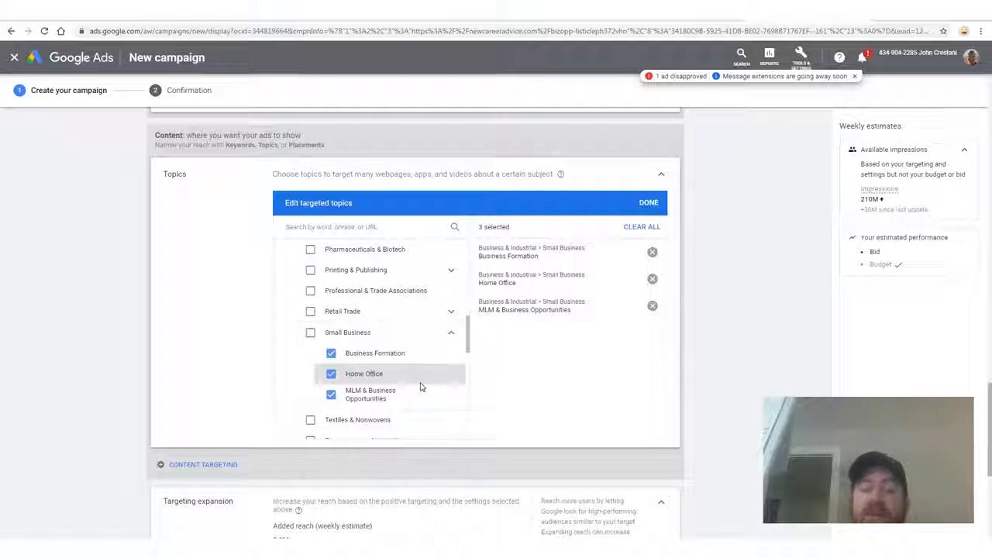
# - Remove the Business Formation and Home Office topics from the campaign's targeted topics
pyautogui.click(388, 353)
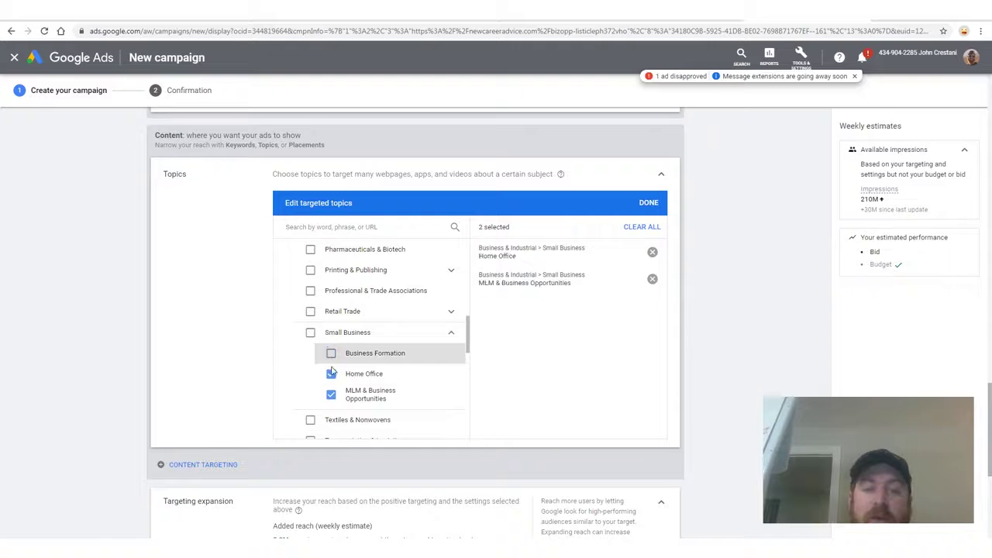
pyautogui.click(381, 371)
# - Try the Sales topic under Advertising & Marketing, check the Marketing subtopics and look through the remaining topic categories
pyautogui.scroll(7, 380, 369)
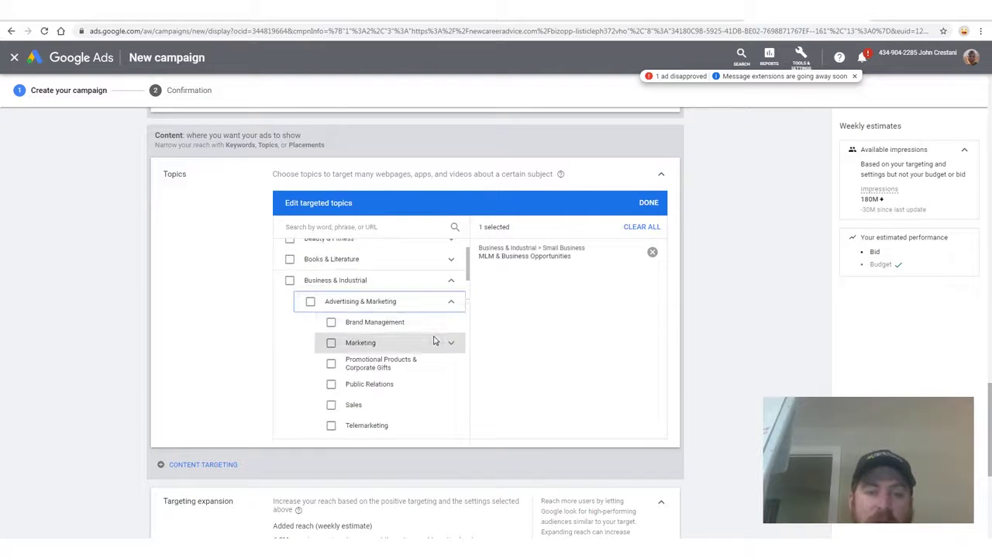
pyautogui.scroll(-1, 434, 350)
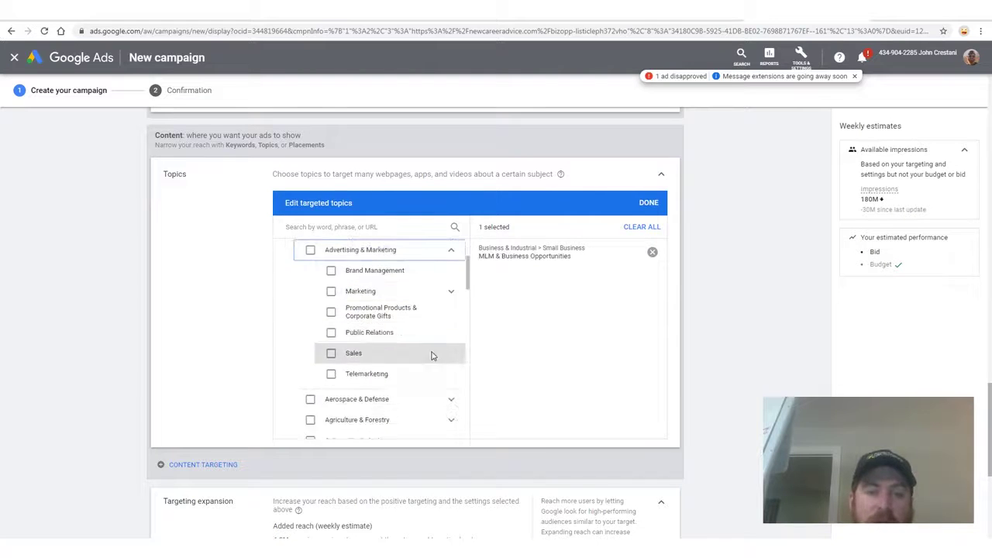
pyautogui.click(331, 353)
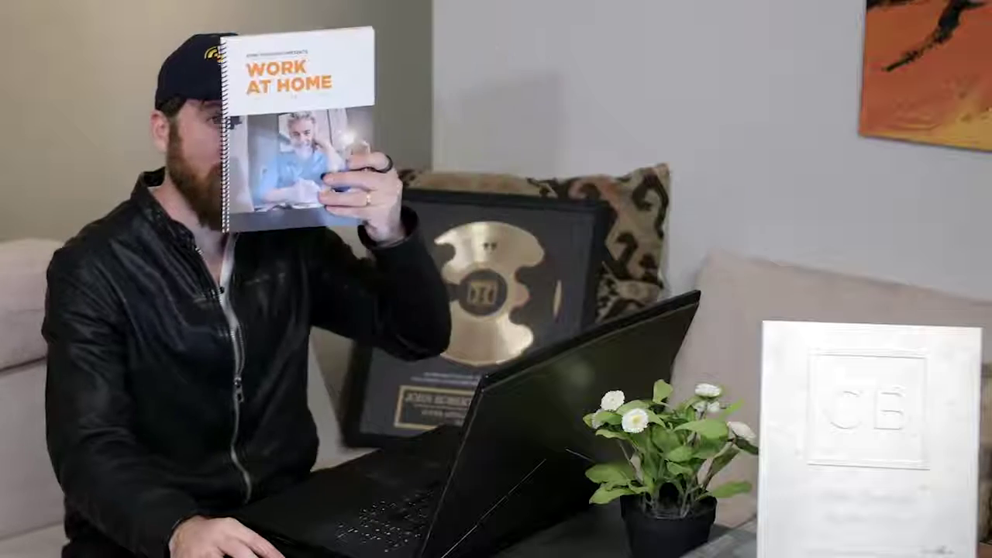
pyautogui.click(332, 353)
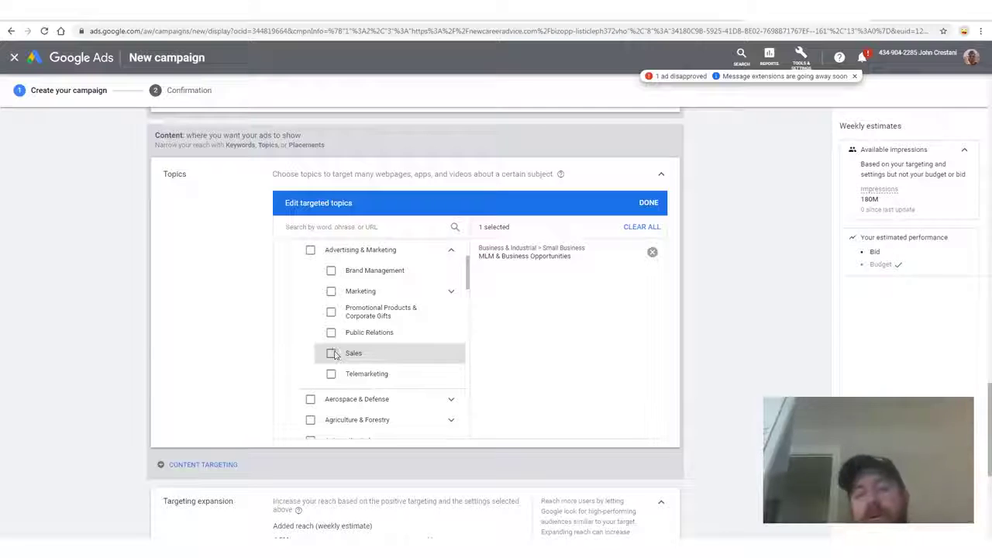
pyautogui.click(452, 292)
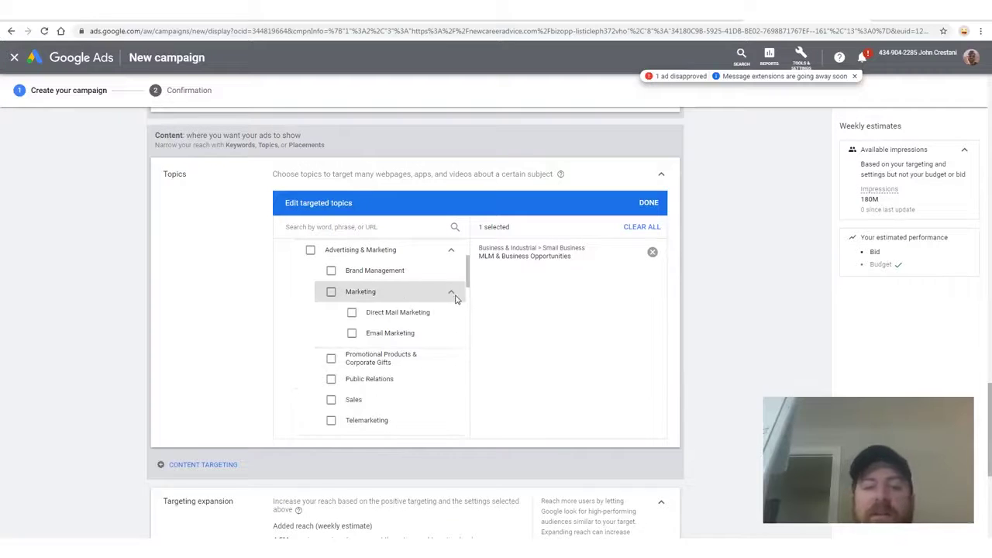
pyautogui.click(452, 252)
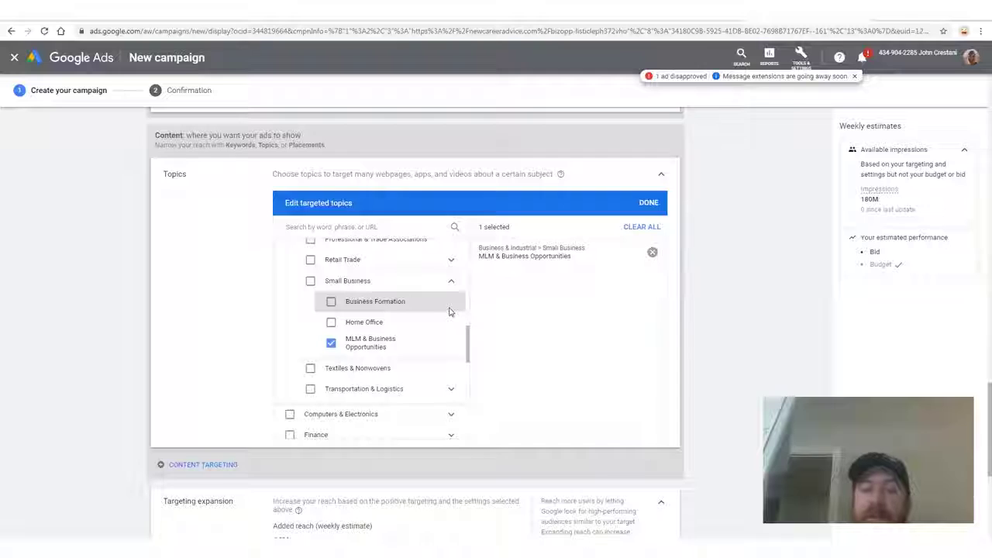
pyautogui.scroll(-2, 457, 321)
pyautogui.scroll(-1, 516, 310)
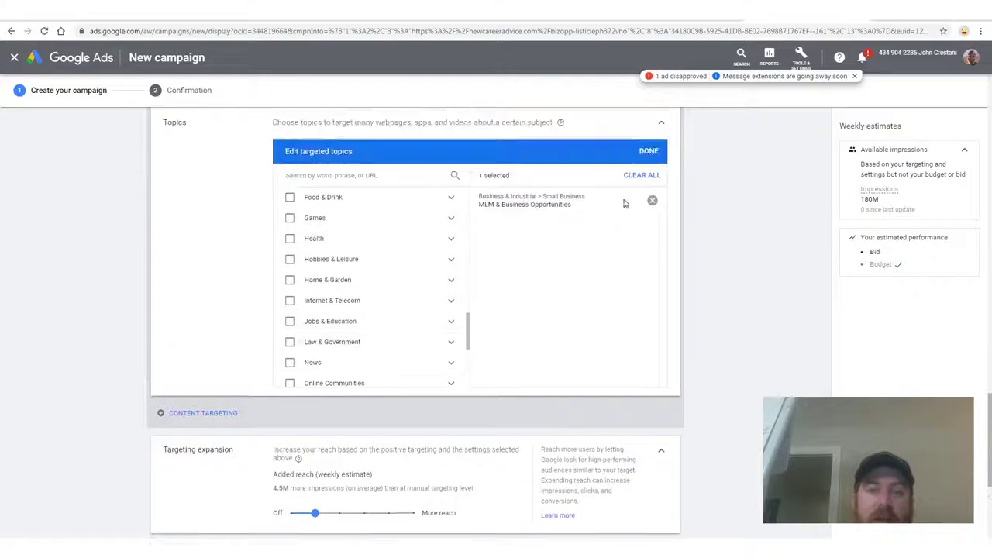
# - Confirm MLM & Business Opportunities as the only targeted topic
pyautogui.scroll(3, 614, 223)
pyautogui.click(649, 305)
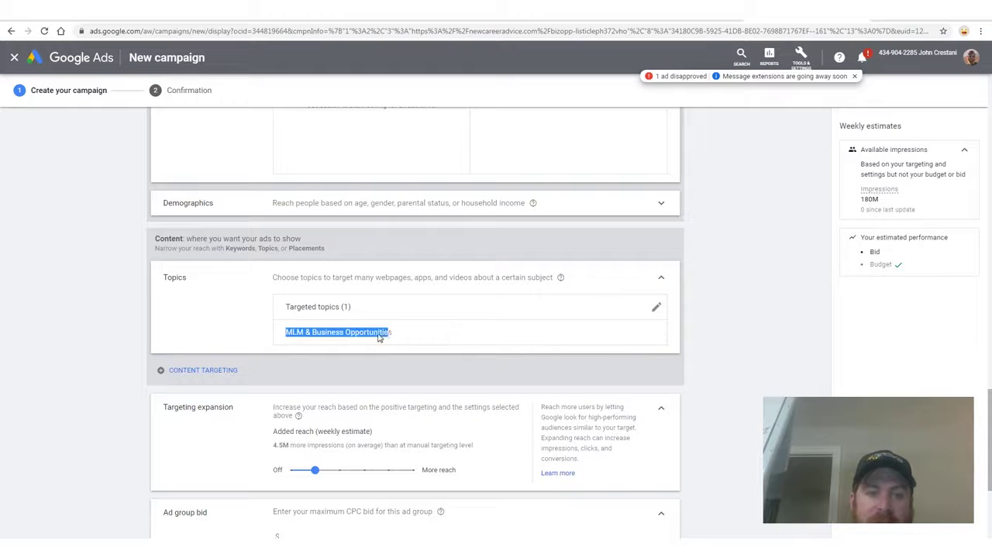
pyautogui.click(209, 331)
# - Set the ad group's maximum CPC bid to $0.50
pyautogui.scroll(-2, 504, 359)
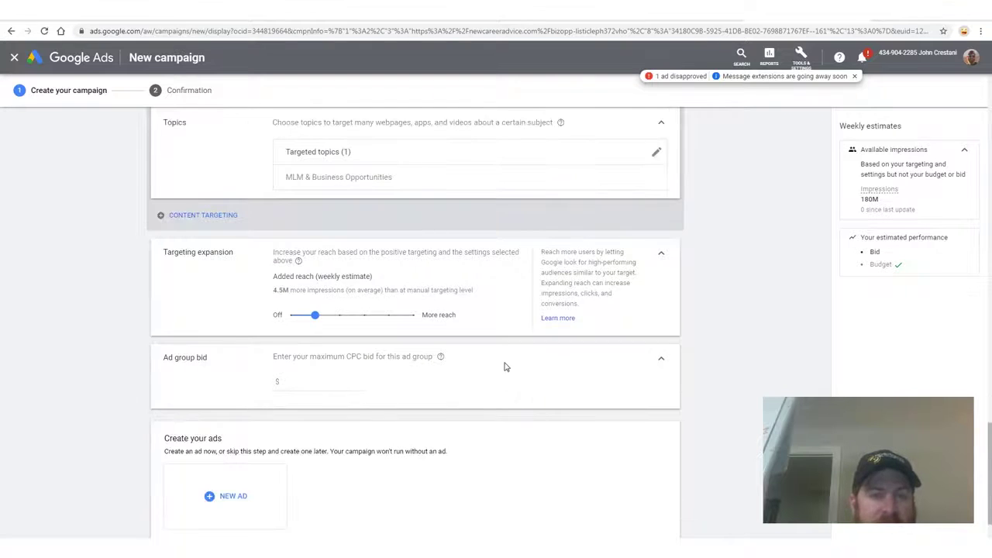
pyautogui.scroll(-1, 466, 378)
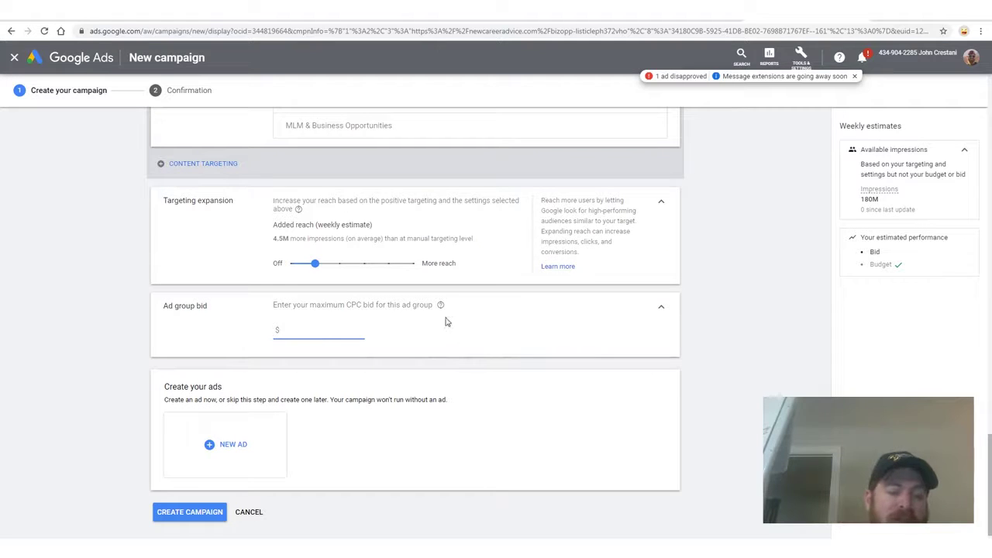
pyautogui.write('5')
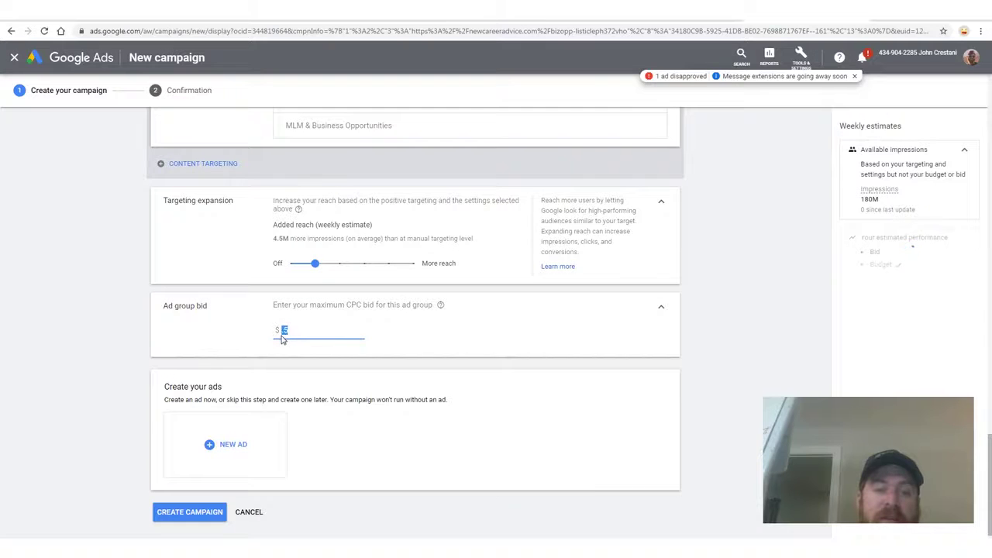
# - Change the campaign's bid strategy to Maximize clicks and circle the setting in red
pyautogui.scroll(10, 333, 310)
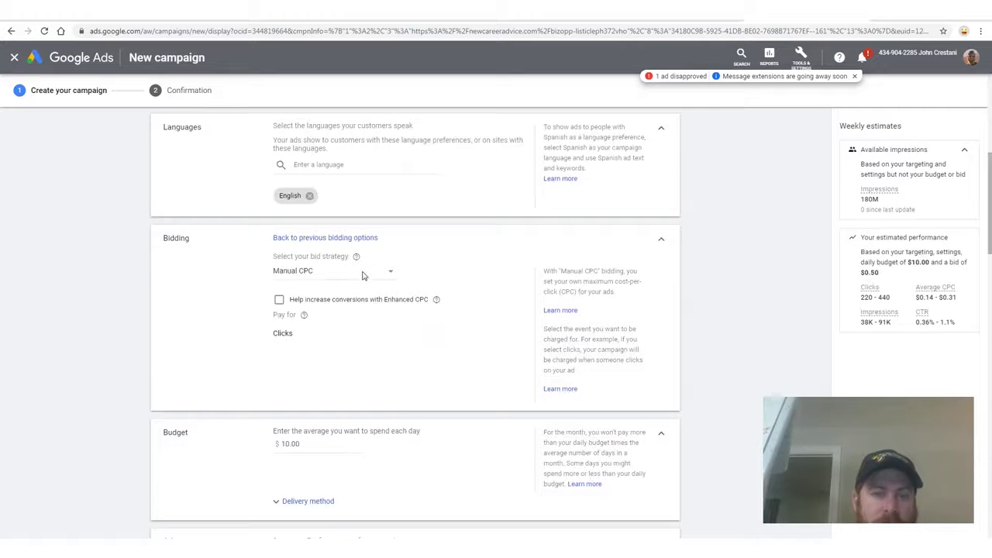
pyautogui.click(362, 275)
pyautogui.click(330, 333)
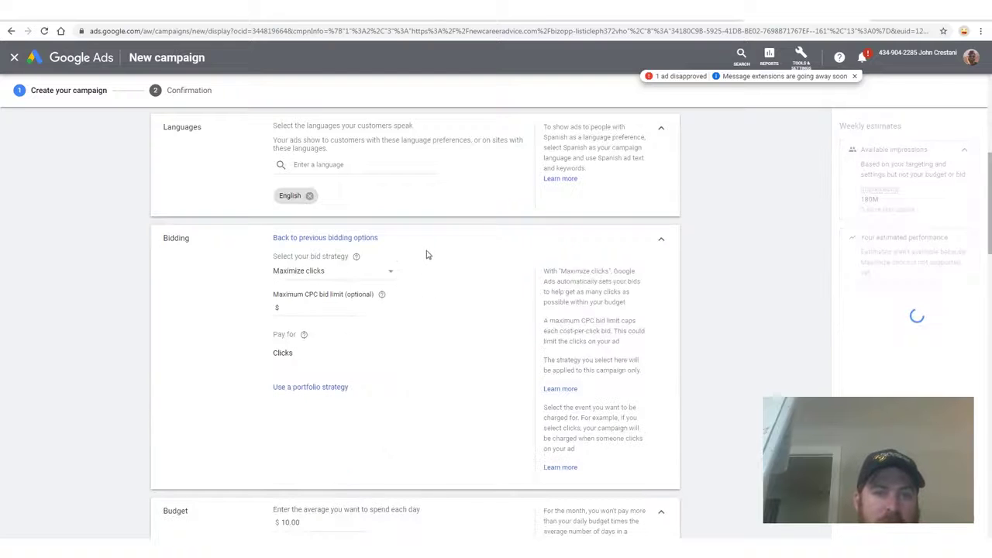
pyautogui.moveTo(427, 255); pyautogui.dragTo(260, 255)
pyautogui.moveTo(358, 291); pyautogui.dragTo(425, 252)
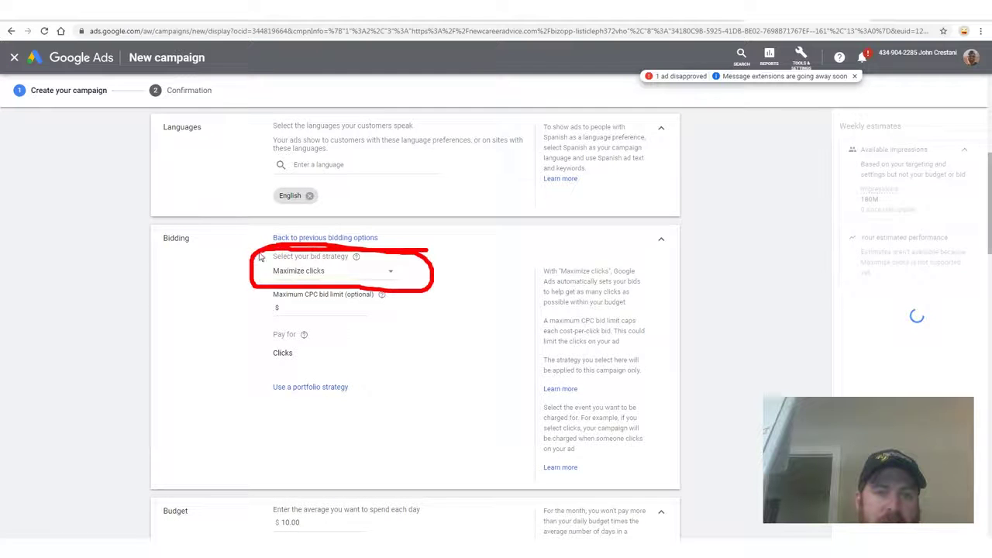
# - Review the ad group name and the targeting sections down to Create your ads, and mark that section in red
pyautogui.scroll(-10, 260, 257)
pyautogui.tripleClick(299, 230)
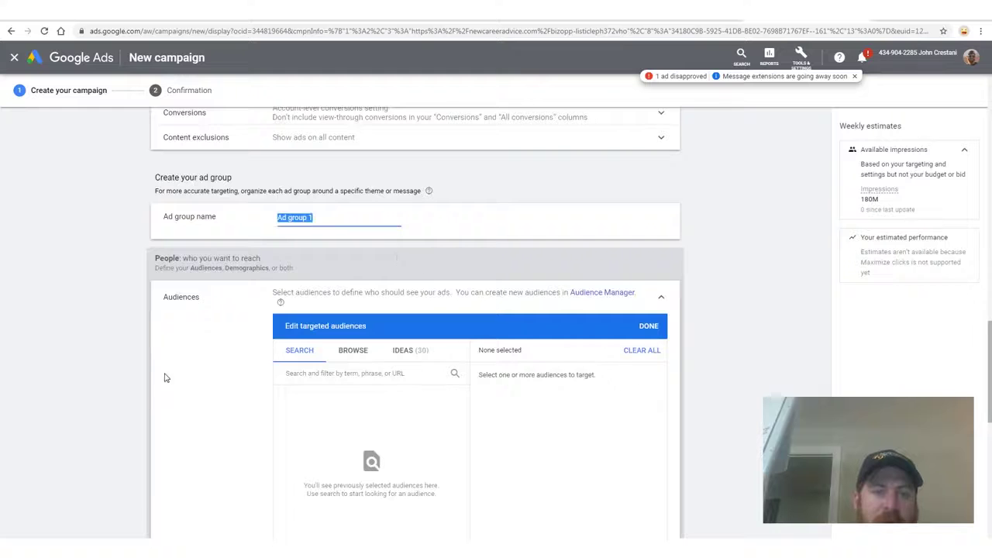
pyautogui.scroll(-10, 197, 374)
pyautogui.scroll(-1, 317, 351)
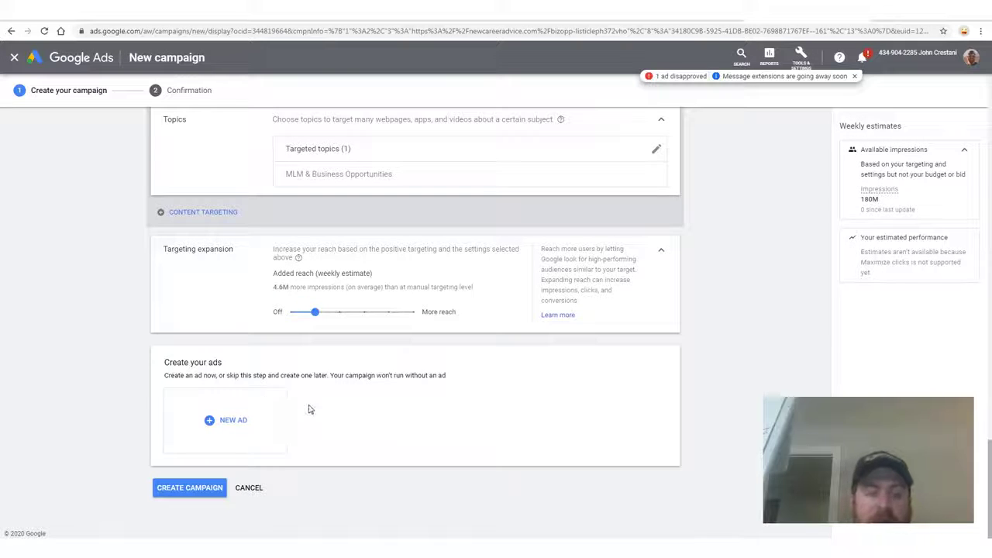
pyautogui.moveTo(150, 339)
pyautogui.mouseDown()
pyautogui.moveTo(138, 469)
pyautogui.moveTo(323, 465)
pyautogui.moveTo(442, 413)
pyautogui.moveTo(149, 345)
pyautogui.mouseUp()
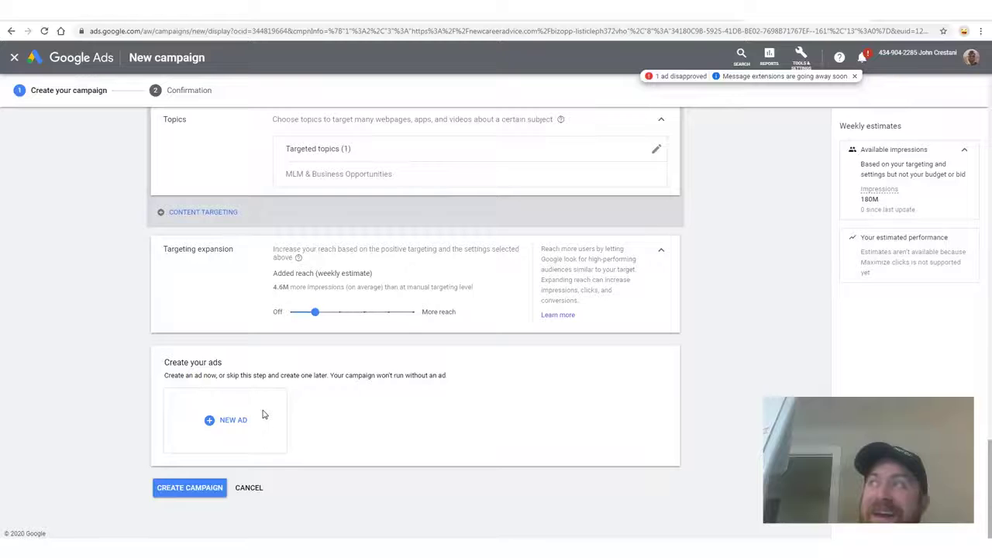
# - Show the new ad options and mark the New Ad box and the Responsive display ad option in red
pyautogui.click(242, 420)
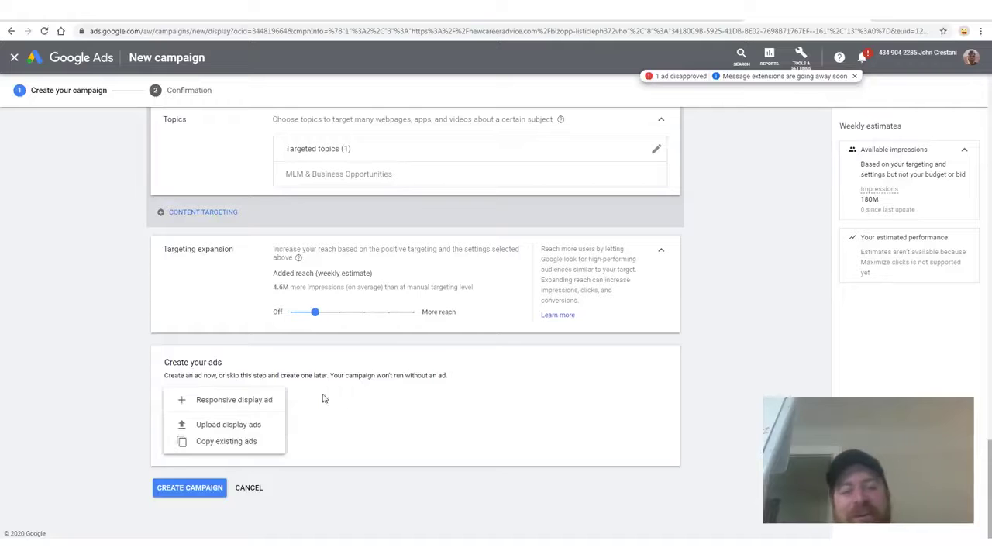
pyautogui.click(367, 405)
pyautogui.moveTo(316, 387)
pyautogui.mouseDown()
pyautogui.moveTo(302, 384)
pyautogui.moveTo(172, 457)
pyautogui.moveTo(233, 375)
pyautogui.moveTo(169, 372)
pyautogui.mouseUp()
pyautogui.click(232, 420)
pyautogui.moveTo(282, 391); pyautogui.dragTo(201, 386)
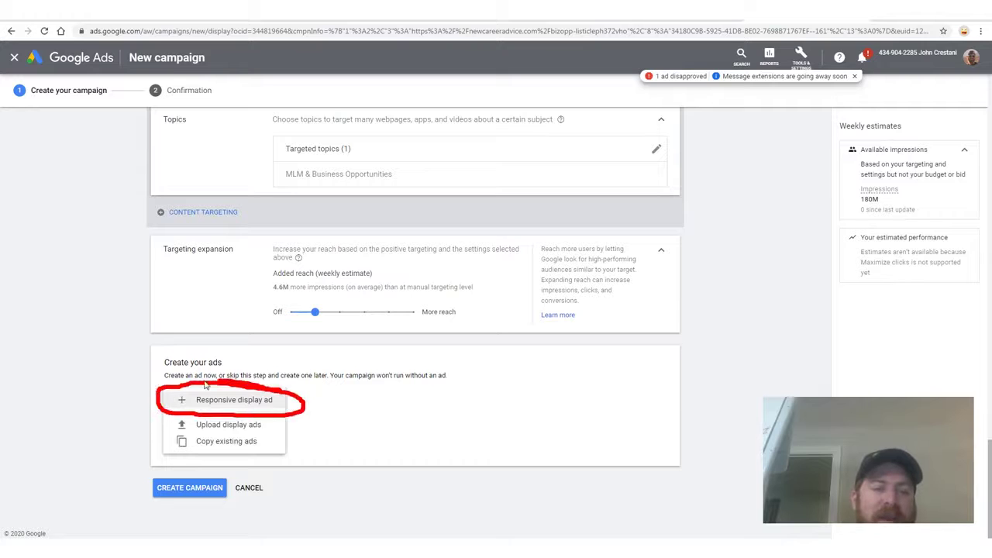
pyautogui.moveTo(193, 393); pyautogui.dragTo(308, 403)
pyautogui.moveTo(763, 446); pyautogui.dragTo(357, 413)
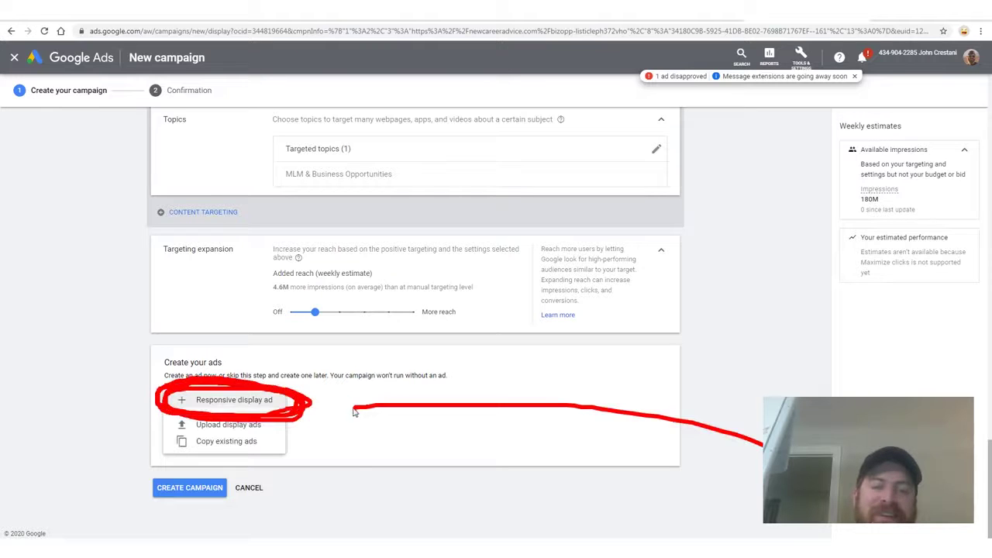
pyautogui.moveTo(392, 377); pyautogui.dragTo(358, 442)
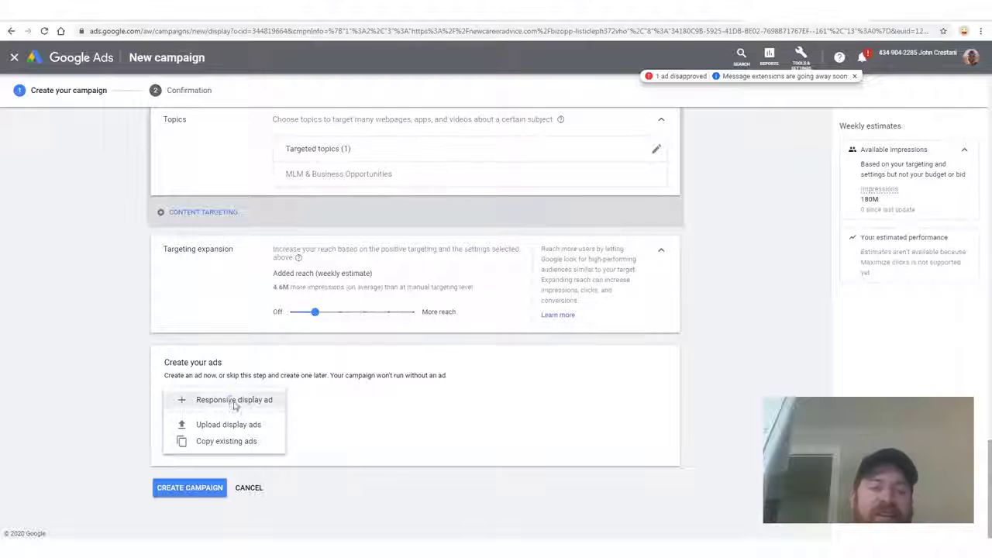
# - Start a new responsive display ad for the campaign and bring its form into view
pyautogui.click(233, 402)
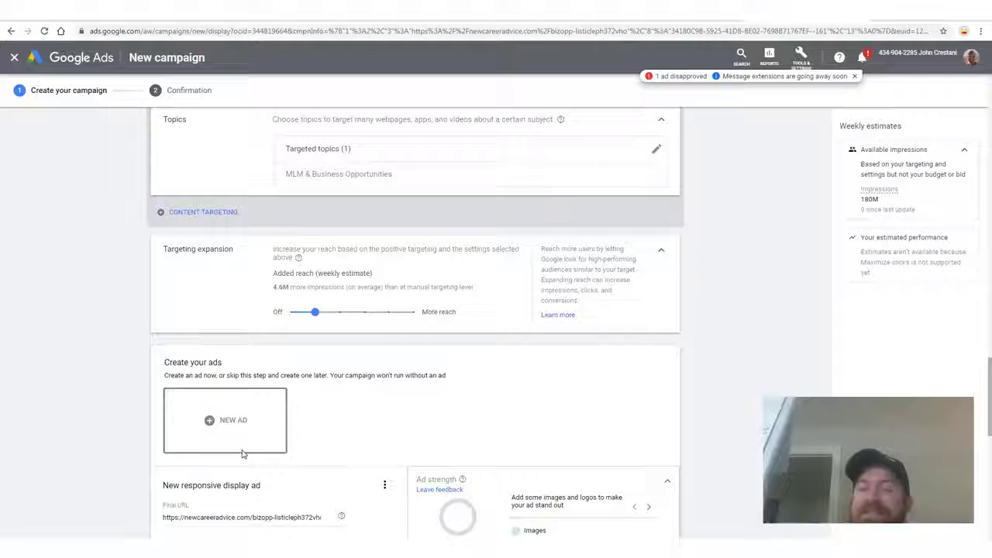
pyautogui.scroll(-3, 271, 411)
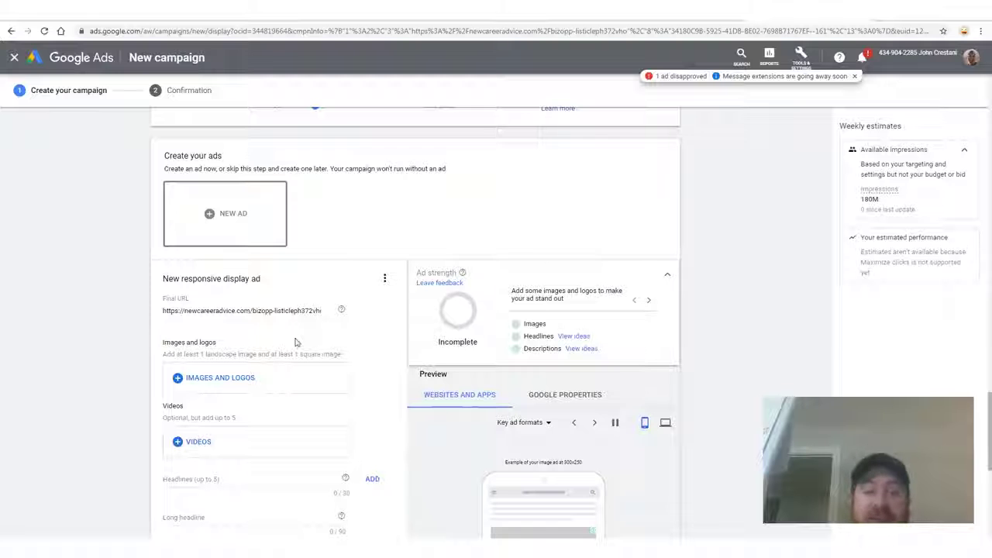
pyautogui.scroll(-2, 299, 348)
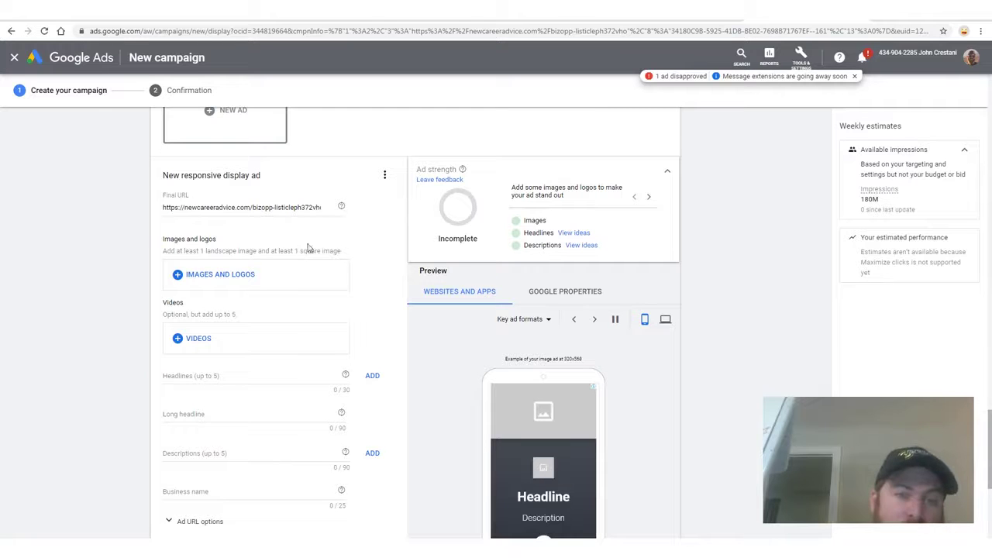
# - Highlight the ad's Final URL and mark the Images and logos section in red with arrows pointing at it
pyautogui.moveTo(331, 210); pyautogui.dragTo(195, 209)
pyautogui.click(250, 209)
pyautogui.hotkey('ctrl', 'a')
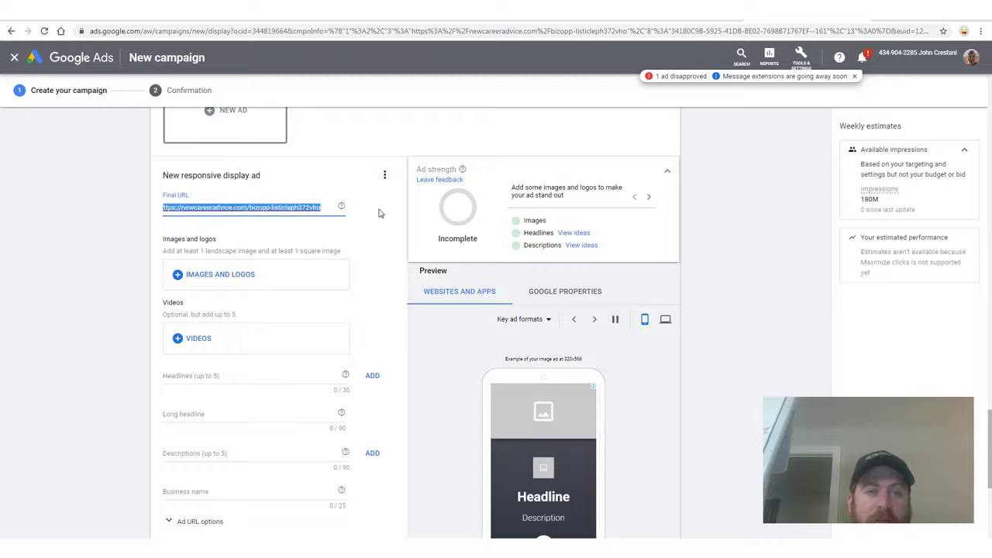
pyautogui.click(285, 214)
pyautogui.moveTo(371, 262); pyautogui.dragTo(163, 252)
pyautogui.moveTo(206, 293)
pyautogui.mouseDown()
pyautogui.moveTo(363, 288)
pyautogui.moveTo(208, 262)
pyautogui.mouseUp()
pyautogui.moveTo(204, 164); pyautogui.dragTo(96, 234)
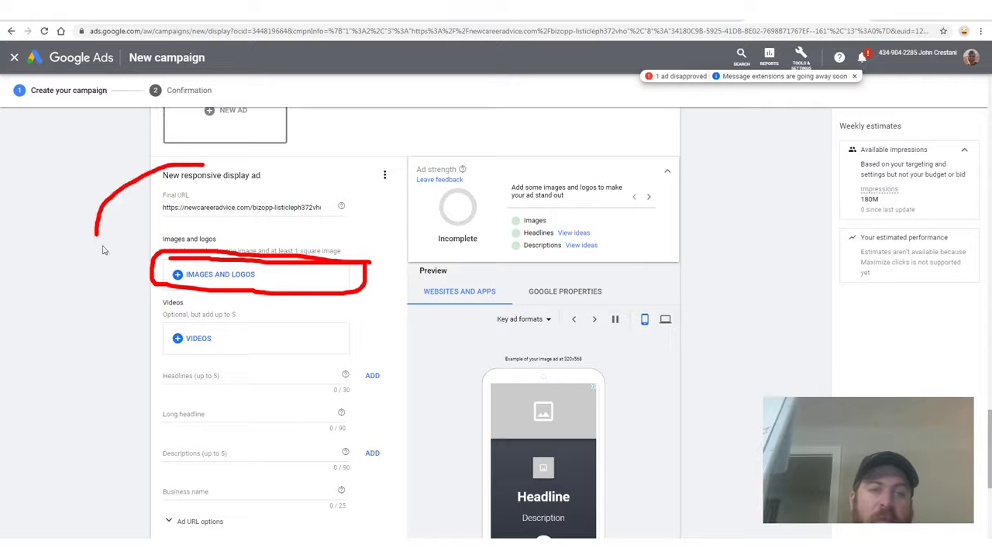
pyautogui.moveTo(771, 339)
pyautogui.mouseDown()
pyautogui.moveTo(485, 300)
pyautogui.moveTo(378, 273)
pyautogui.mouseUp()
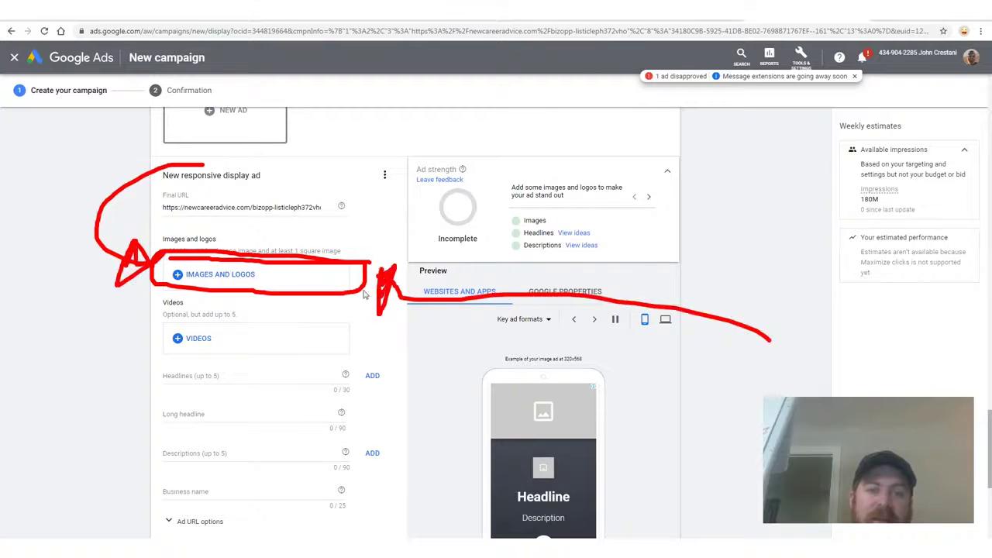
# - Add the 1024 x 683 website photo as an ad image, moving the landscape crop down and the square crop sideways
pyautogui.click(257, 287)
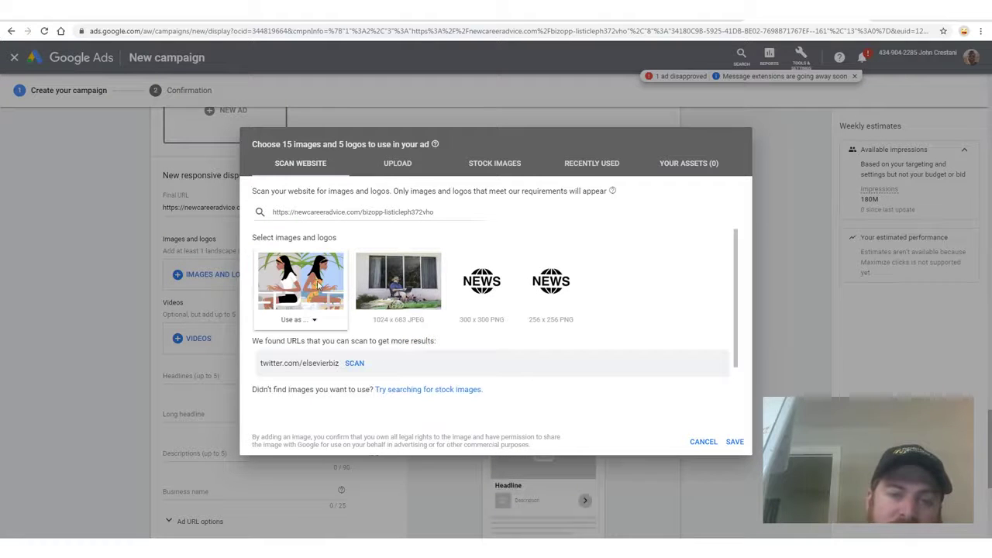
pyautogui.click(407, 320)
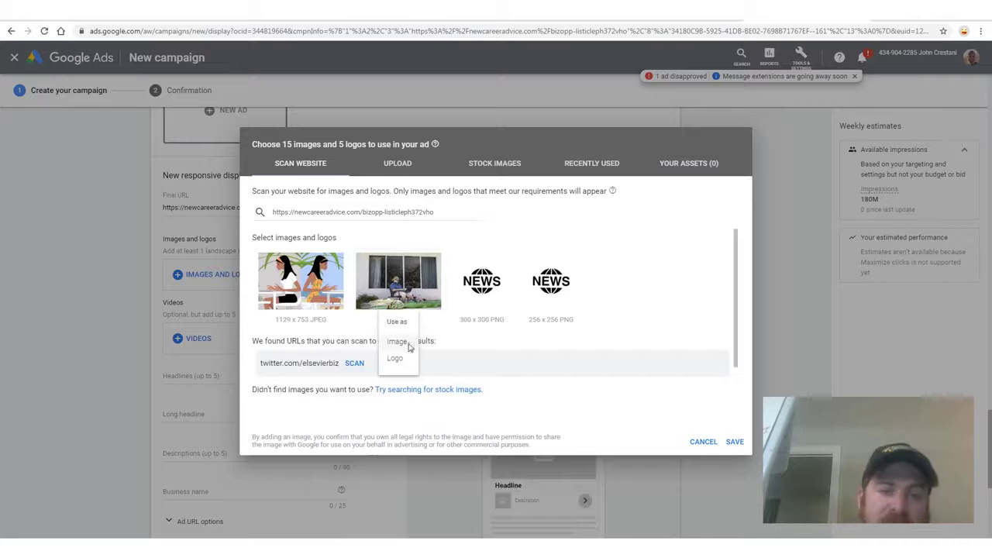
pyautogui.click(412, 300)
pyautogui.click(399, 320)
pyautogui.click(381, 339)
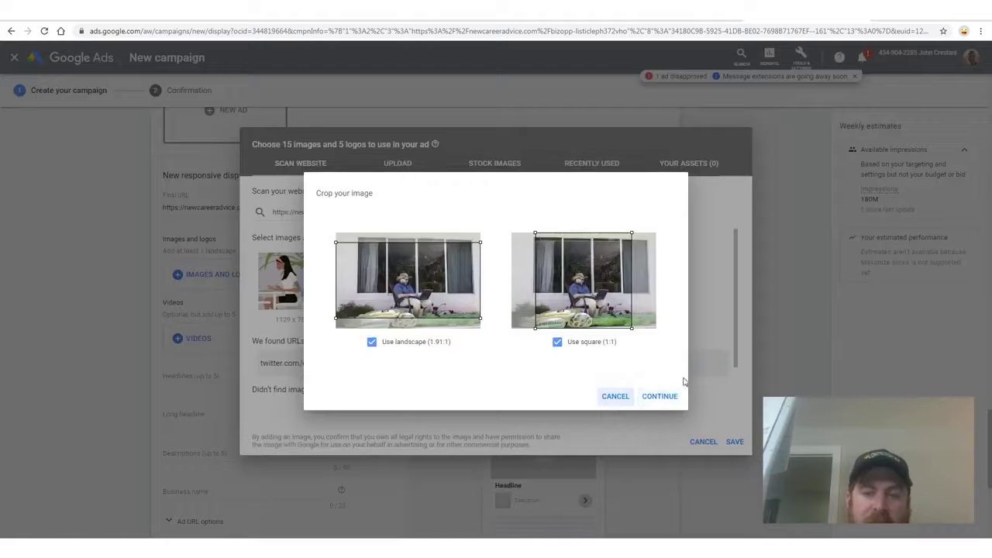
pyautogui.moveTo(411, 303); pyautogui.dragTo(418, 318)
pyautogui.moveTo(585, 297)
pyautogui.mouseDown()
pyautogui.moveTo(608, 301)
pyautogui.moveTo(552, 302)
pyautogui.moveTo(605, 304)
pyautogui.moveTo(595, 304)
pyautogui.mouseUp()
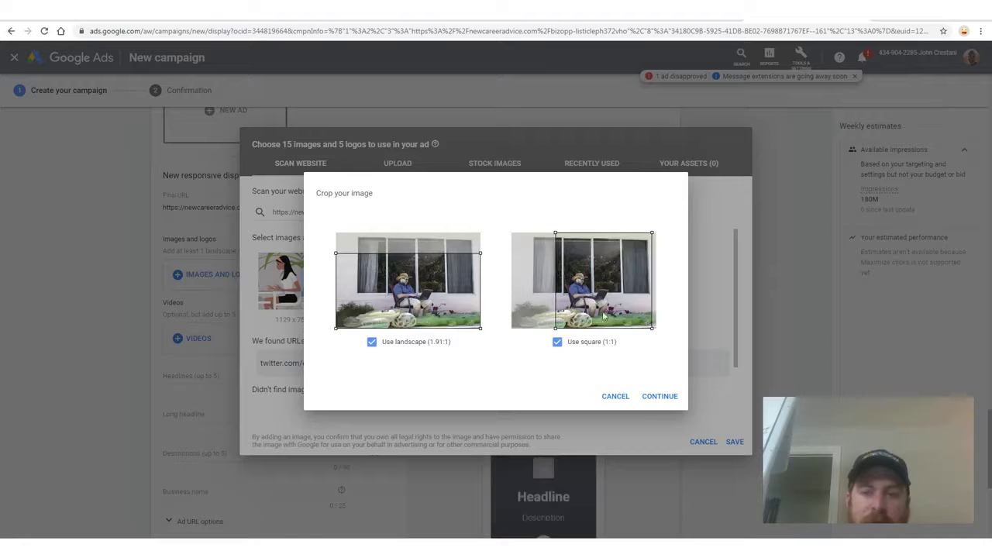
pyautogui.click(642, 387)
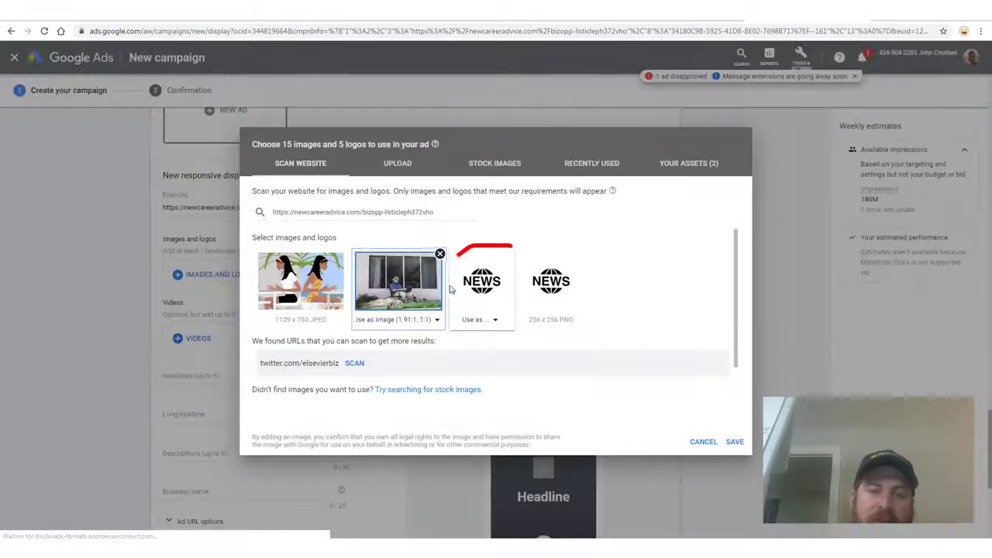
# - Use the 300 x 300 NEWS graphic from the website scan as the ad's square logo
pyautogui.click(496, 320)
pyautogui.click(479, 356)
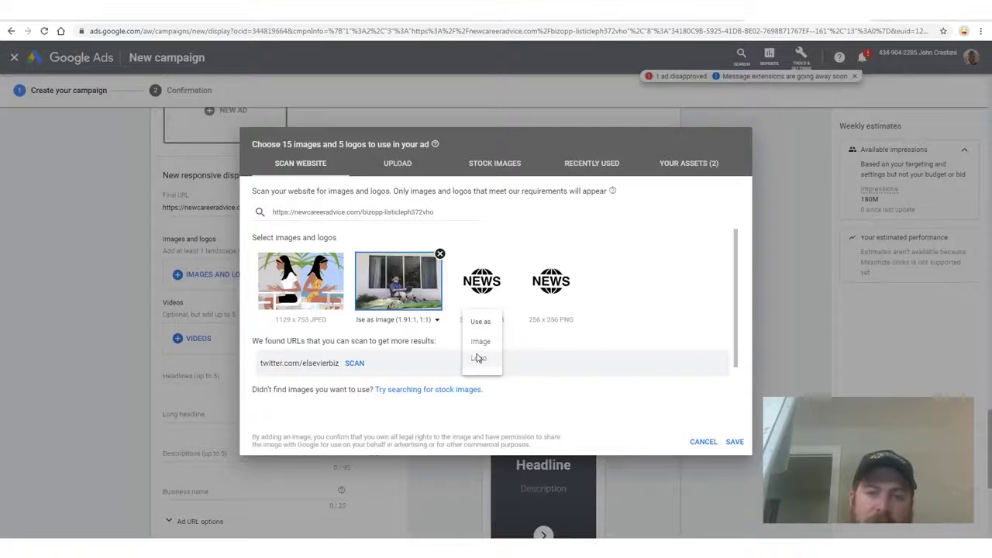
pyautogui.click(655, 400)
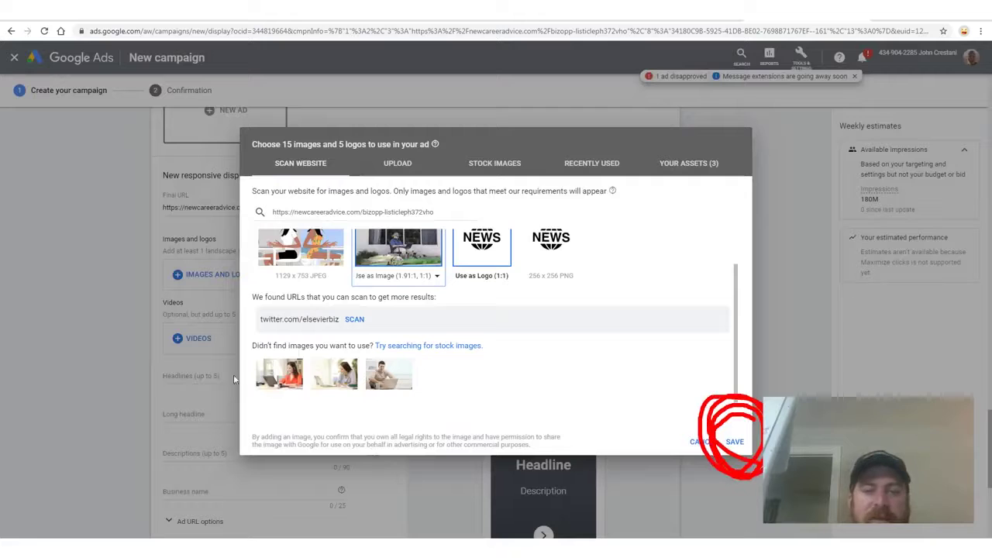
# - Save the chosen image and logo, and set the ad's headline to the notes document's example, "16 Ways to Make Money at Home"
pyautogui.moveTo(442, 326)
pyautogui.mouseDown()
pyautogui.moveTo(264, 411)
pyautogui.moveTo(155, 434)
pyautogui.moveTo(496, 465)
pyautogui.moveTo(608, 440)
pyautogui.mouseUp()
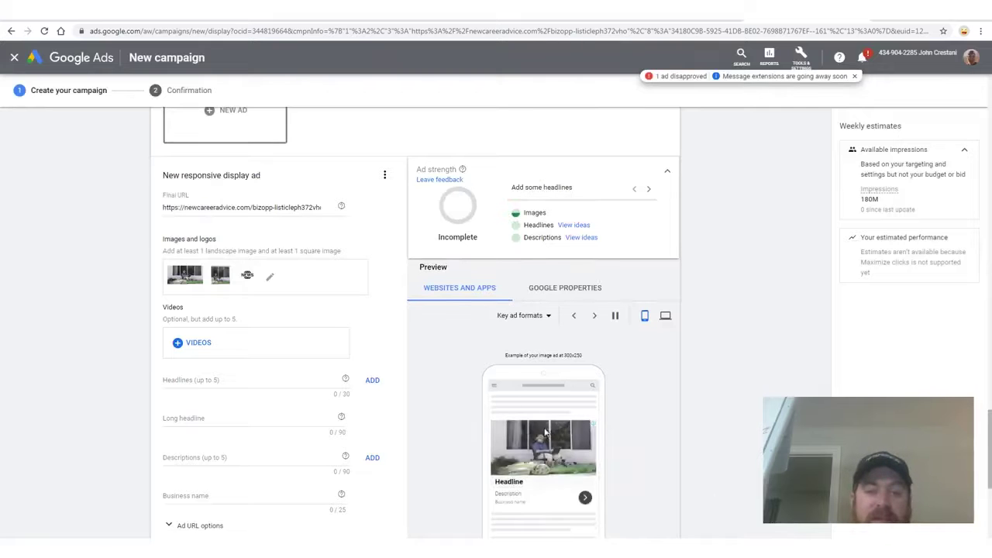
pyautogui.scroll(-2, 439, 389)
pyautogui.click(222, 281)
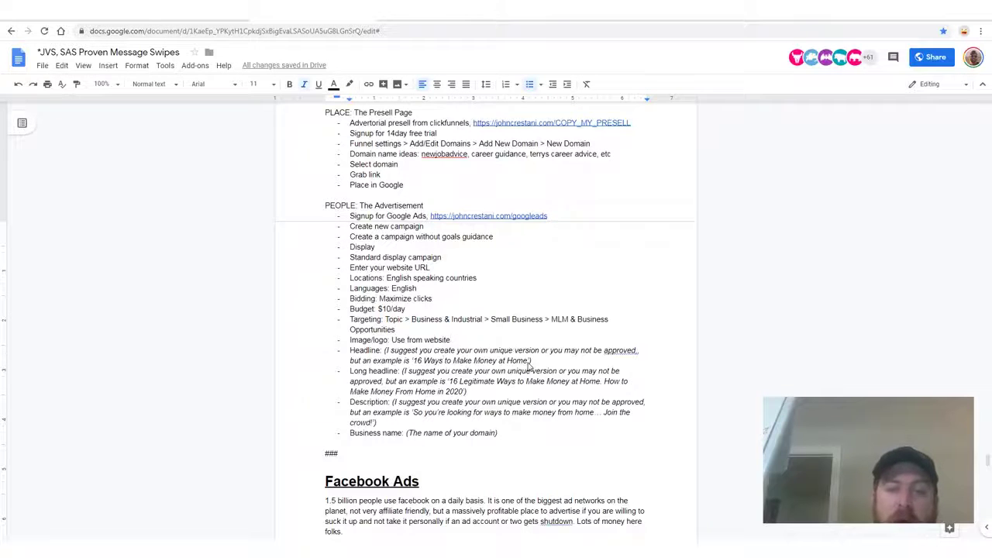
pyautogui.moveTo(529, 361); pyautogui.dragTo(412, 362)
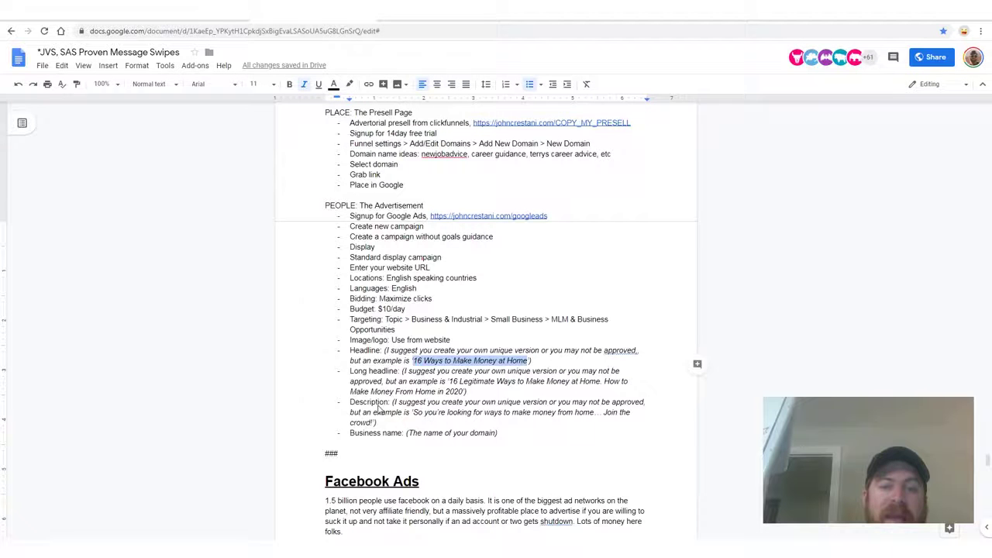
pyautogui.click(366, 372)
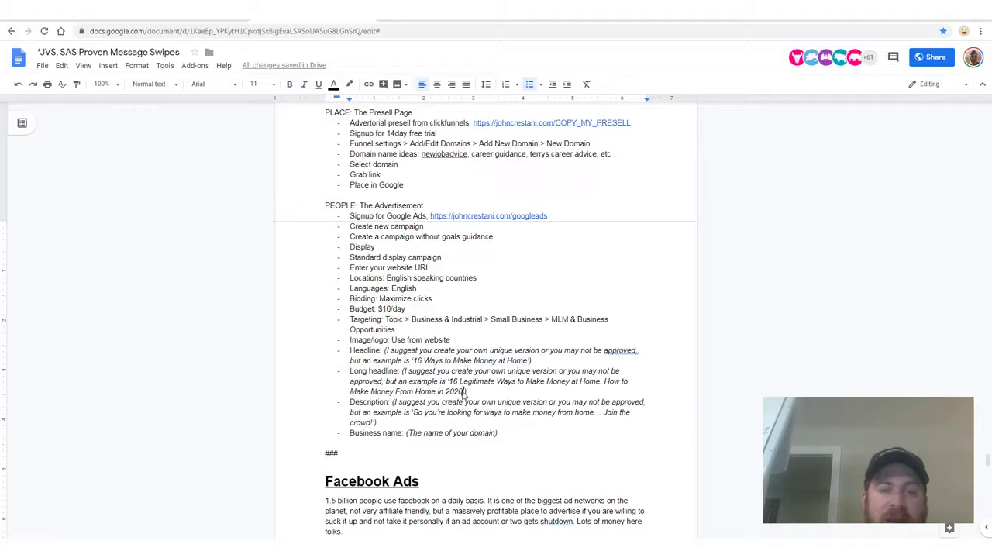
# - Copy the example "16 Legitimate Ways to Make Money at Home. How to Make Money From Home in 2020" into the ad's long headline
pyautogui.moveTo(464, 392); pyautogui.dragTo(449, 382)
pyautogui.hotkey('ctrl', 'c')
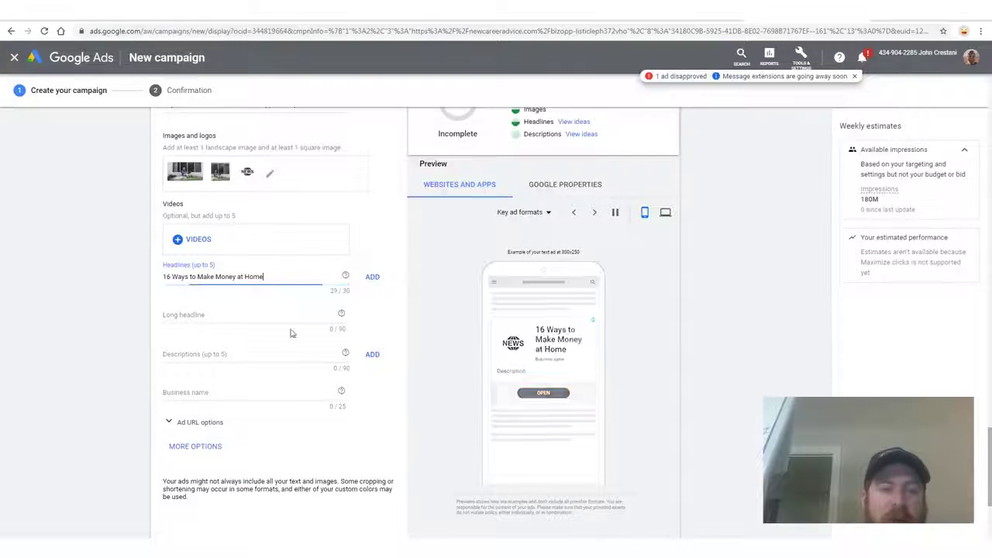
pyautogui.click(208, 317)
pyautogui.hotkey('ctrl', 'v')
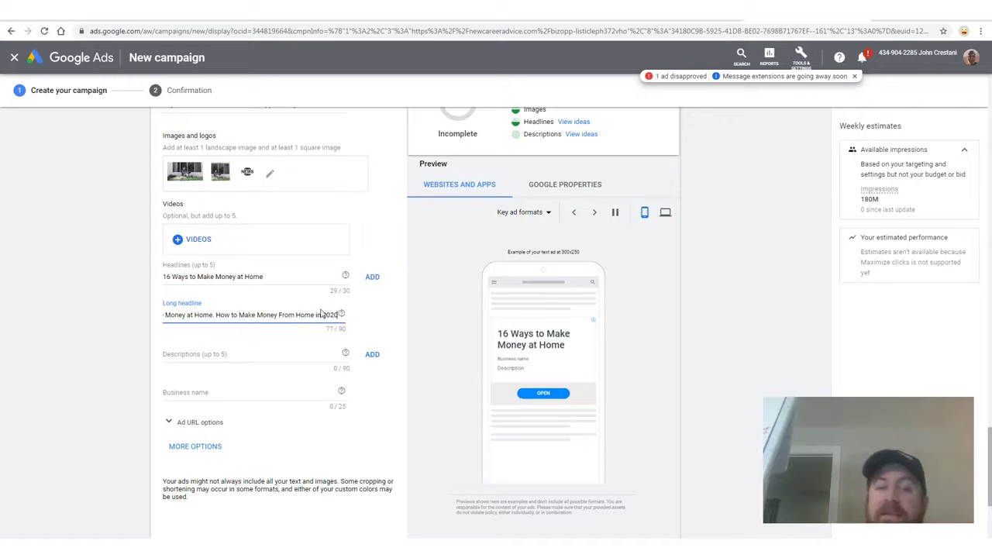
pyautogui.moveTo(285, 319); pyautogui.dragTo(31, 324)
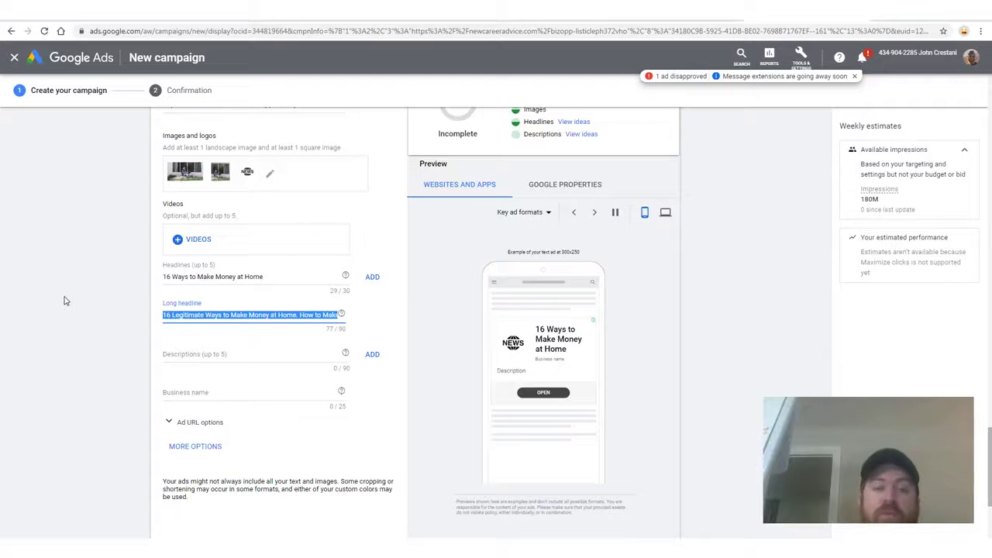
# - Try a second headline reading "Work at Home Its Better Like That!" and clear its text
pyautogui.click(372, 276)
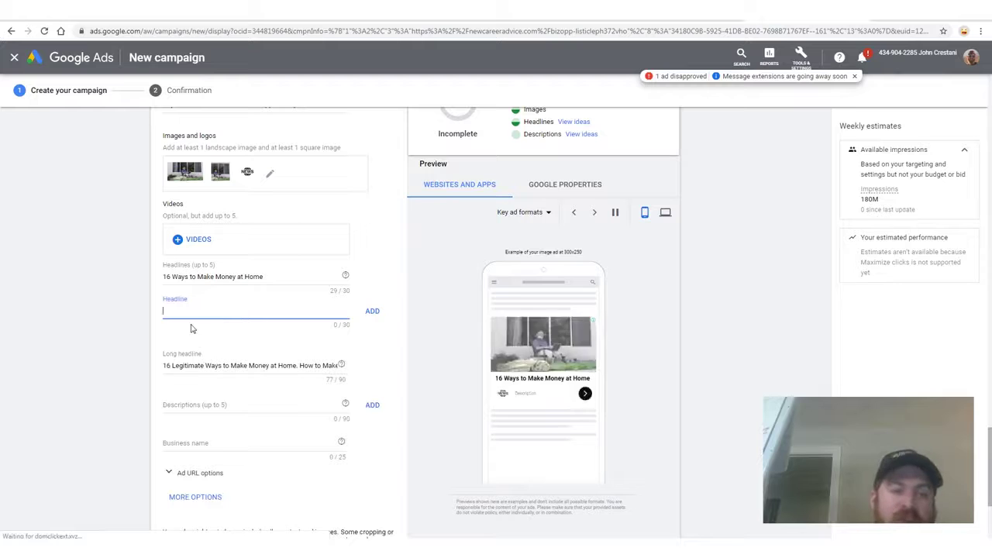
pyautogui.write('Work at Home (')
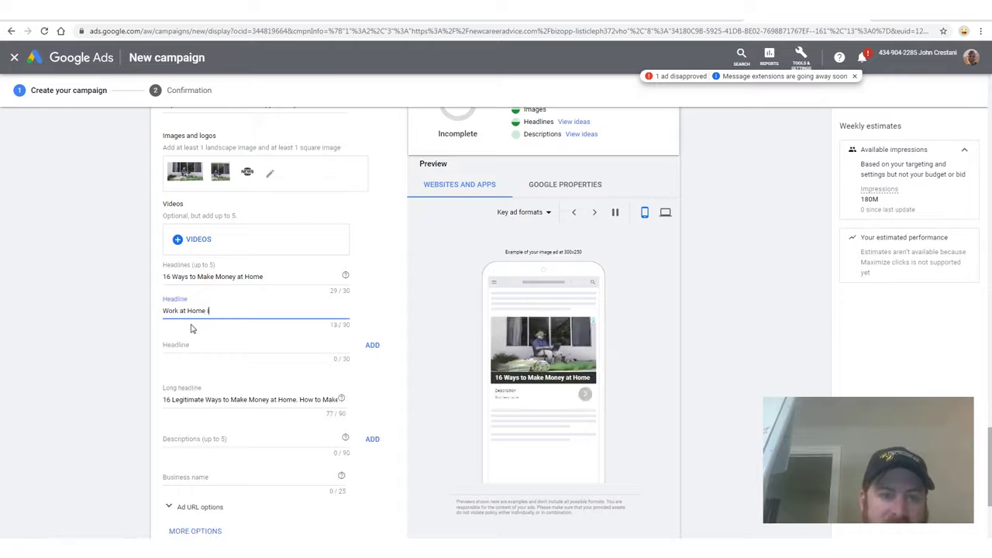
pyautogui.write('ts Better Like That!')
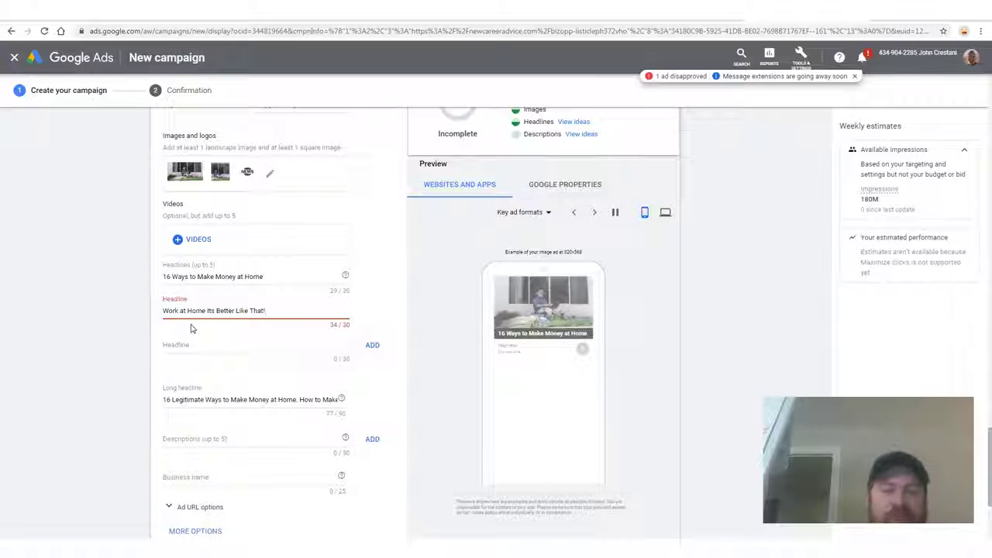
pyautogui.hotkey('ctrl', 'a')
pyautogui.press('BackSpace')
# - Copy the example "So you're looking for ways to make money from home… Join the crowd!" from the notes into the ad's description
pyautogui.click(396, 294)
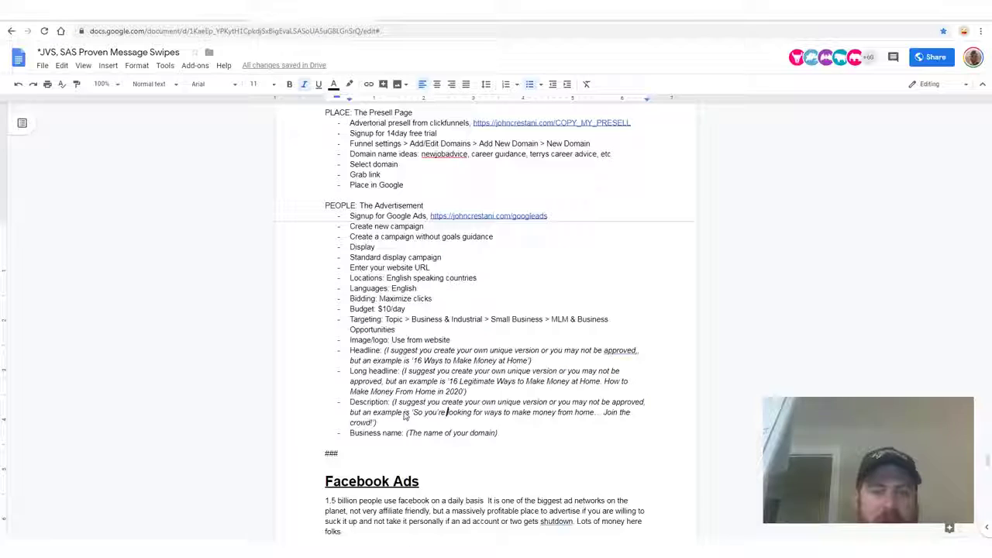
pyautogui.moveTo(413, 411); pyautogui.dragTo(375, 422)
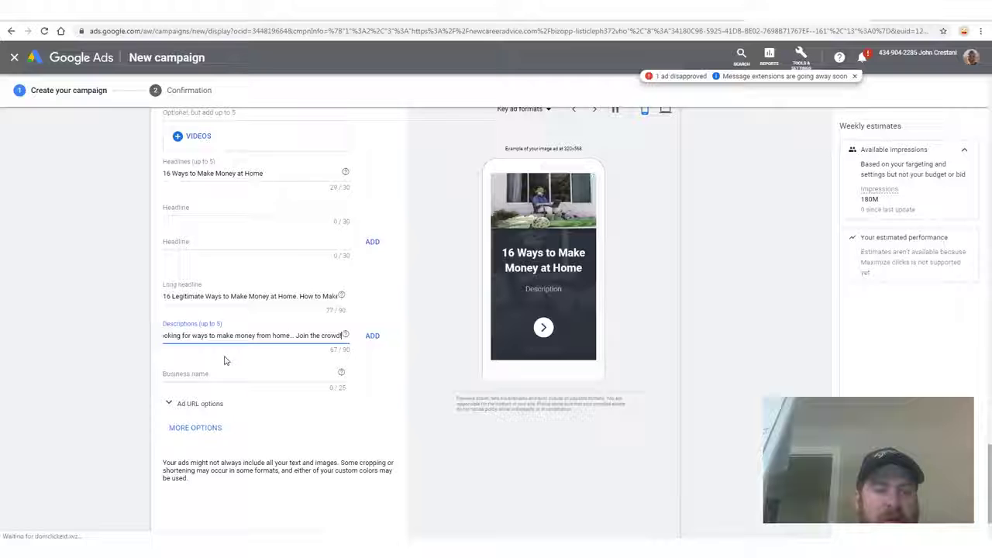
pyautogui.moveTo(259, 335); pyautogui.dragTo(75, 341)
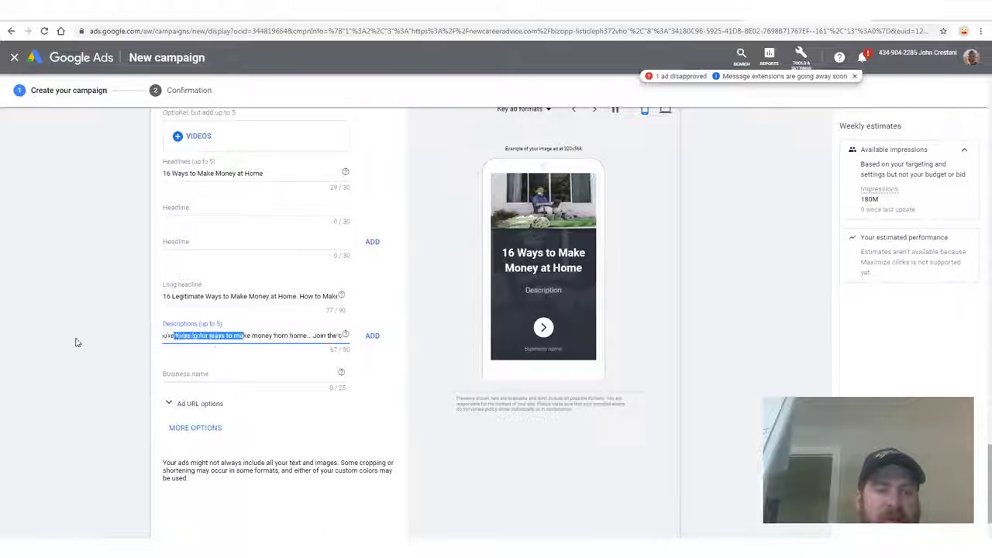
pyautogui.moveTo(226, 337); pyautogui.dragTo(353, 340)
pyautogui.click(271, 336)
# - Set the ad's business name to "New Career Advice"
pyautogui.click(303, 373)
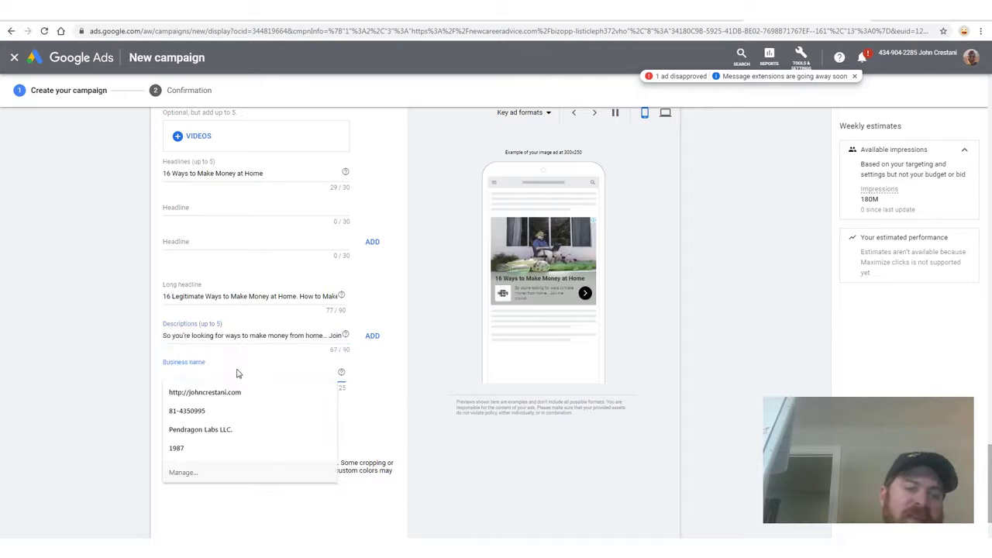
pyautogui.write('John Crestani')
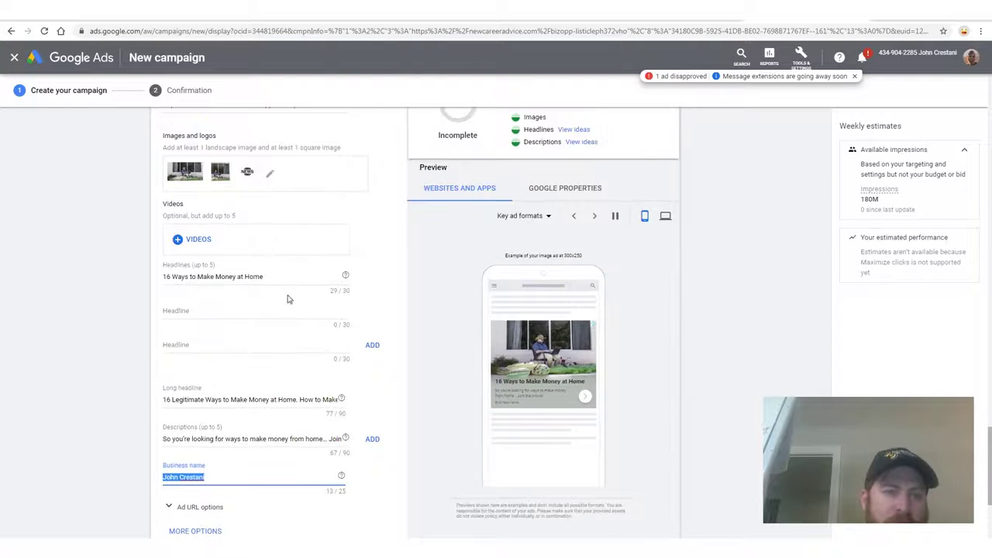
pyautogui.write('New Career Advicx')
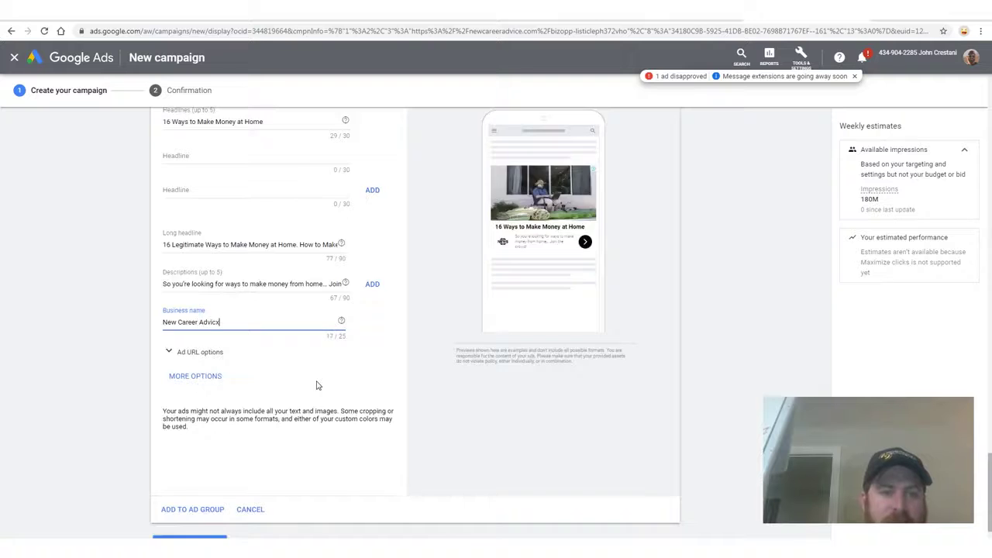
pyautogui.scroll(-1, 294, 395)
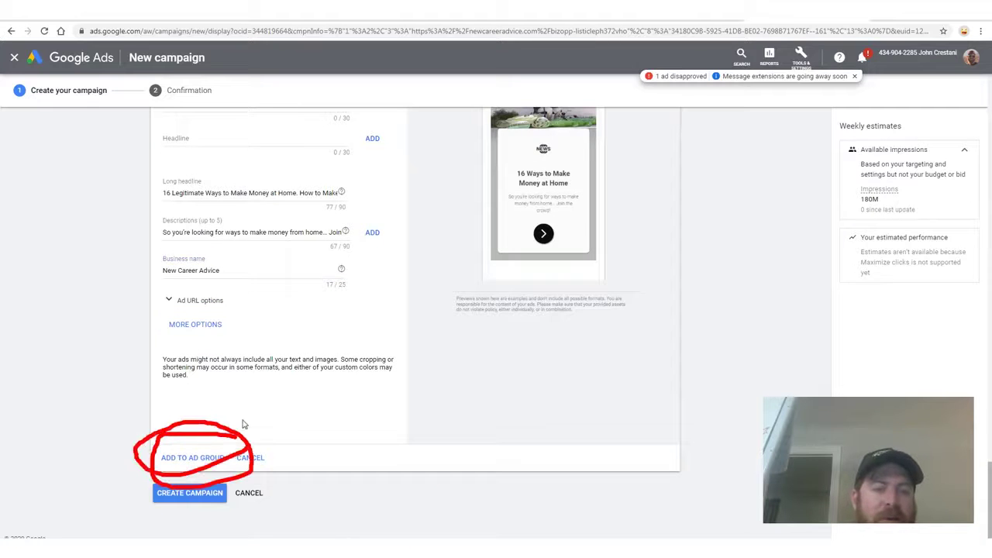
# - Preview the ad in the desktop layout, and step through the key ad formats in the mobile layout
pyautogui.scroll(3, 516, 386)
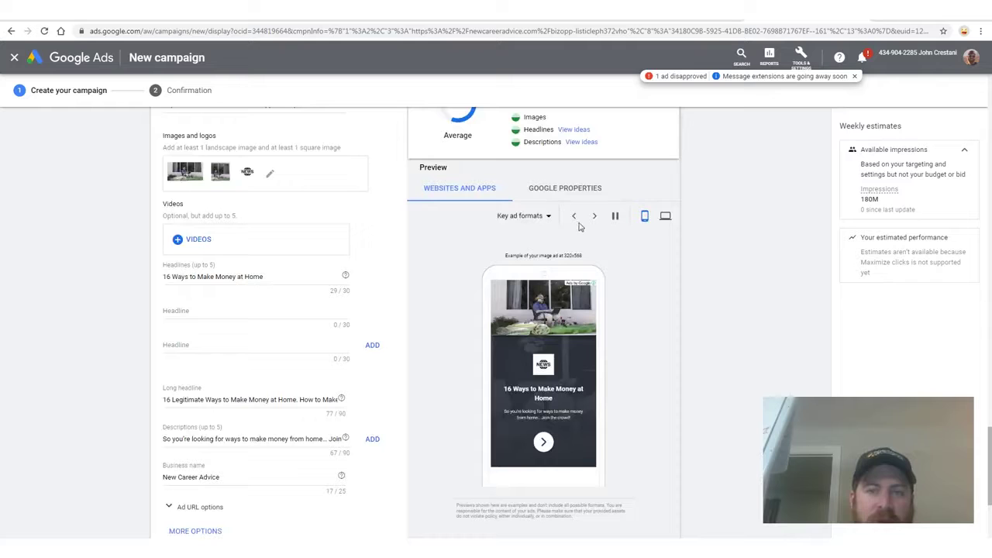
pyautogui.click(664, 215)
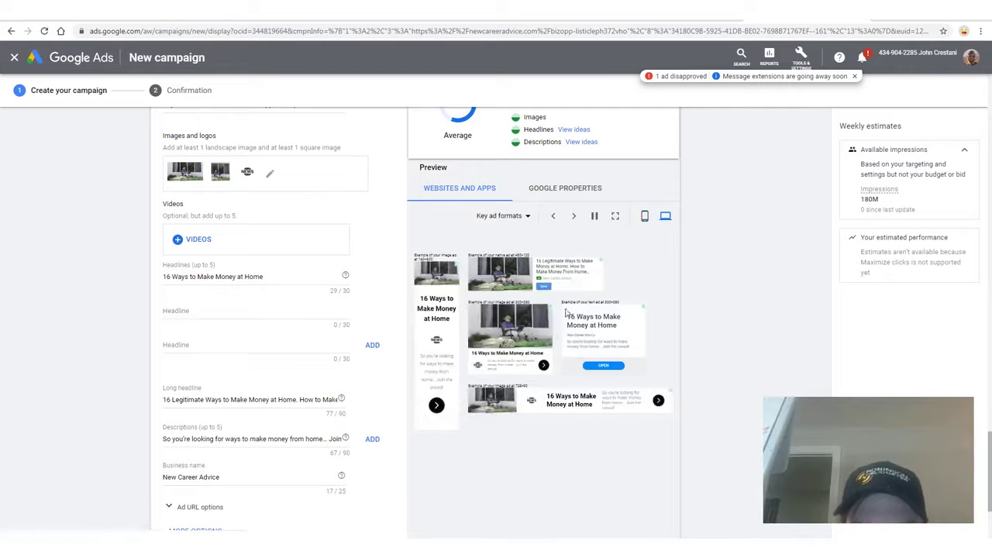
pyautogui.click(644, 217)
pyautogui.click(597, 215)
pyautogui.click(595, 215)
pyautogui.click(596, 217)
pyautogui.click(594, 217)
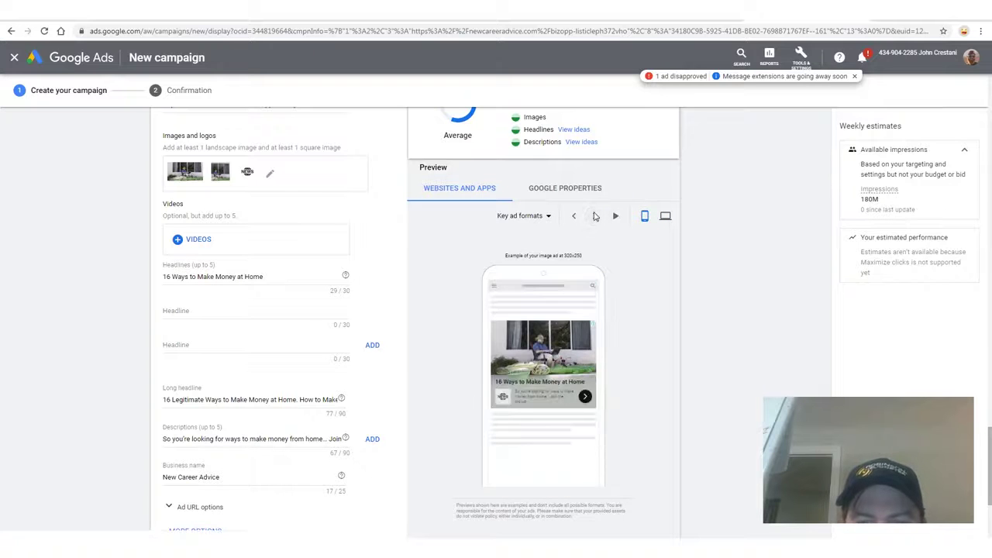
pyautogui.click(595, 216)
pyautogui.click(596, 219)
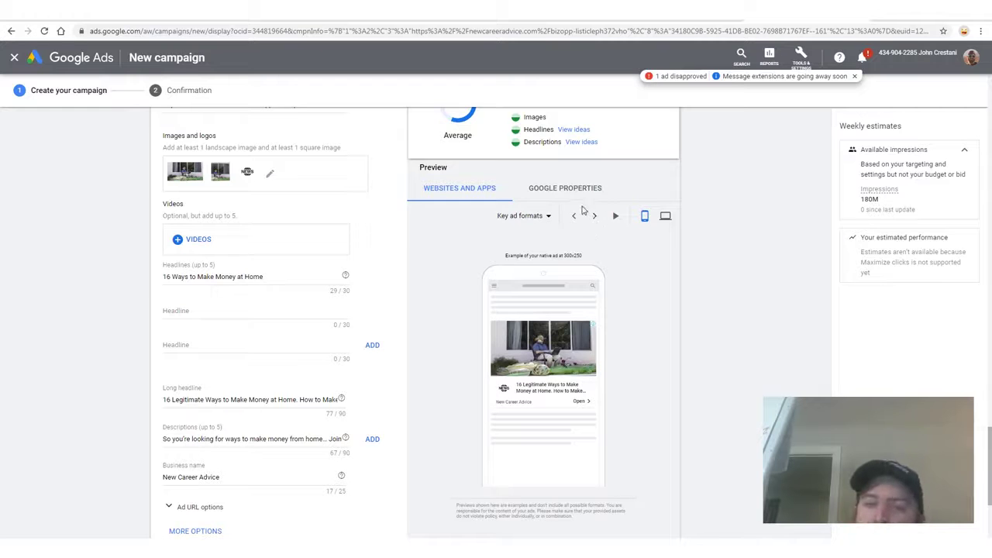
pyautogui.click(594, 217)
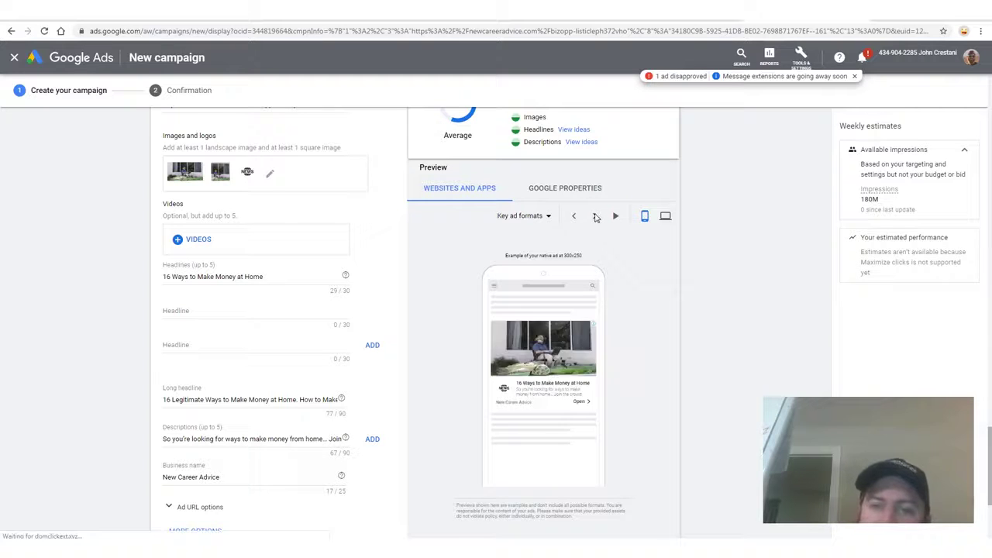
pyautogui.click(594, 217)
# - Circle the Add to ad group option in red and add the finished ad to the ad group
pyautogui.scroll(-3, 604, 259)
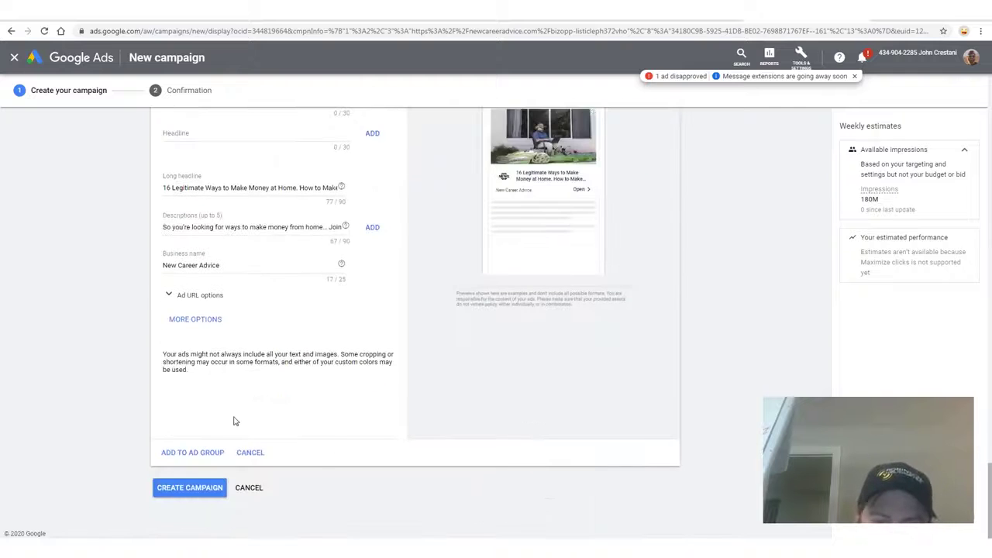
pyautogui.moveTo(229, 430); pyautogui.dragTo(198, 417)
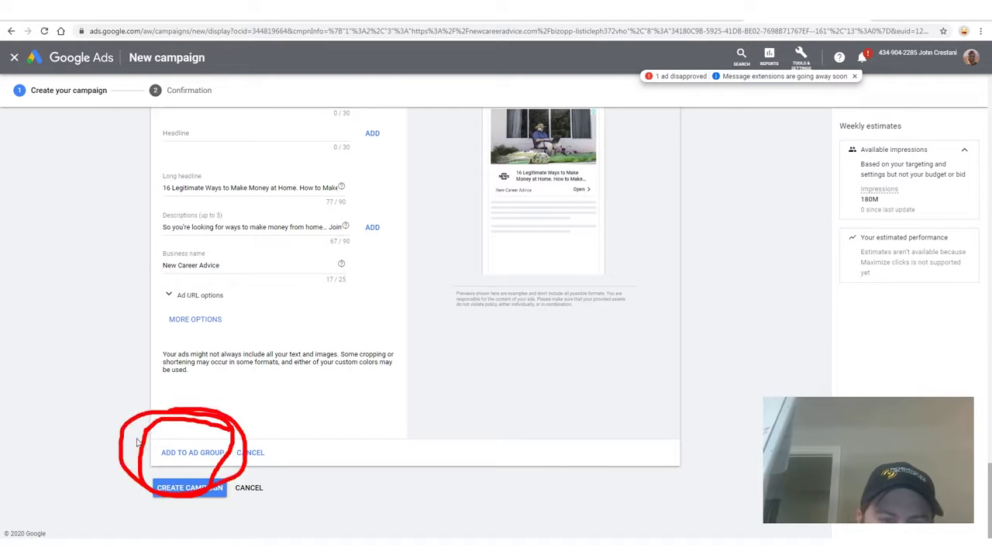
pyautogui.click(192, 452)
# - Circle the Create campaign option in red and draw long arrows leading to it
pyautogui.moveTo(310, 458); pyautogui.dragTo(302, 449)
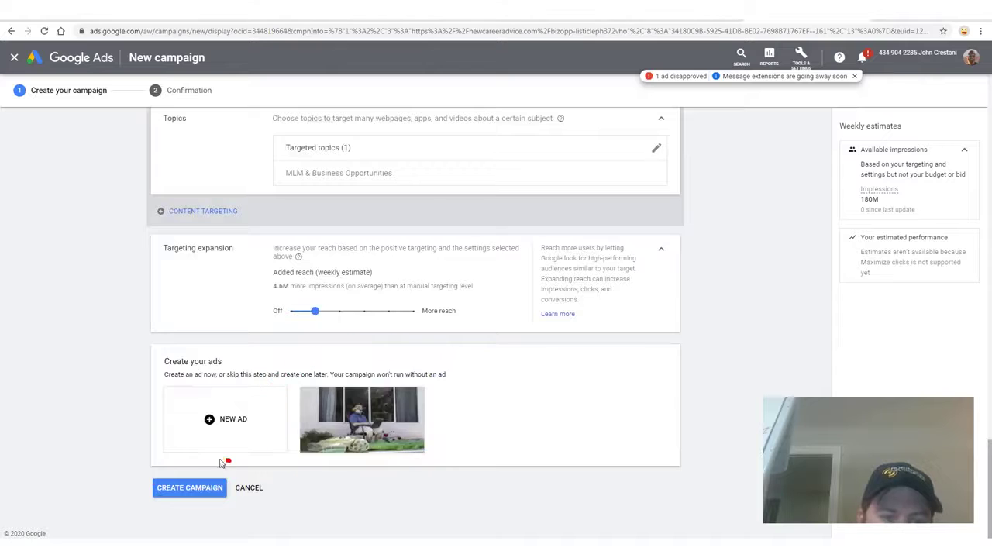
pyautogui.moveTo(124, 482); pyautogui.dragTo(252, 457)
pyautogui.moveTo(372, 159); pyautogui.dragTo(100, 401)
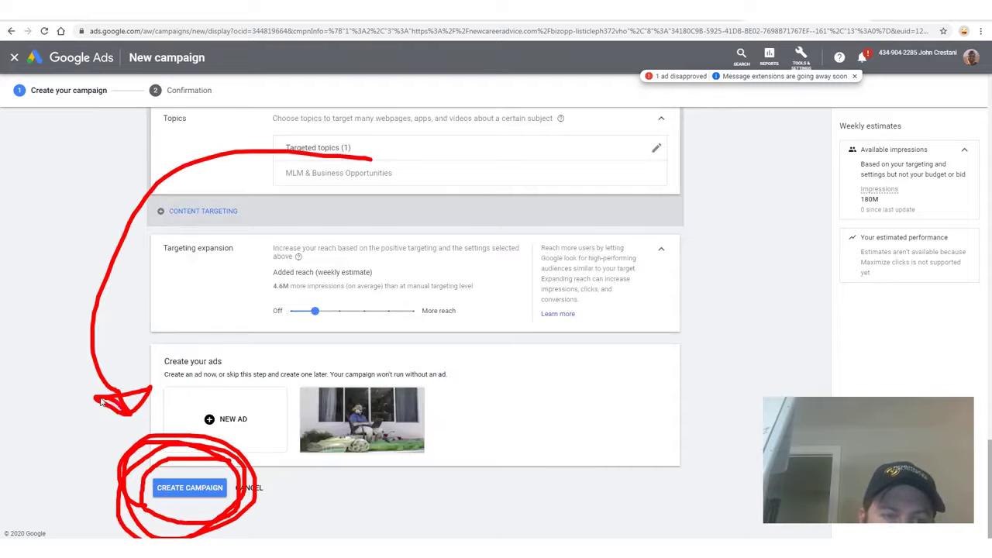
pyautogui.moveTo(902, 395); pyautogui.dragTo(375, 433)
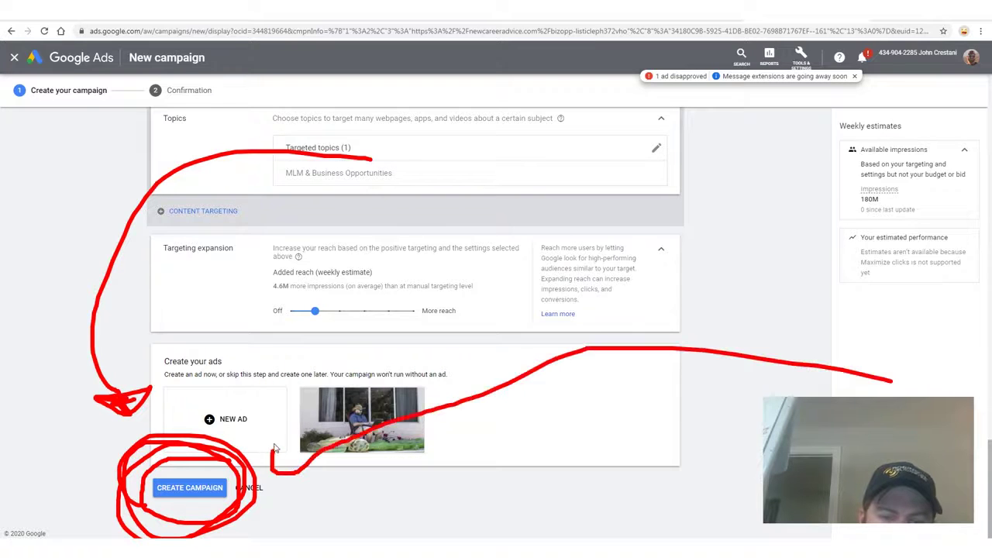
# - Create the campaign and mark the heading of its confirmation page
pyautogui.click(189, 488)
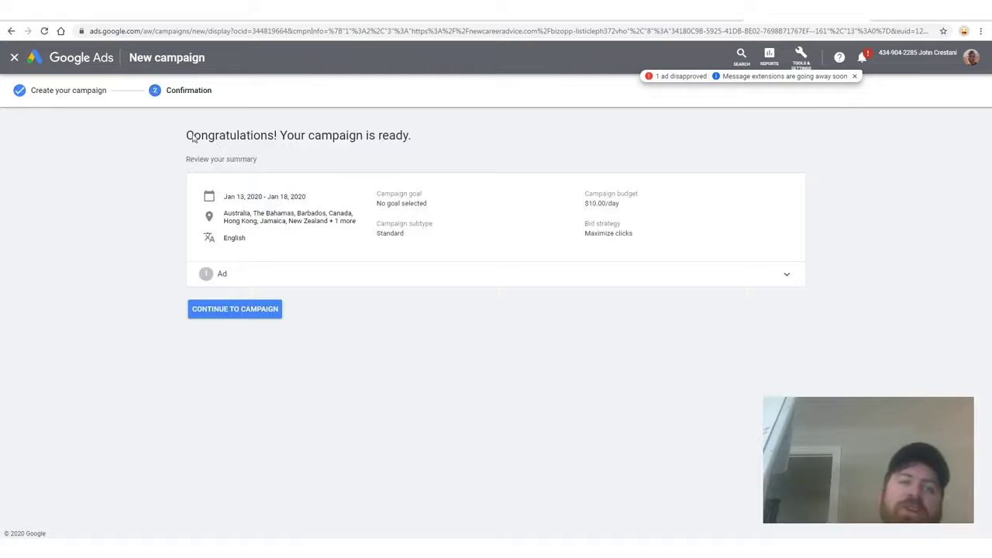
pyautogui.moveTo(191, 136); pyautogui.dragTo(427, 142)
pyautogui.click(391, 135)
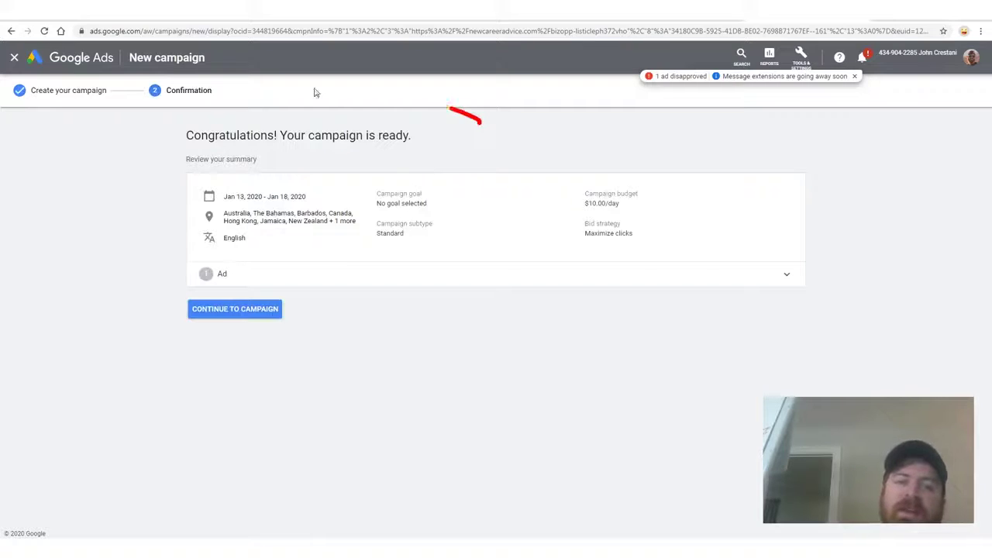